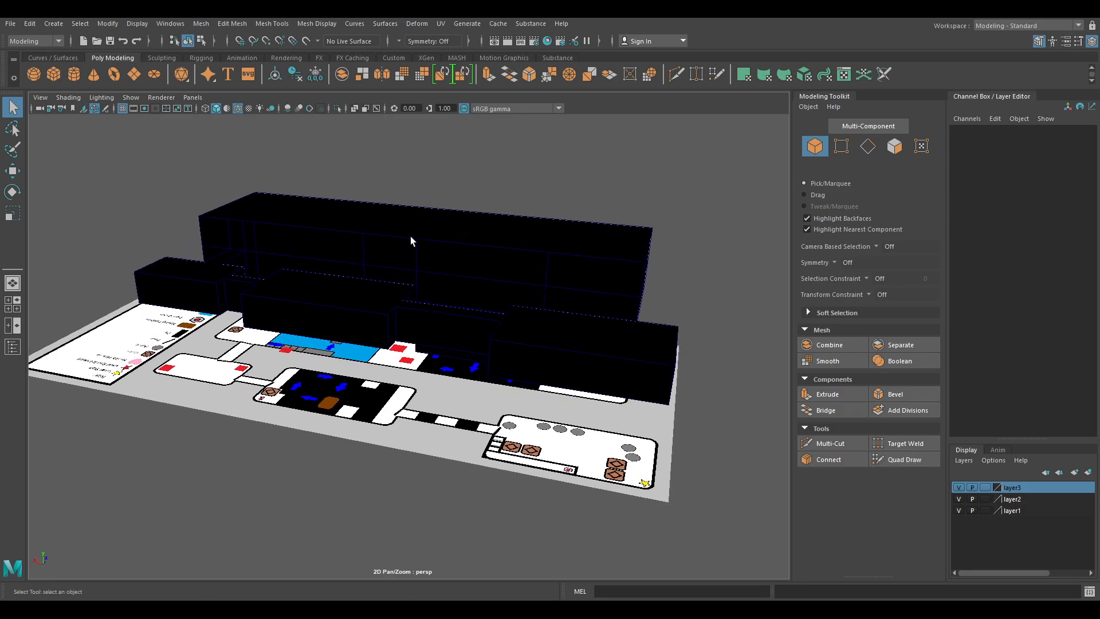
Examine the finished level blockout mesh in perspective and against the map in the top view
click(530, 368)
scroll(523, 343, up, 5)
scroll(598, 361, down, 5)
alt+drag(597, 361, 478, 401)
scroll(403, 351, down, 3)
alt+drag(403, 350, 455, 378)
key(space)
key(space)
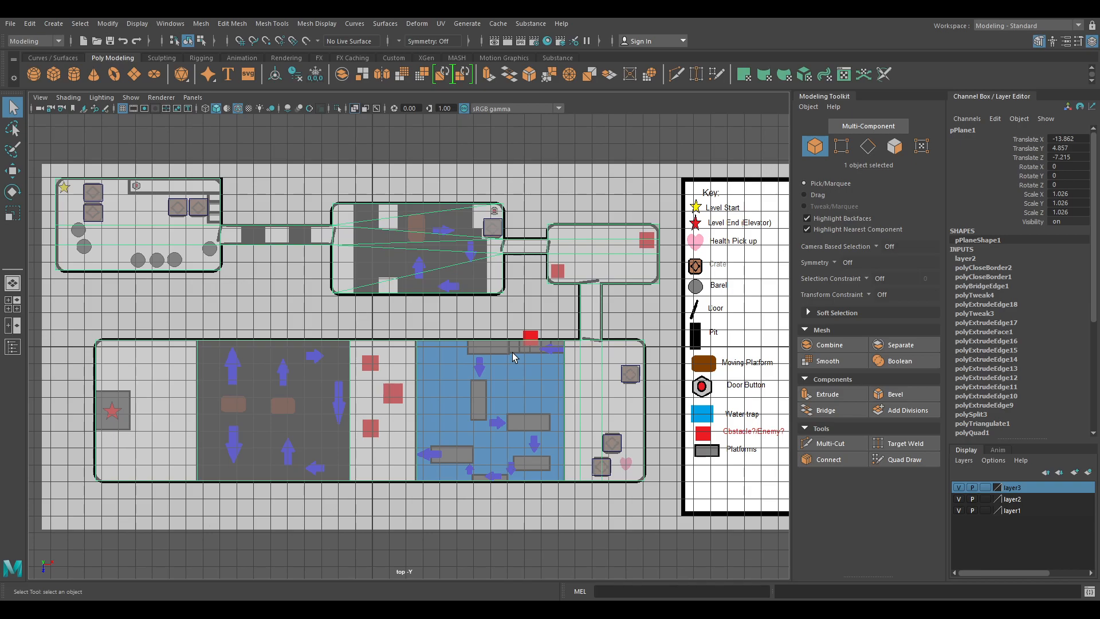
Hide the Channel Box and Modeling Toolkit, fitting the whole level map in the top view
click(1092, 41)
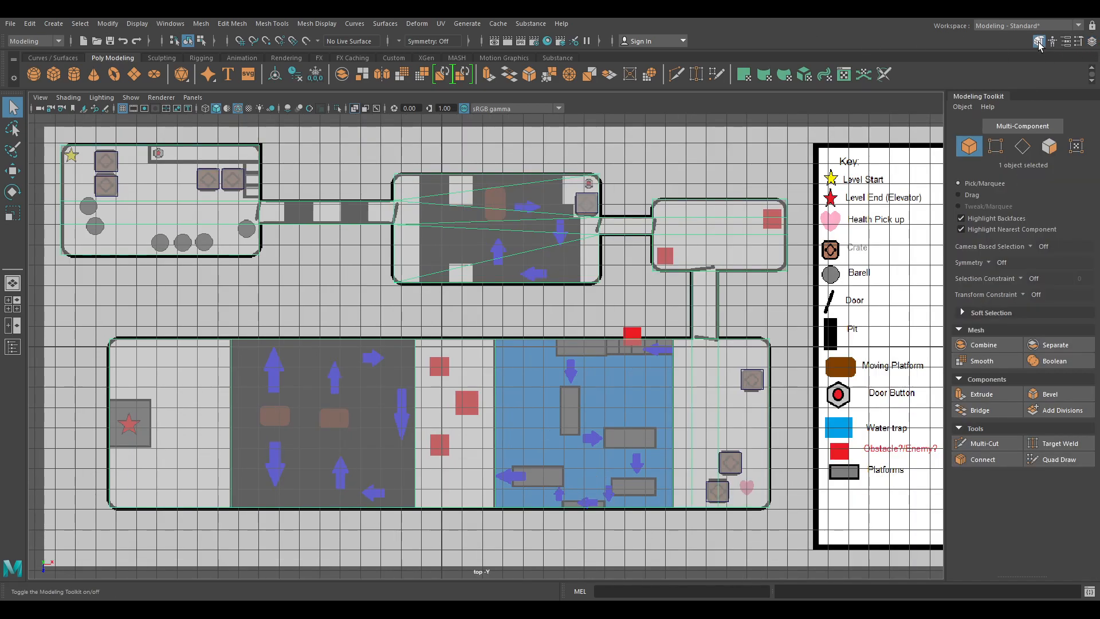
click(1038, 42)
scroll(700, 301, down, 5)
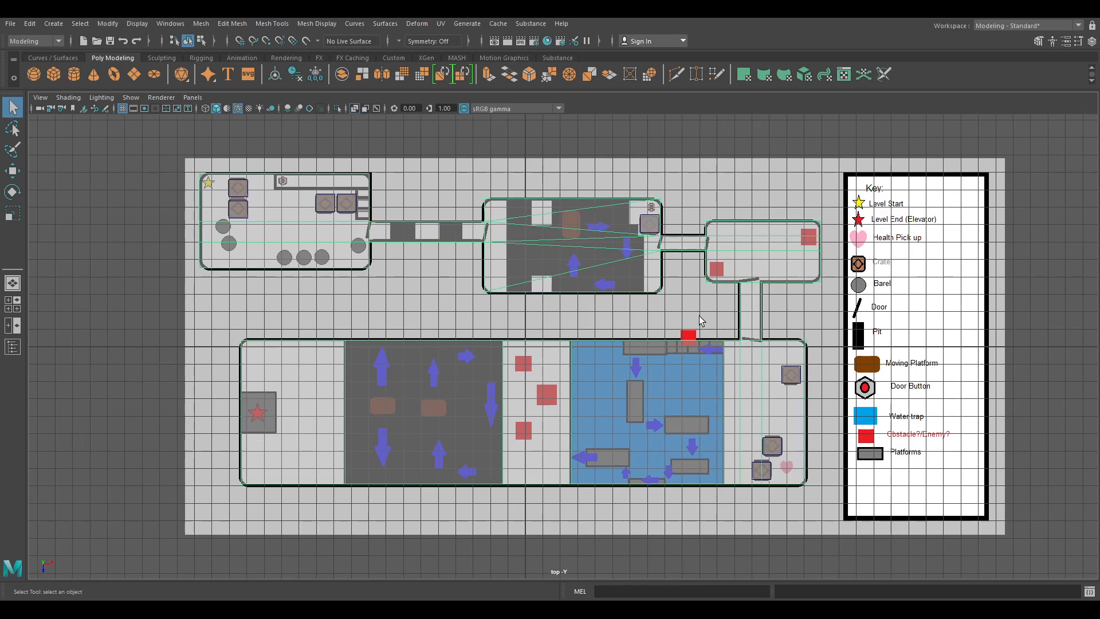
alt+middle_drag(727, 320, 610, 311)
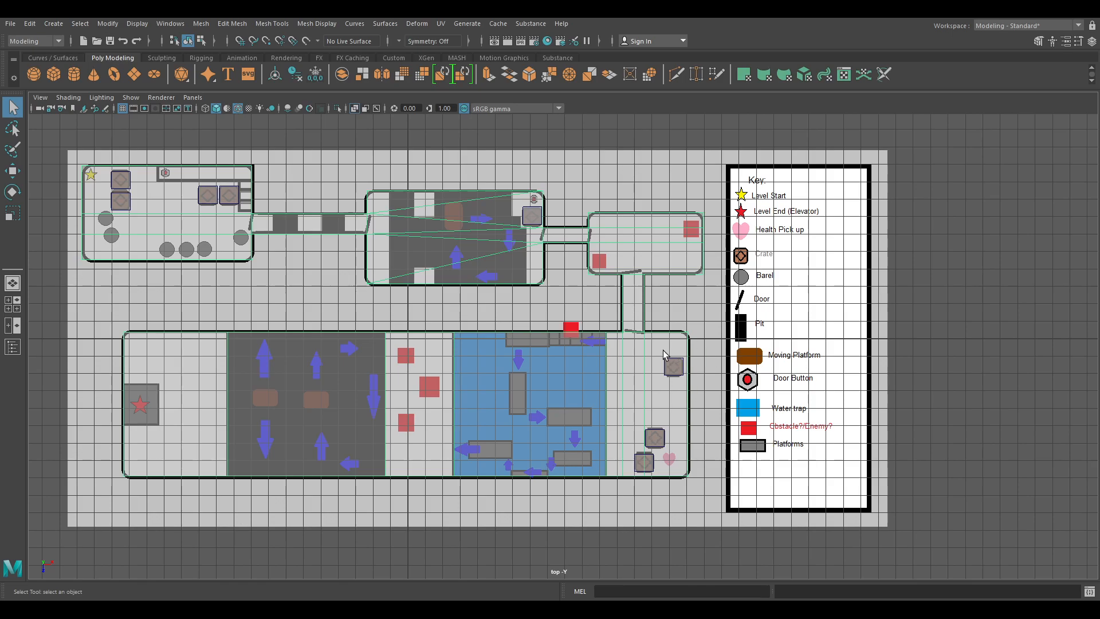
Examine the level blockout in perspective with X-ray shading turned on, looking at the rooms and crates inside
key(space)
key(space)
alt+drag(768, 266, 717, 258)
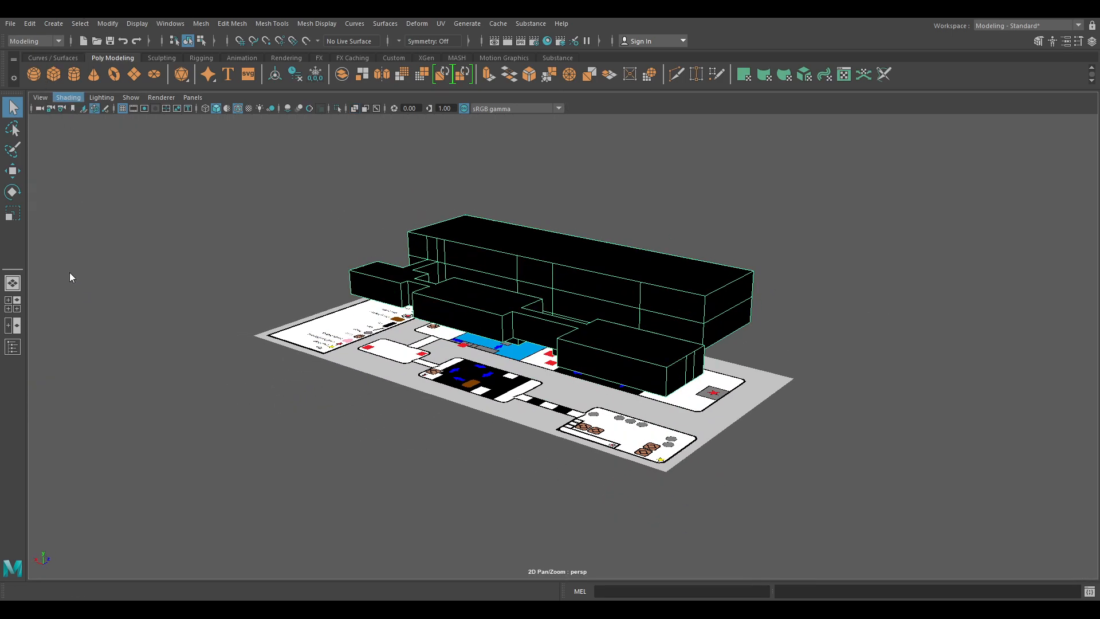
key(alt+x)
click(762, 329)
alt+drag(625, 344, 584, 326)
alt+right_drag(487, 324, 542, 322)
alt+drag(653, 330, 653, 387)
alt+right_drag(445, 342, 641, 339)
alt+drag(640, 339, 714, 358)
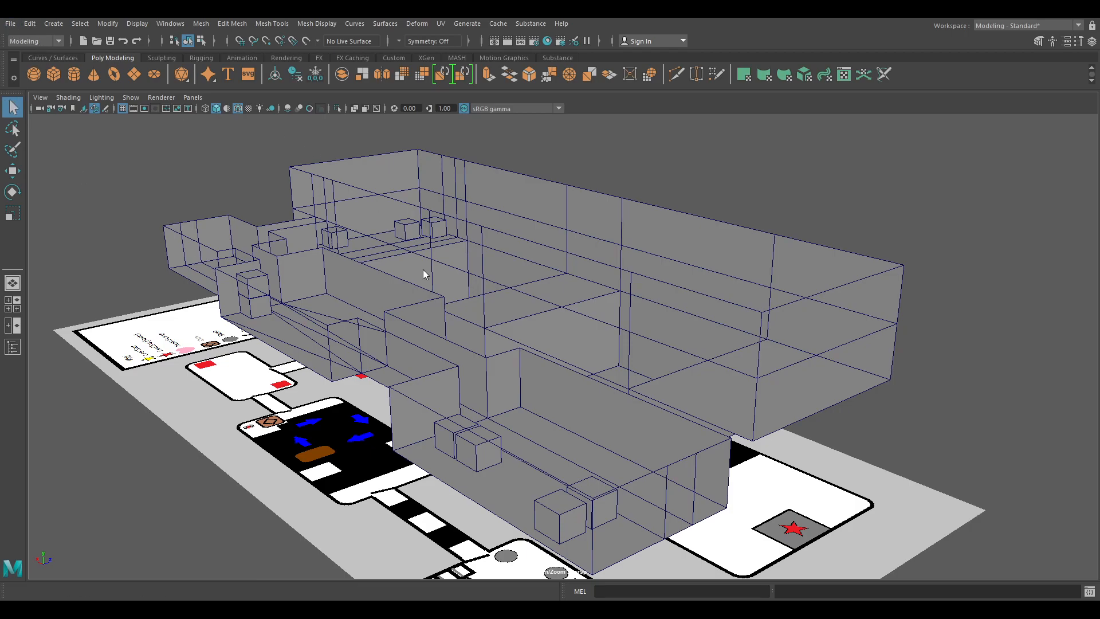
Start a new empty scene and display the grid in the perspective view
click(555, 310)
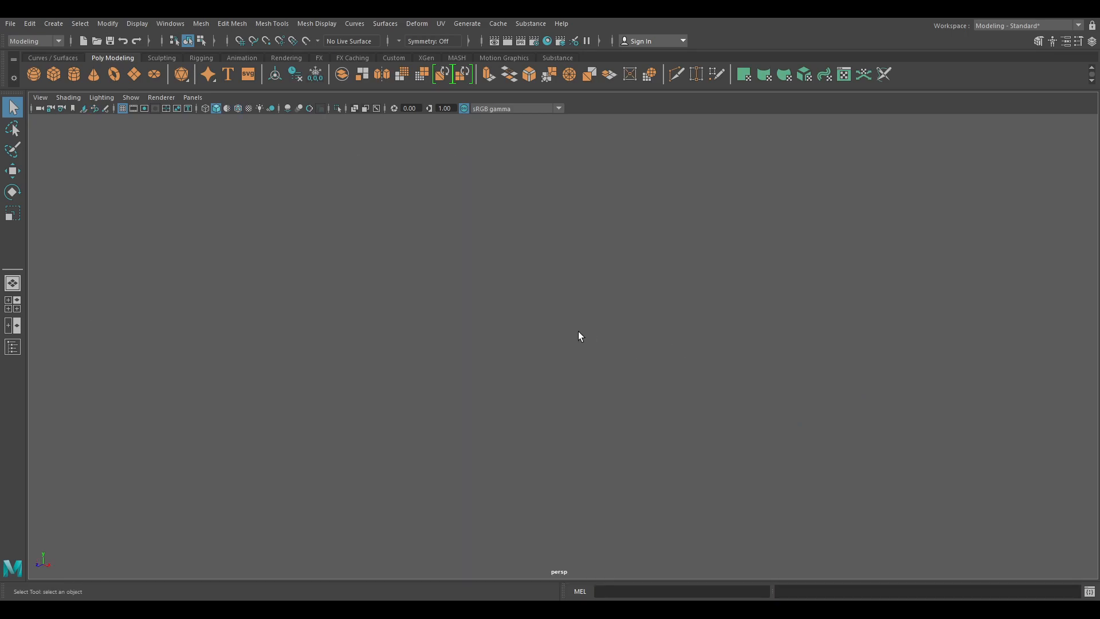
click(135, 23)
click(131, 60)
alt+right_drag(763, 412, 564, 356)
alt+drag(564, 356, 622, 358)
alt+middle_drag(622, 358, 542, 384)
alt+drag(542, 384, 588, 357)
alt+middle_drag(588, 357, 661, 359)
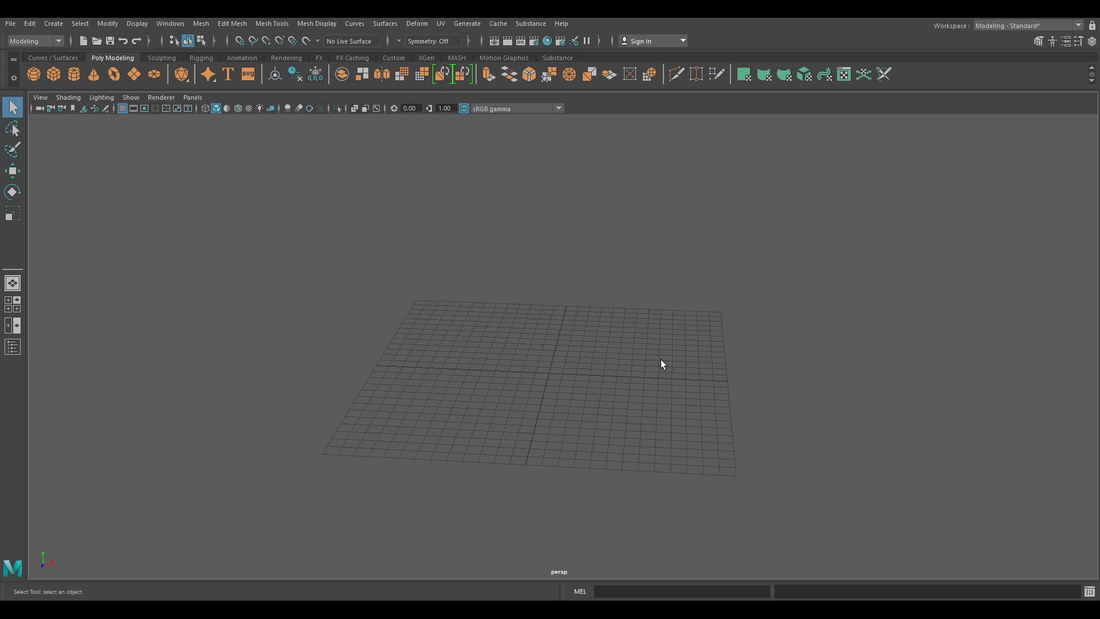
Open the program preferences and save the settings
click(171, 24)
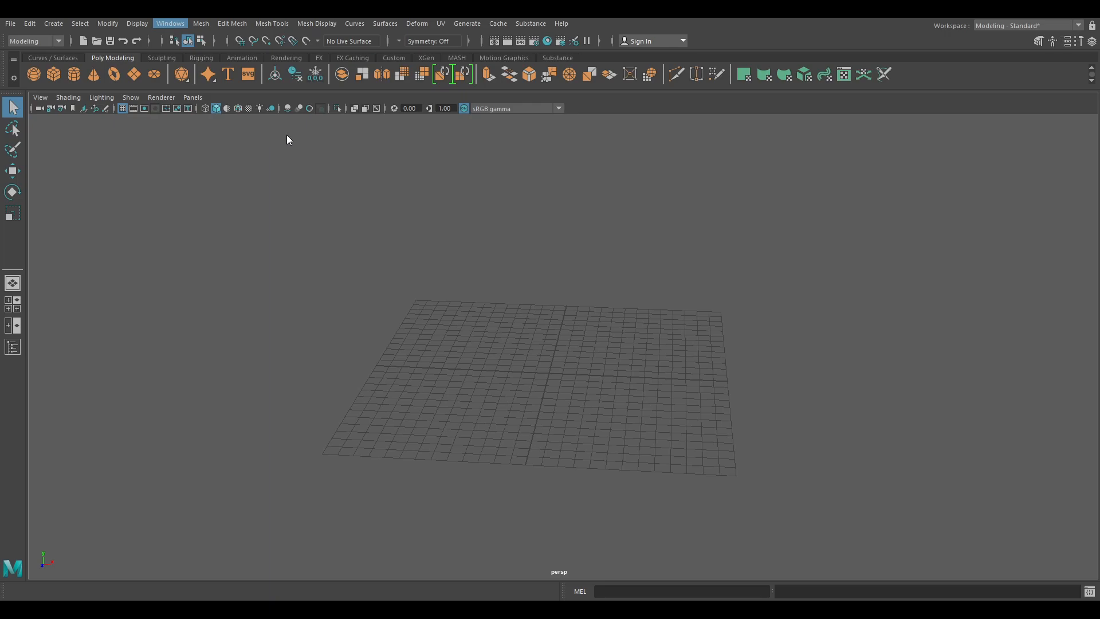
click(311, 139)
scroll(423, 251, up, 10)
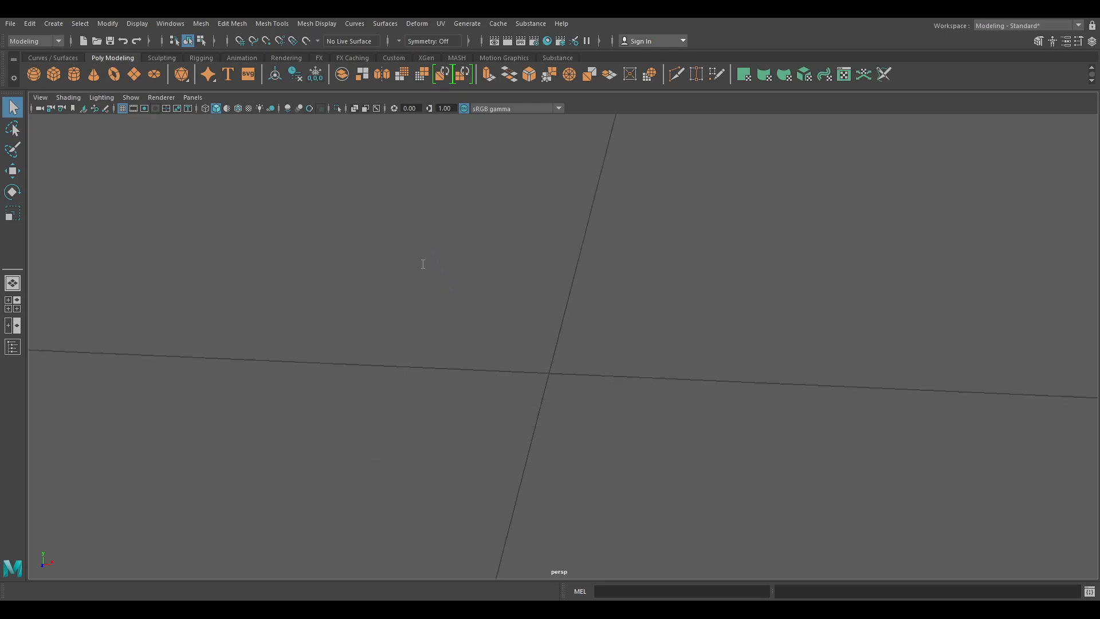
scroll(599, 376, down, 10)
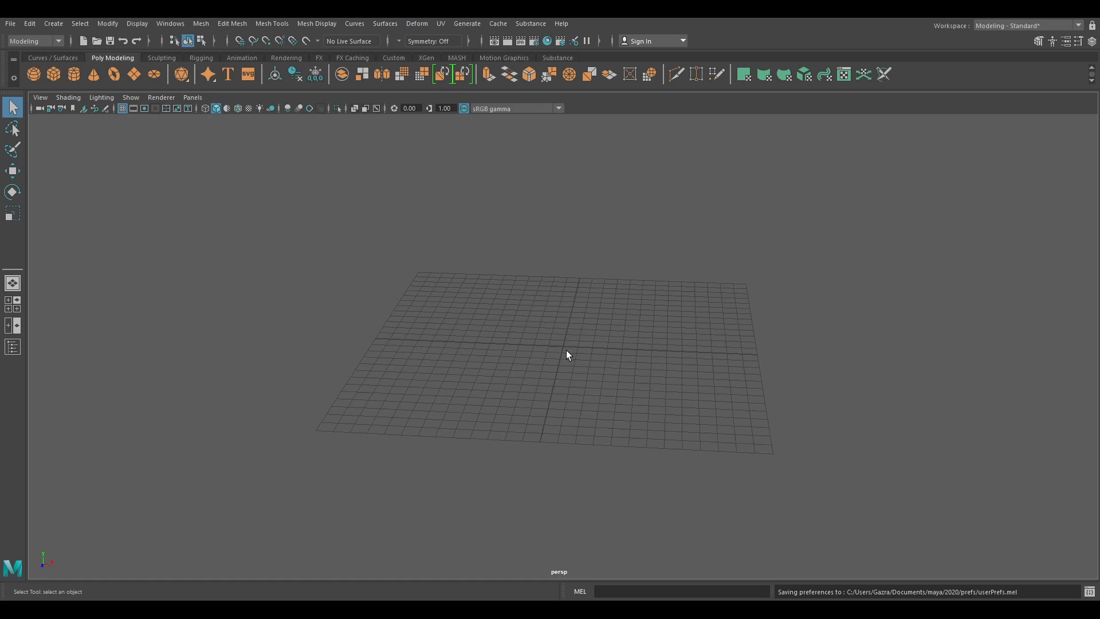
Import the level map picture as an image plane in the top view
key(space)
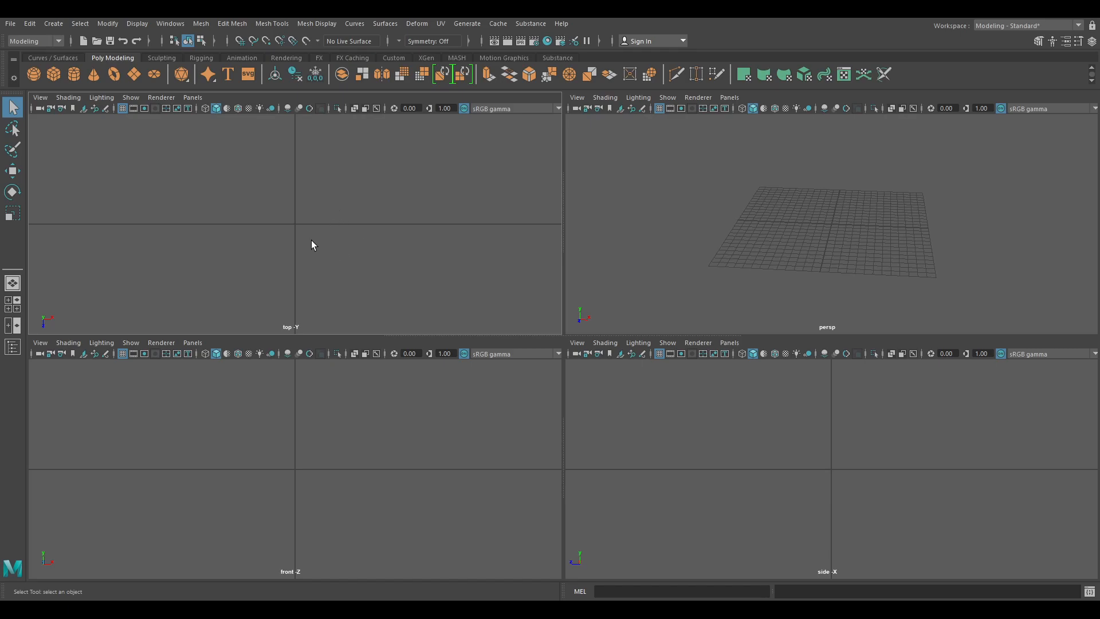
key(space)
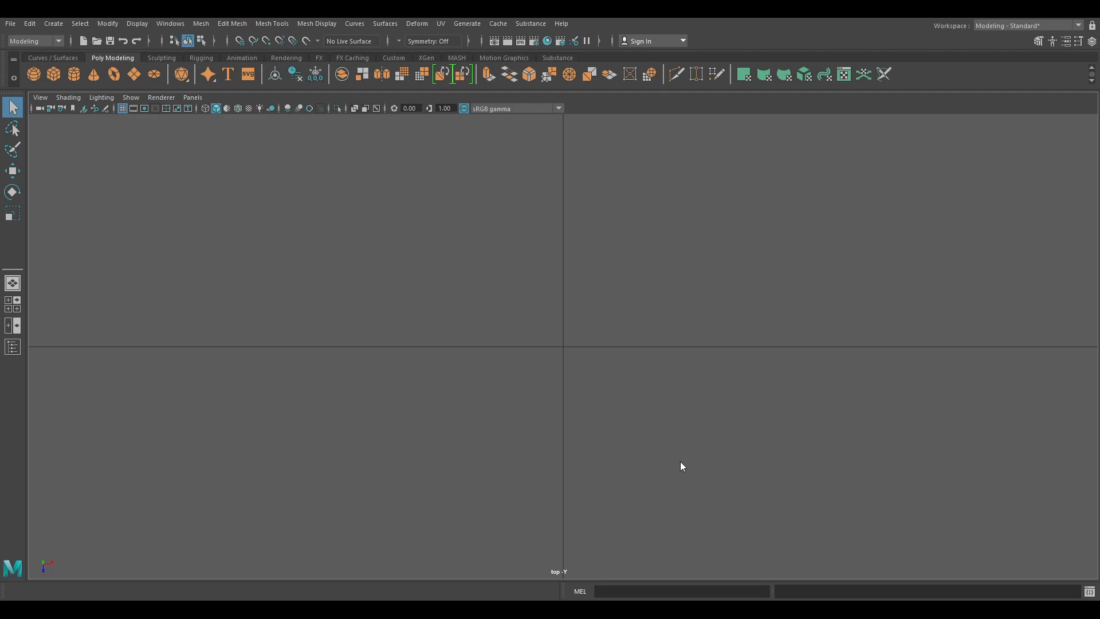
click(663, 438)
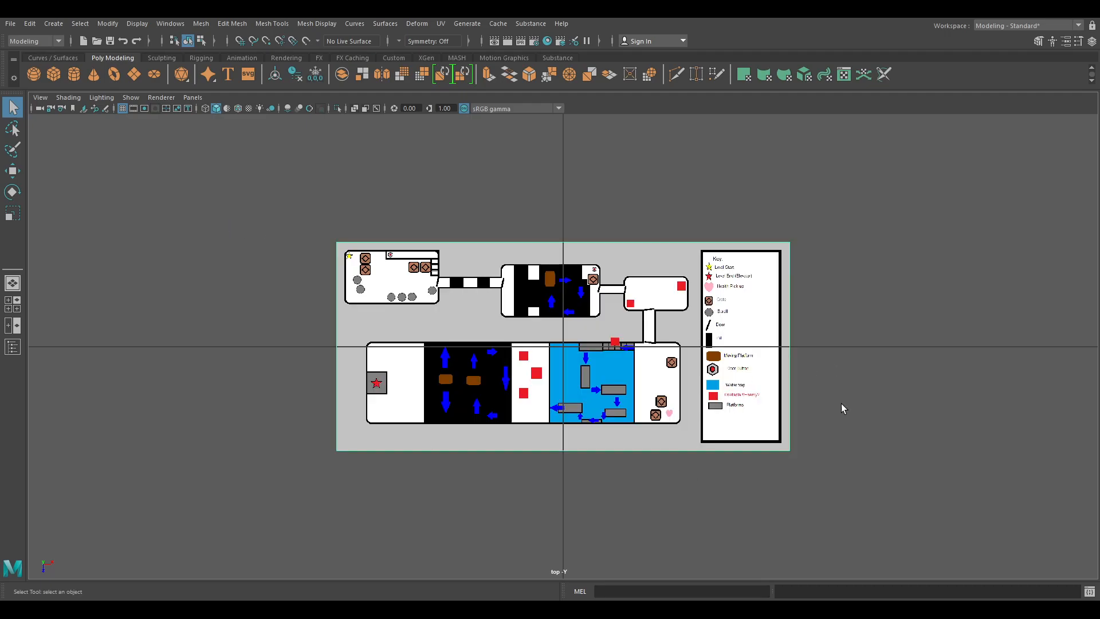
Scale the level map image plane up uniformly until it extends beyond the grid
key(space)
scroll(410, 232, down, 2)
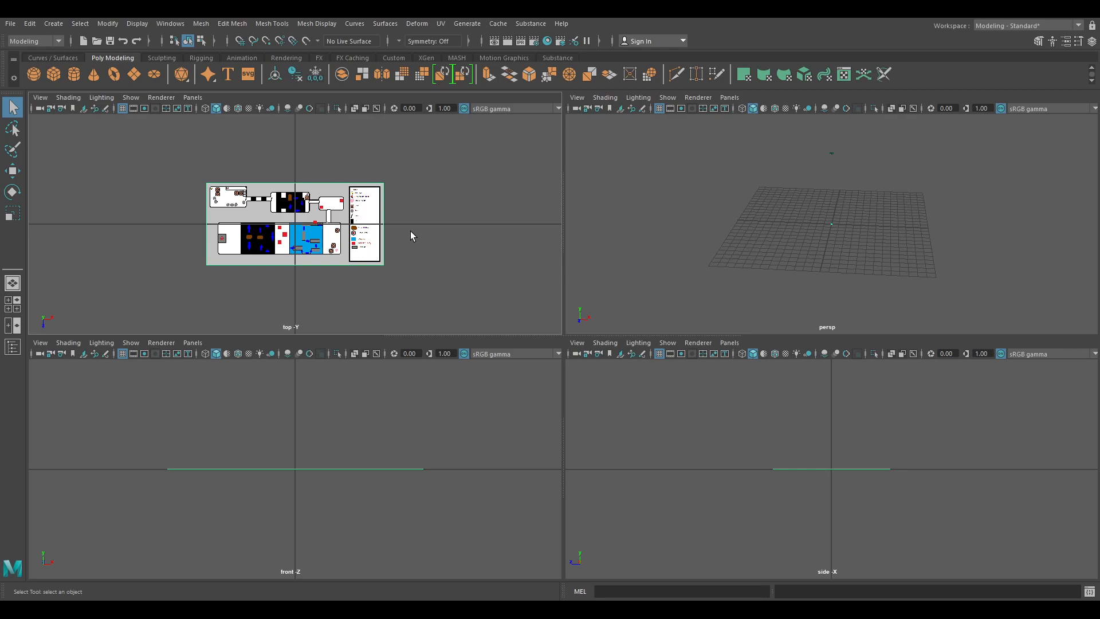
key(space)
scroll(537, 269, down, 4)
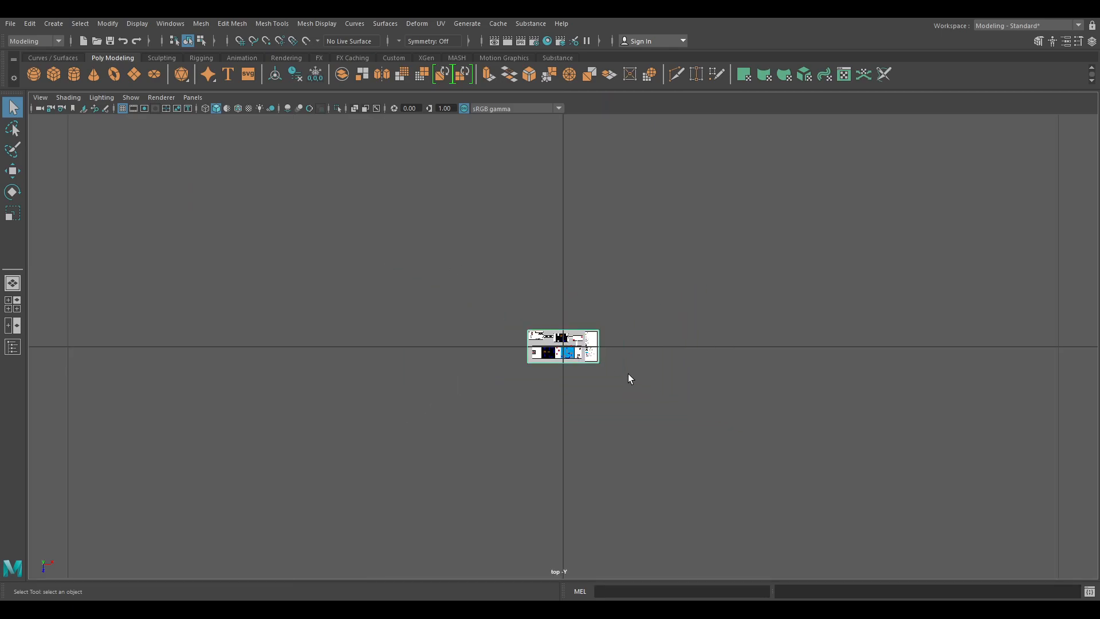
key(space)
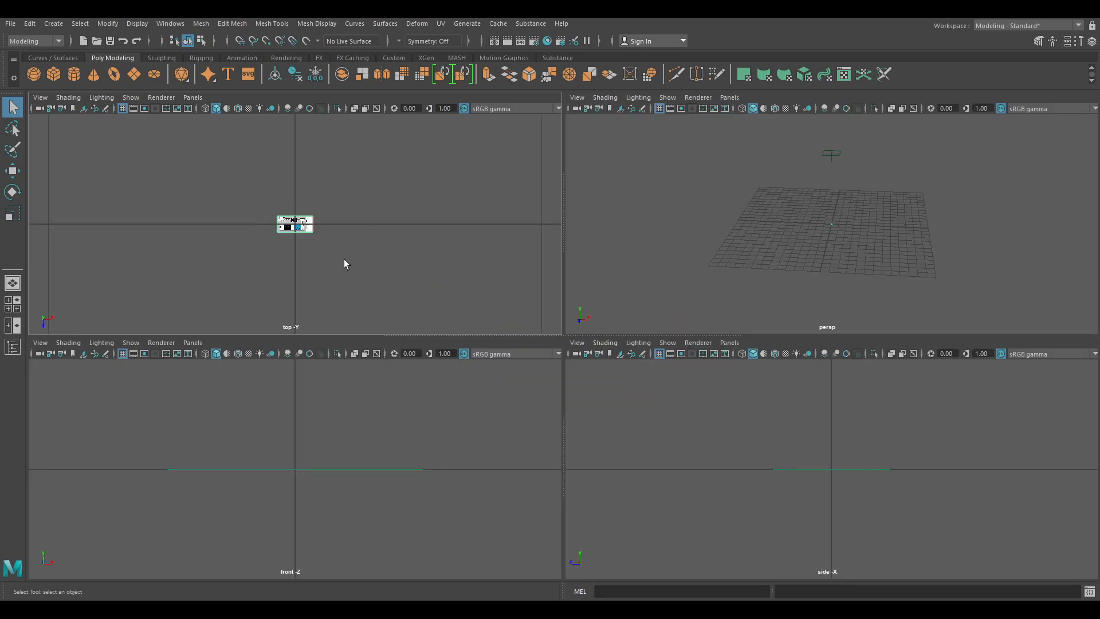
key(r)
drag(296, 225, 973, 82)
drag(295, 225, 889, 123)
key(space)
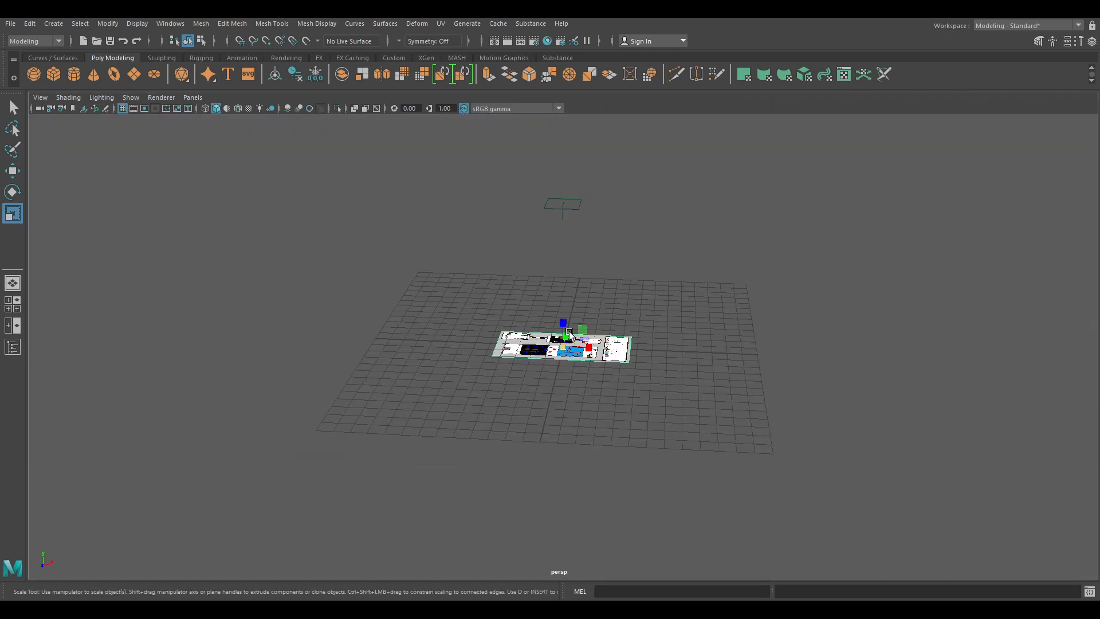
key(f)
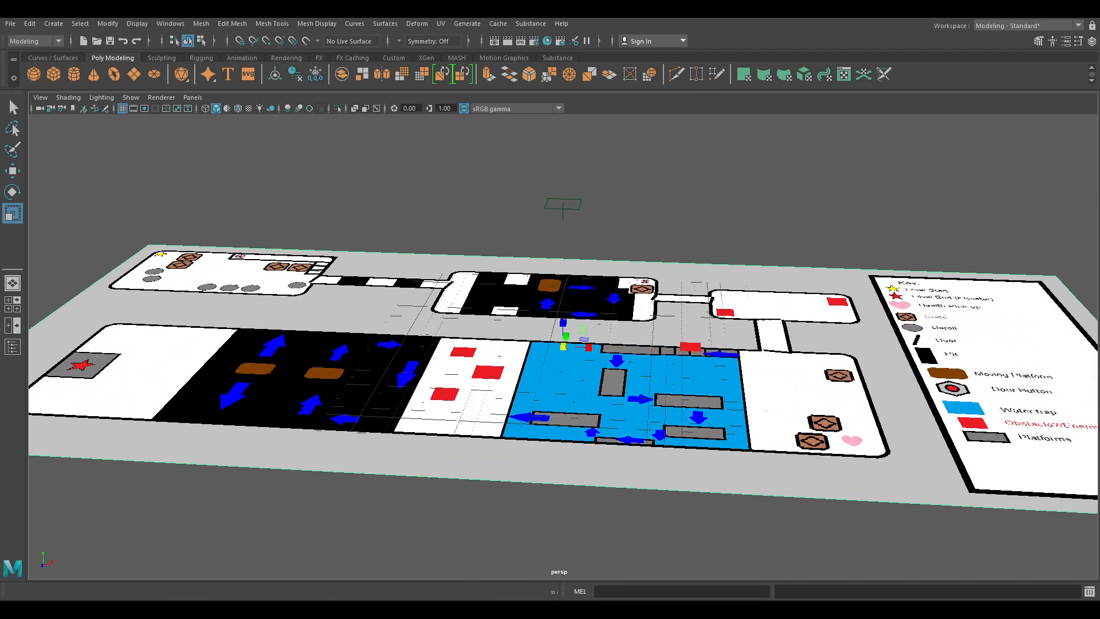
Lower the map image plane slightly below the grid, to about -0.292 on the Y axis
drag(575, 351, 578, 350)
drag(561, 321, 563, 337)
key(space)
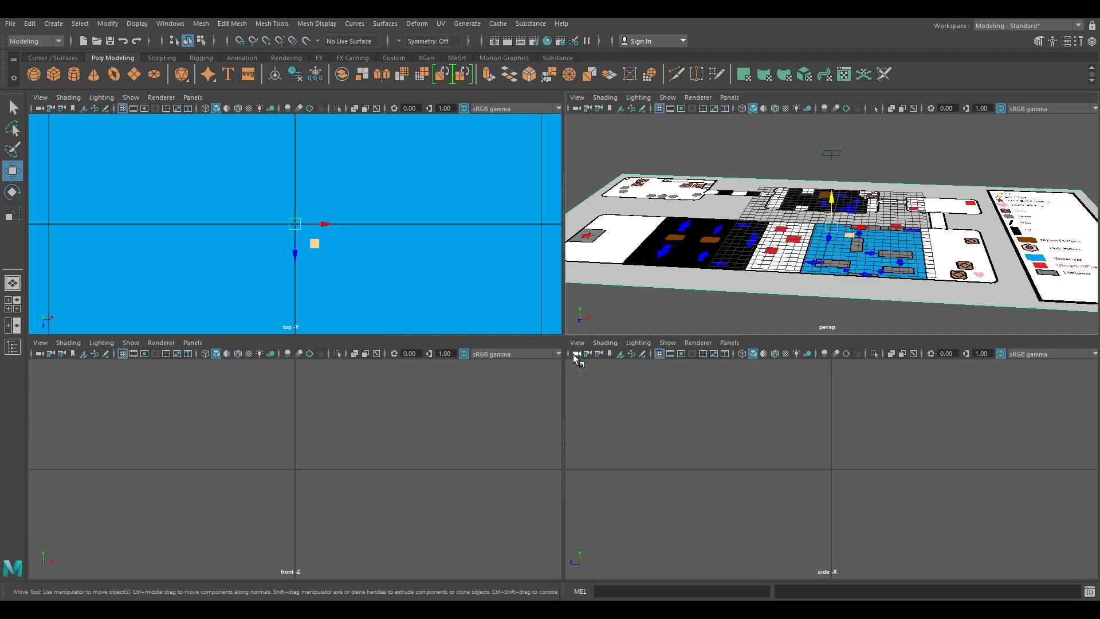
Reduce the map image plane uniformly to a scale of about 460.646 against the top-view grid, then deselect it in perspective
key(space)
key(f)
scroll(385, 255, down, 3)
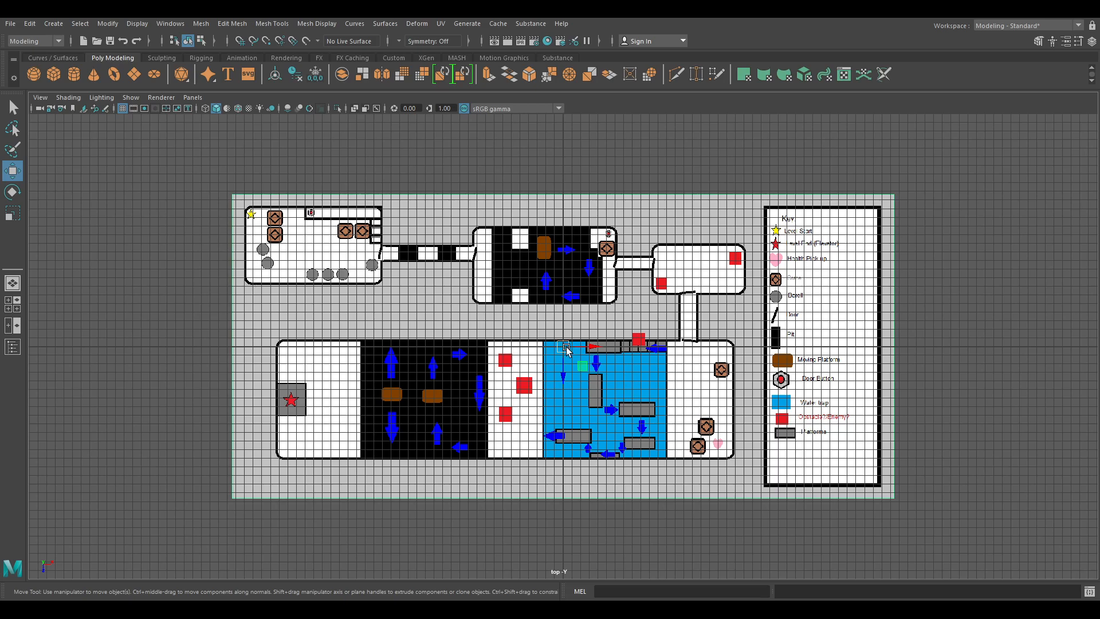
key(r)
drag(563, 348, 525, 356)
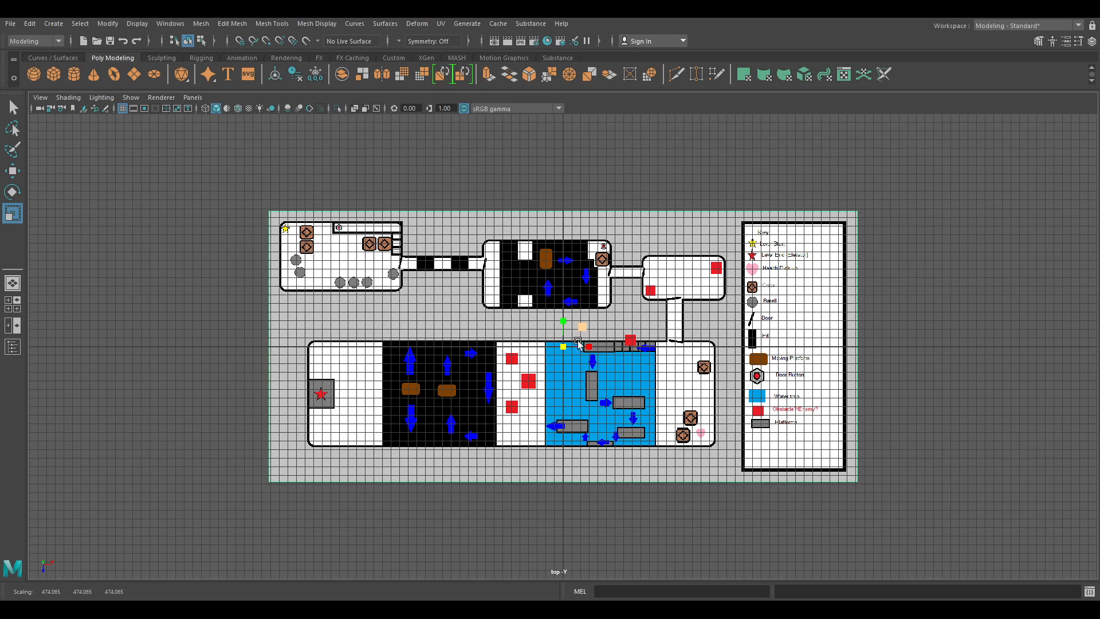
drag(562, 347, 556, 346)
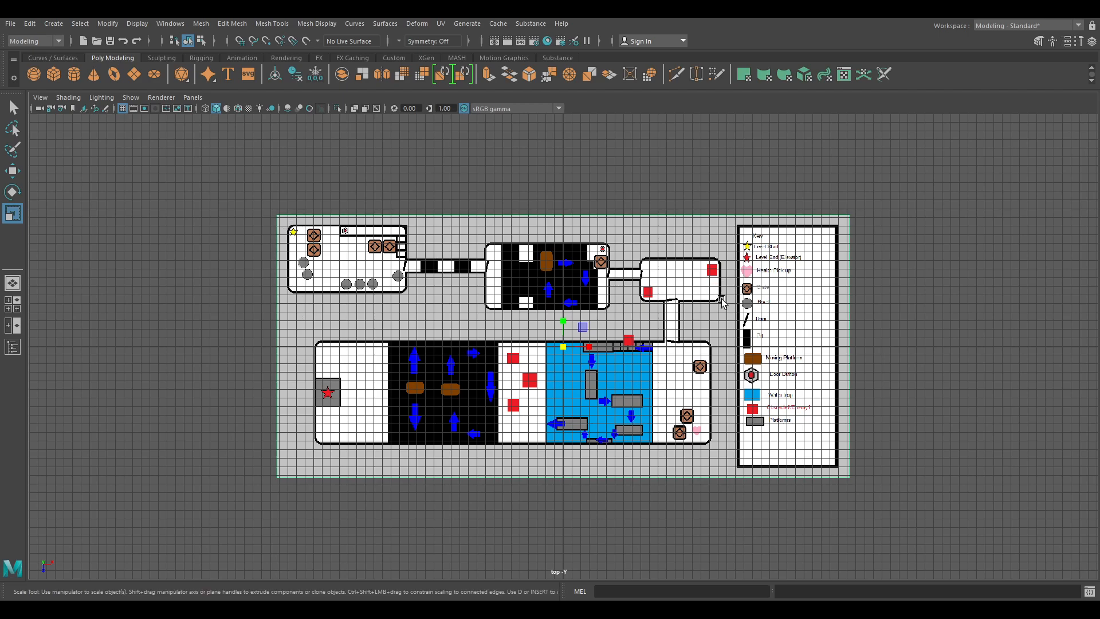
key(space)
click(913, 166)
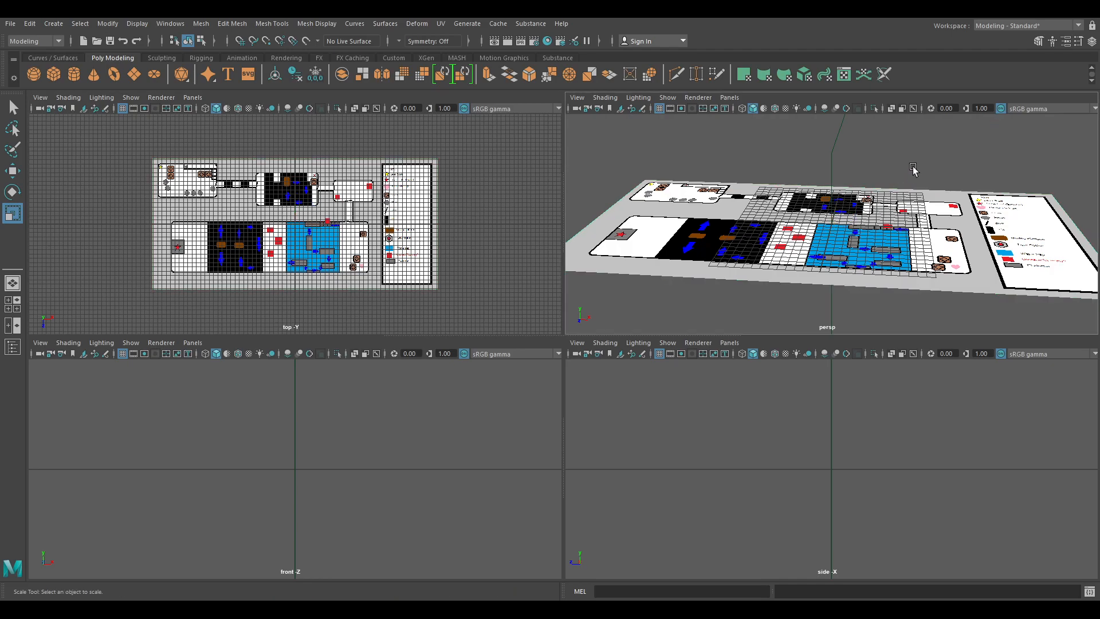
key(space)
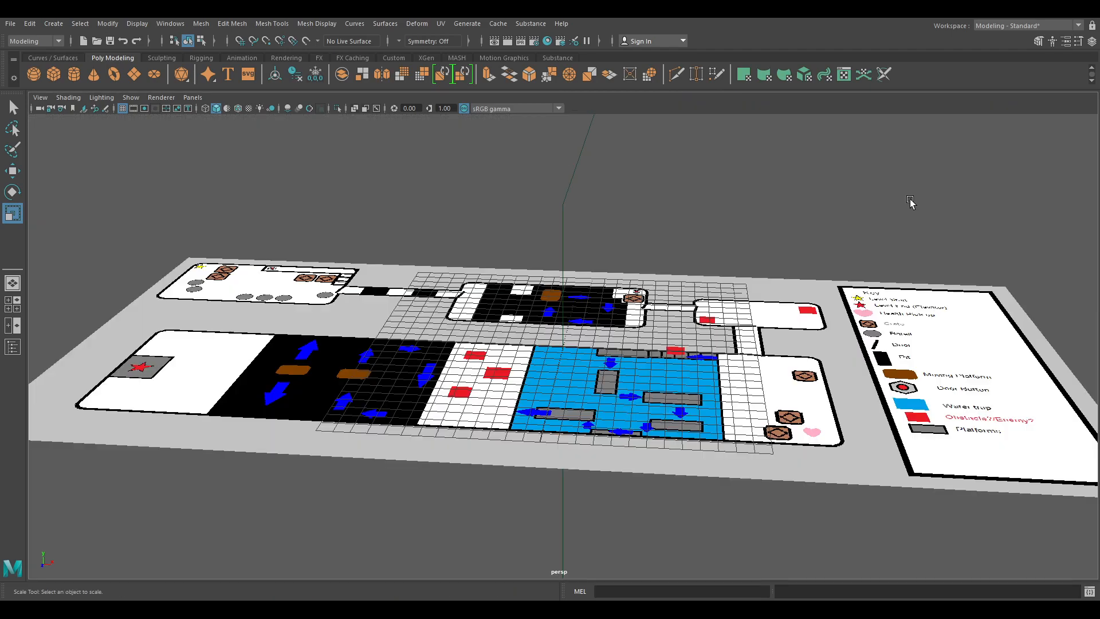
Show the Channel Box / Layer Editor and assign the map image plane to a new display layer
click(1092, 41)
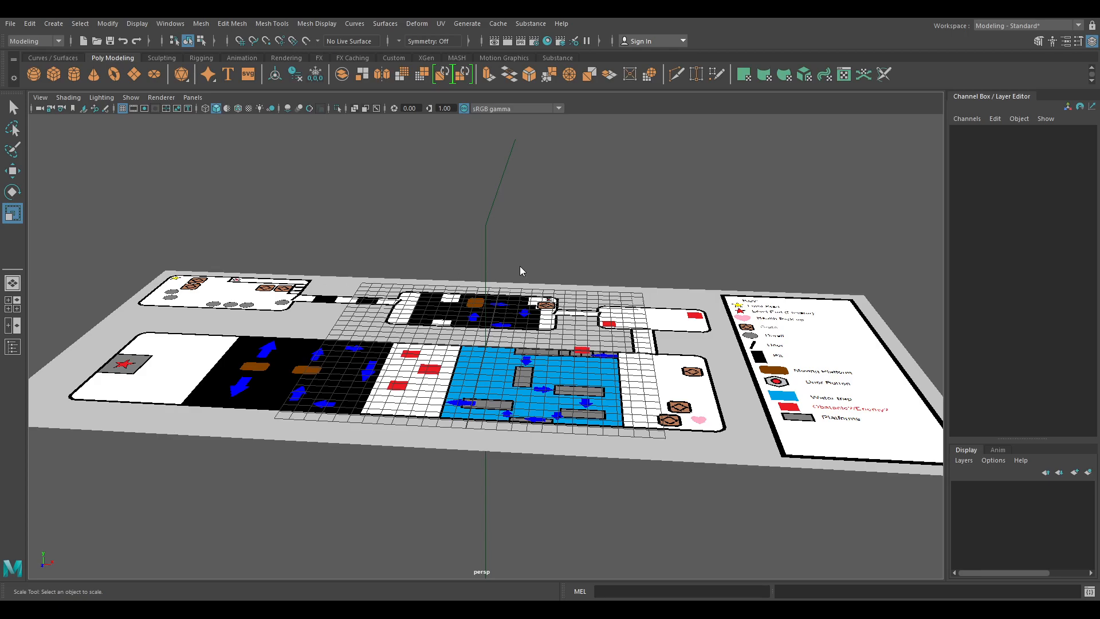
key(space)
key(space)
click(364, 280)
click(374, 211)
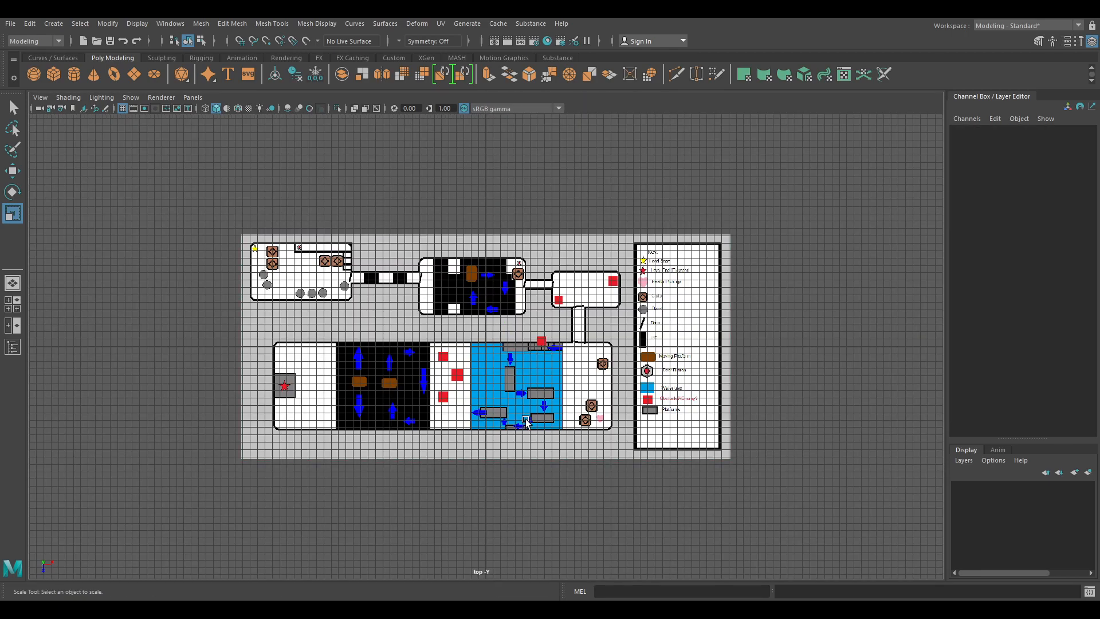
click(430, 284)
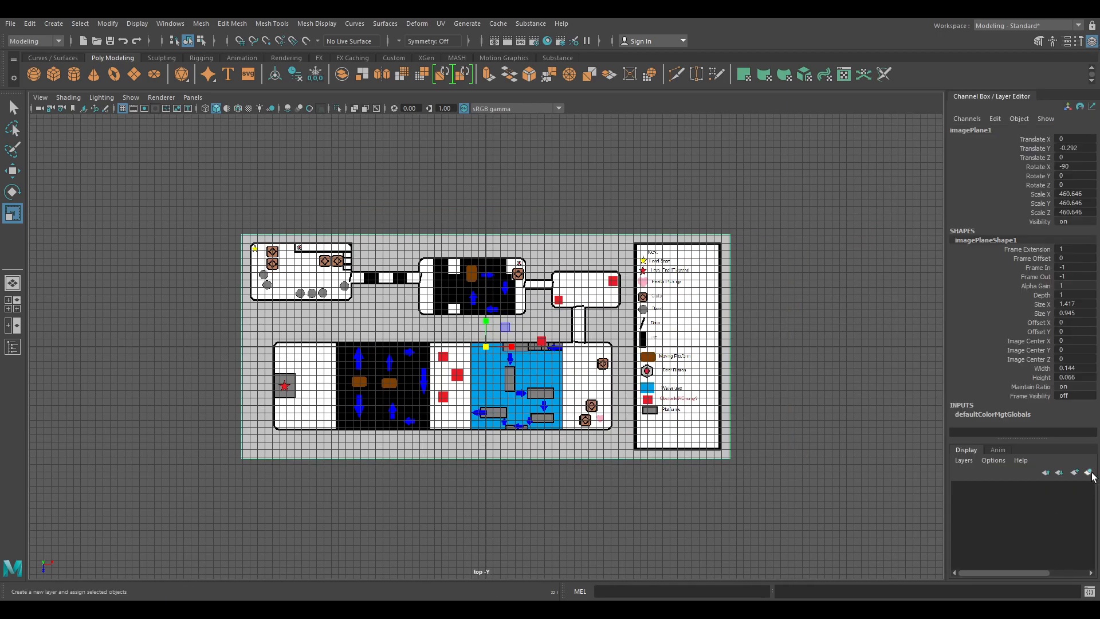
click(1088, 473)
Set the map's display layer to Reference, deselect the image plane and return to the perspective view
click(985, 488)
click(985, 487)
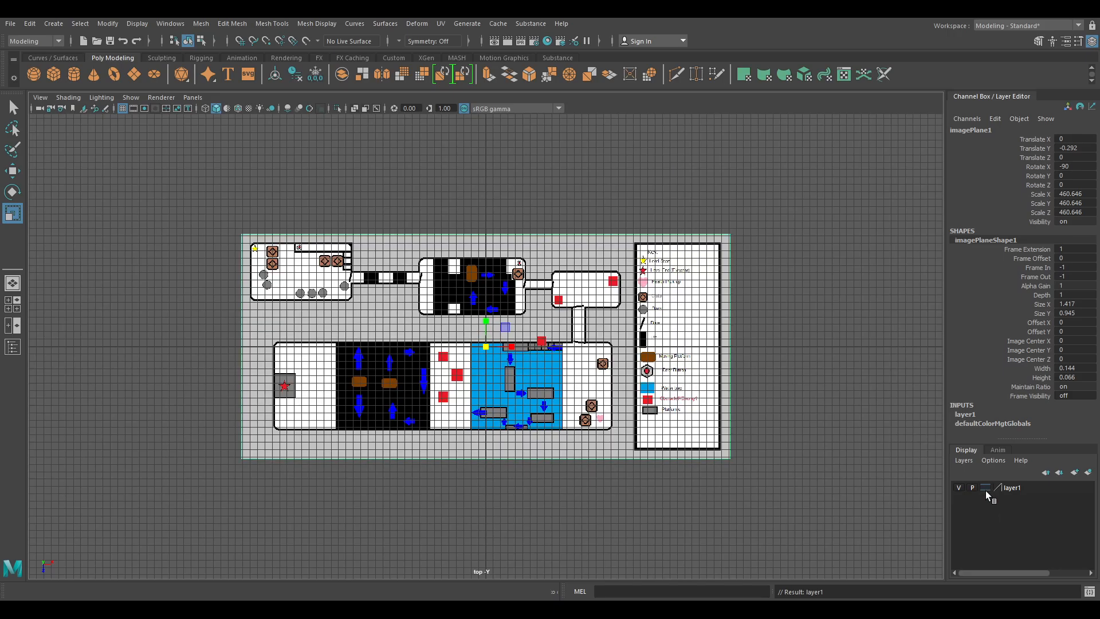
click(985, 487)
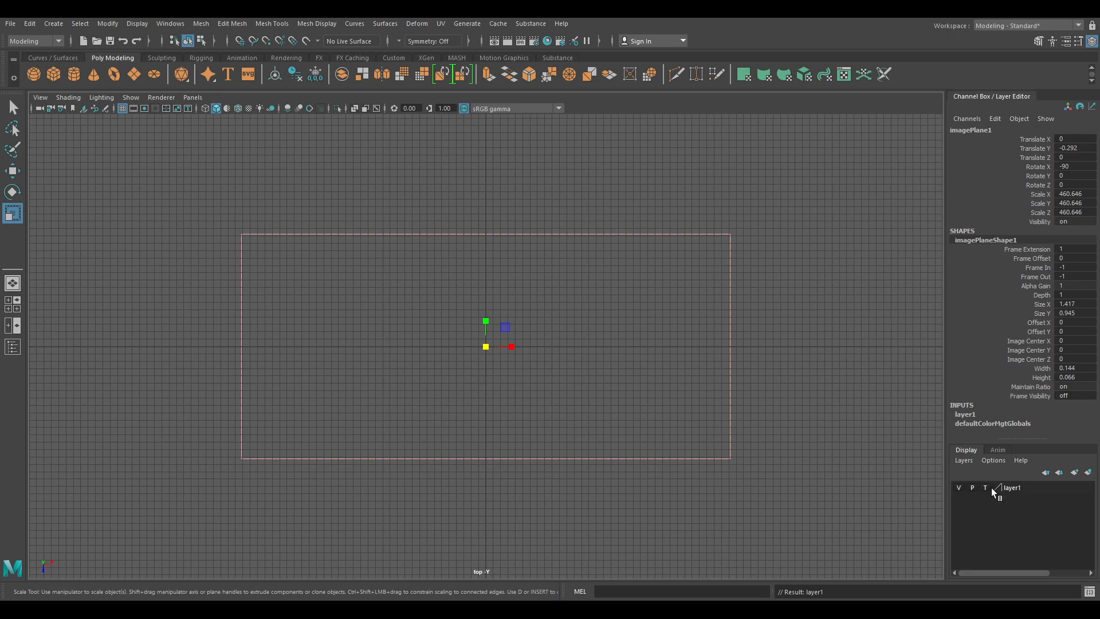
click(986, 491)
click(986, 487)
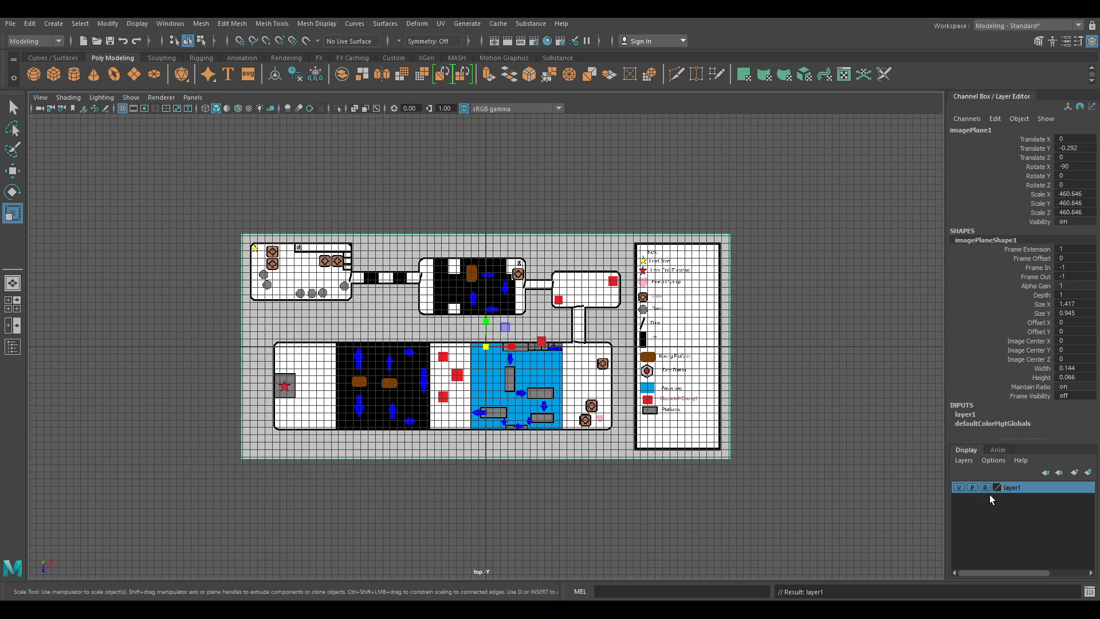
click(888, 412)
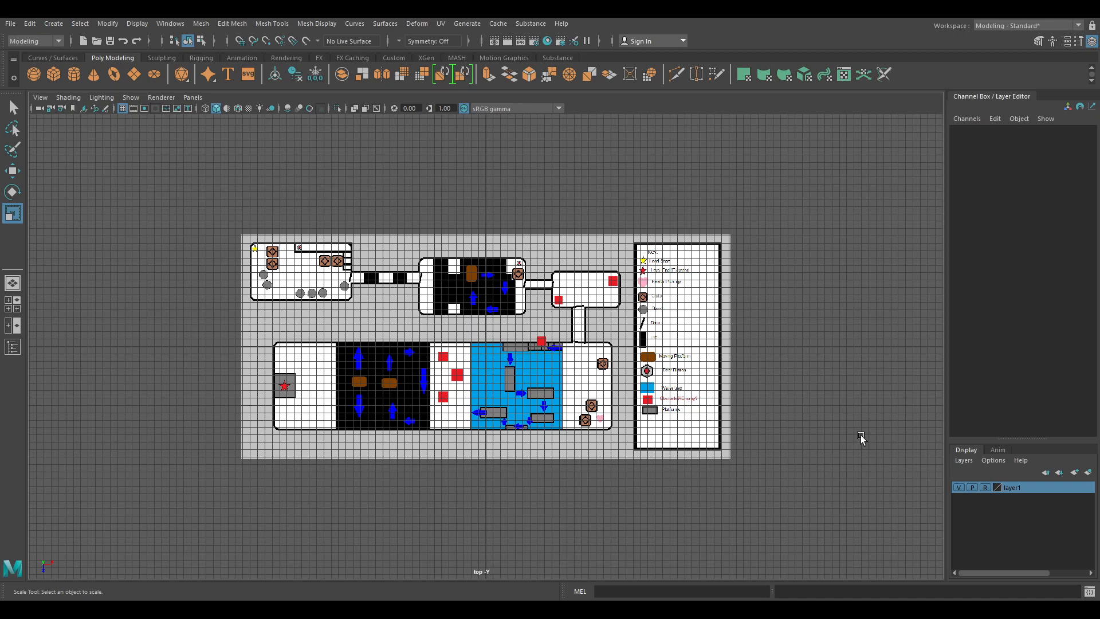
key(space)
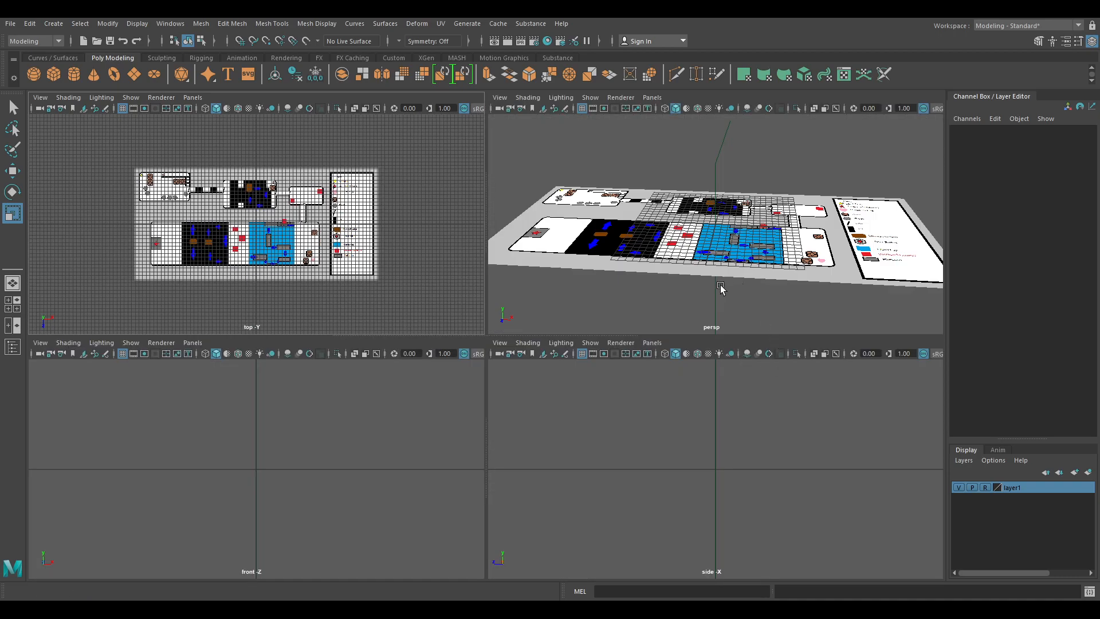
key(space)
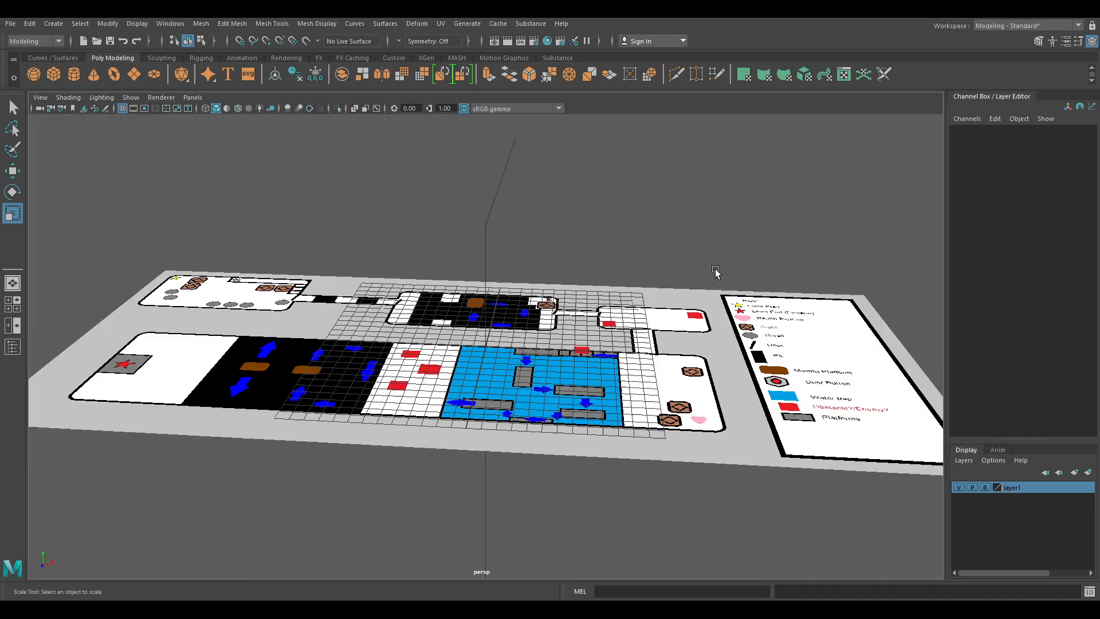
Try to delete the line extending above the map in the perspective view
click(493, 204)
key(Delete)
click(596, 253)
key(f)
key(bracketleft)
key(bracketleft)
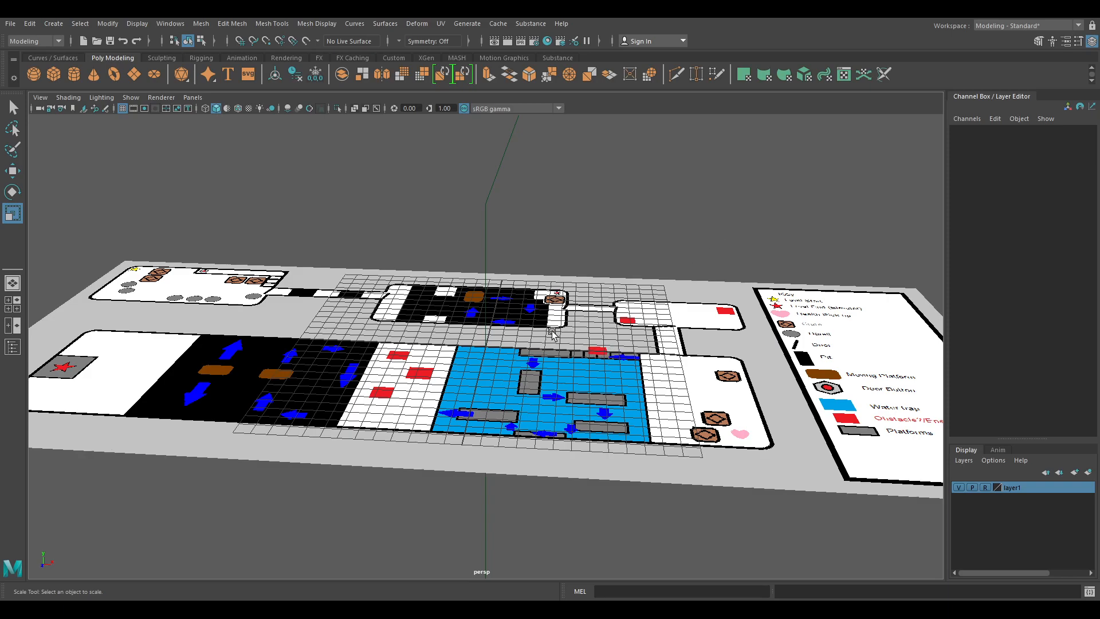
Set the perspective camera's Far Clip Plane to 100000 and close its camera attributes
scroll(552, 331, up, 4)
scroll(569, 327, down, 4)
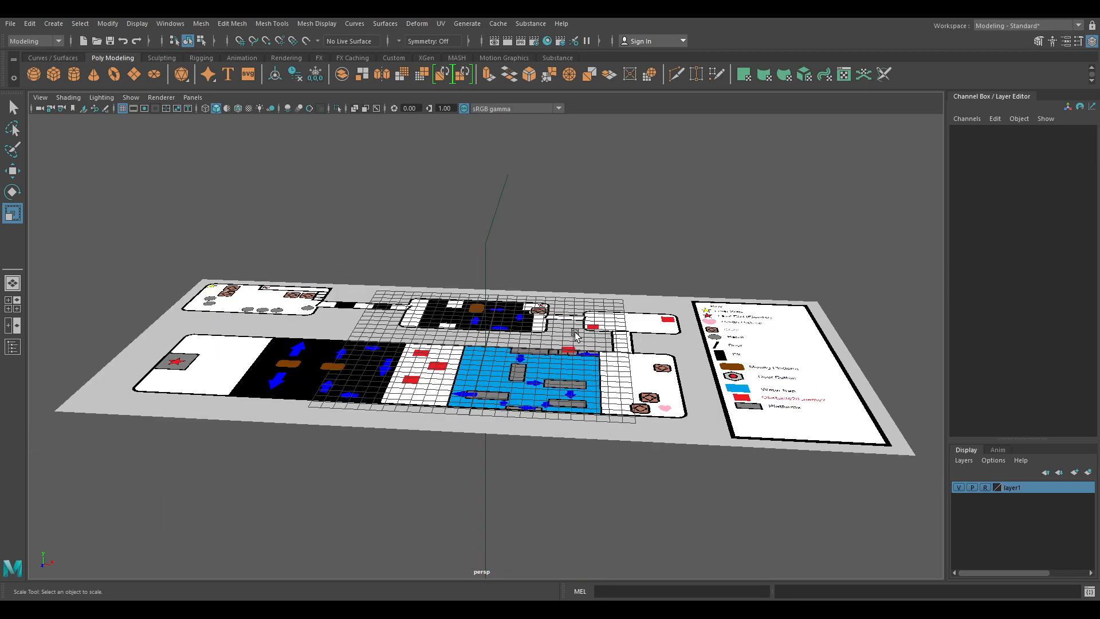
click(42, 110)
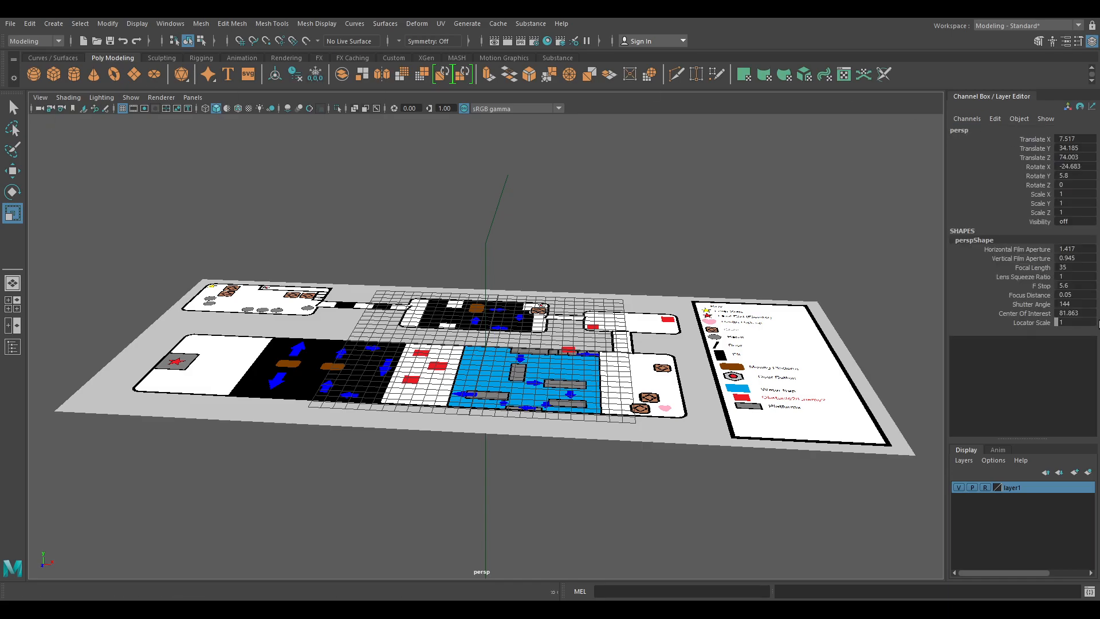
click(62, 108)
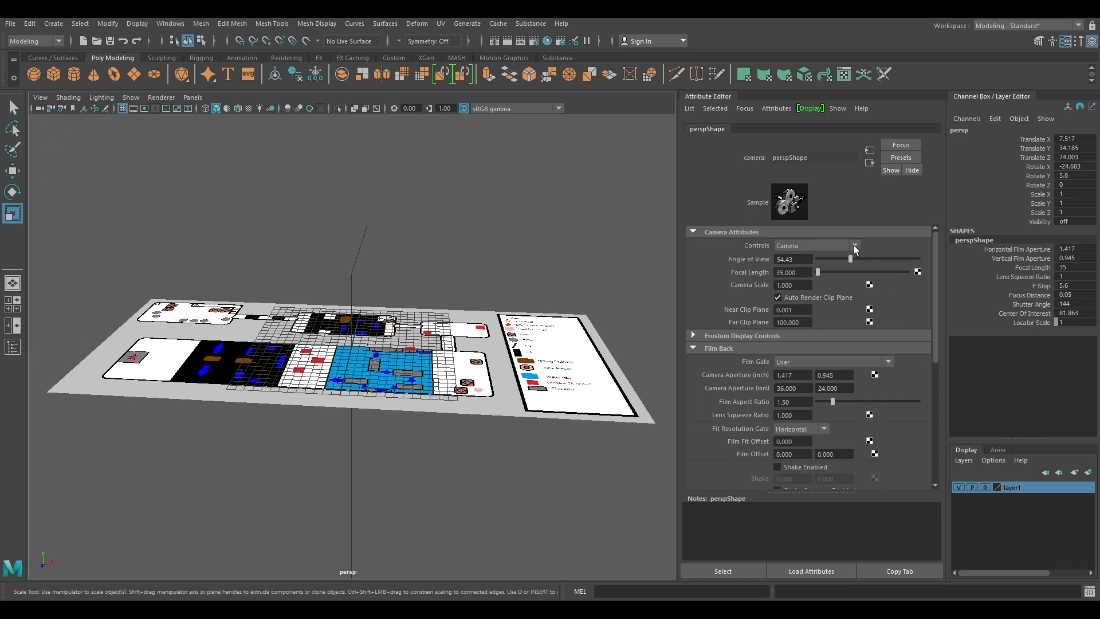
click(790, 322)
key(Return)
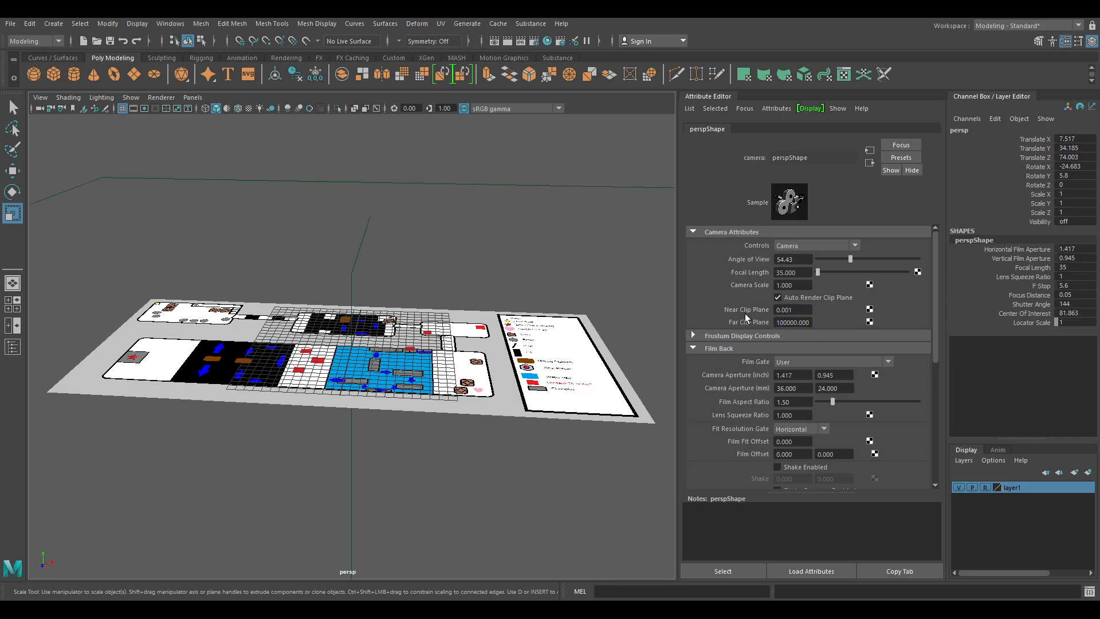
click(487, 248)
click(1065, 42)
Move the top camera up along Y to a height of about 280, well above the map, and deselect it
scroll(676, 223, down, 8)
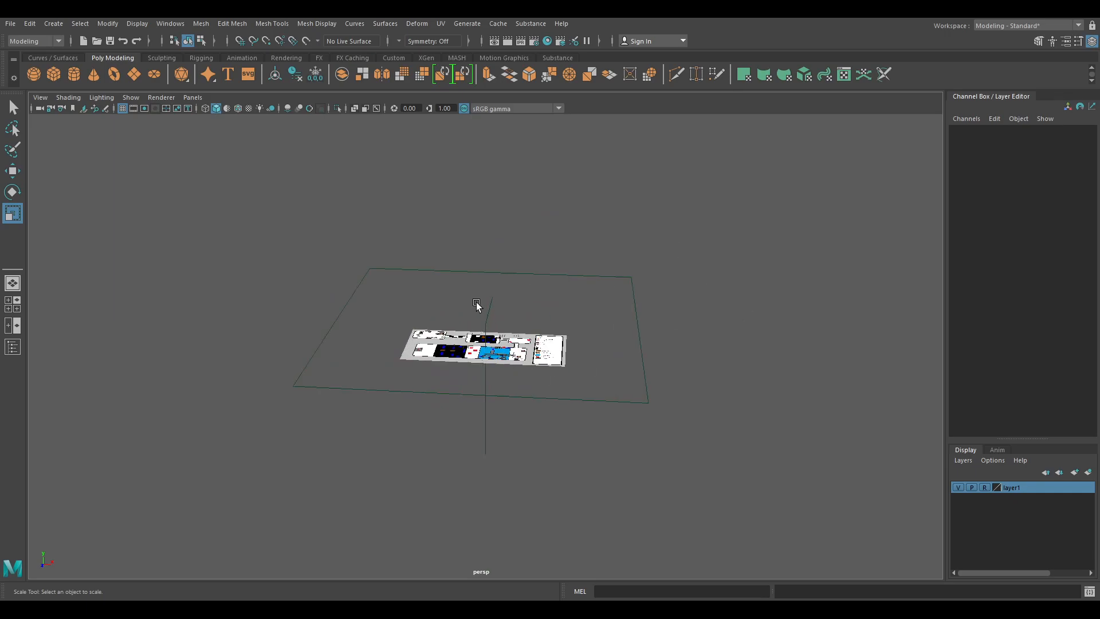
click(502, 275)
key(w)
drag(491, 307, 488, 120)
scroll(690, 333, down, 4)
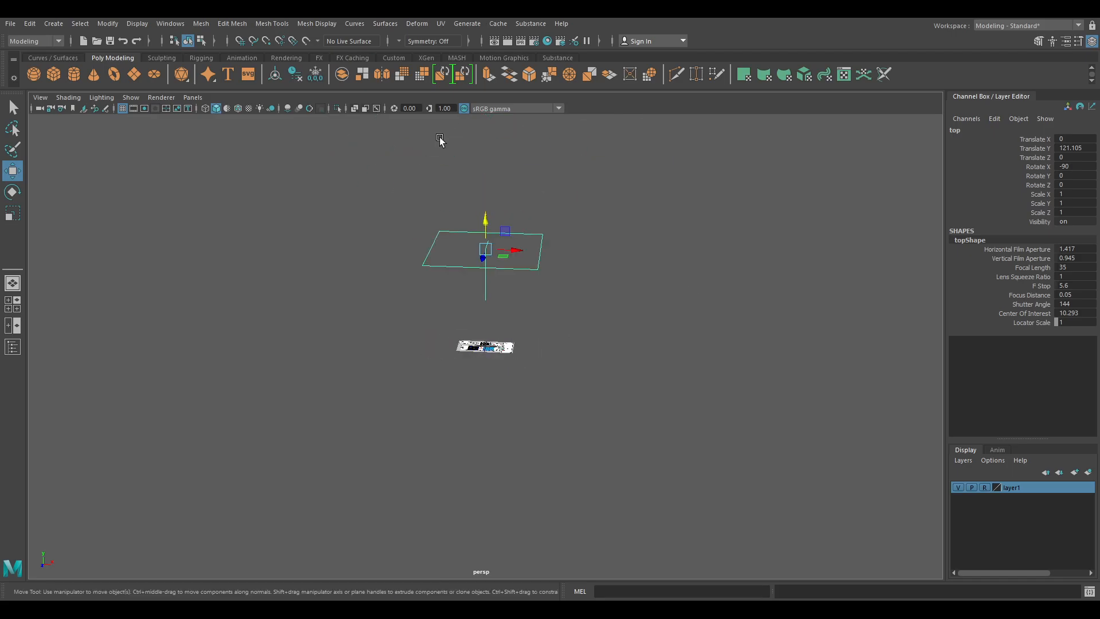
drag(485, 226, 484, 46)
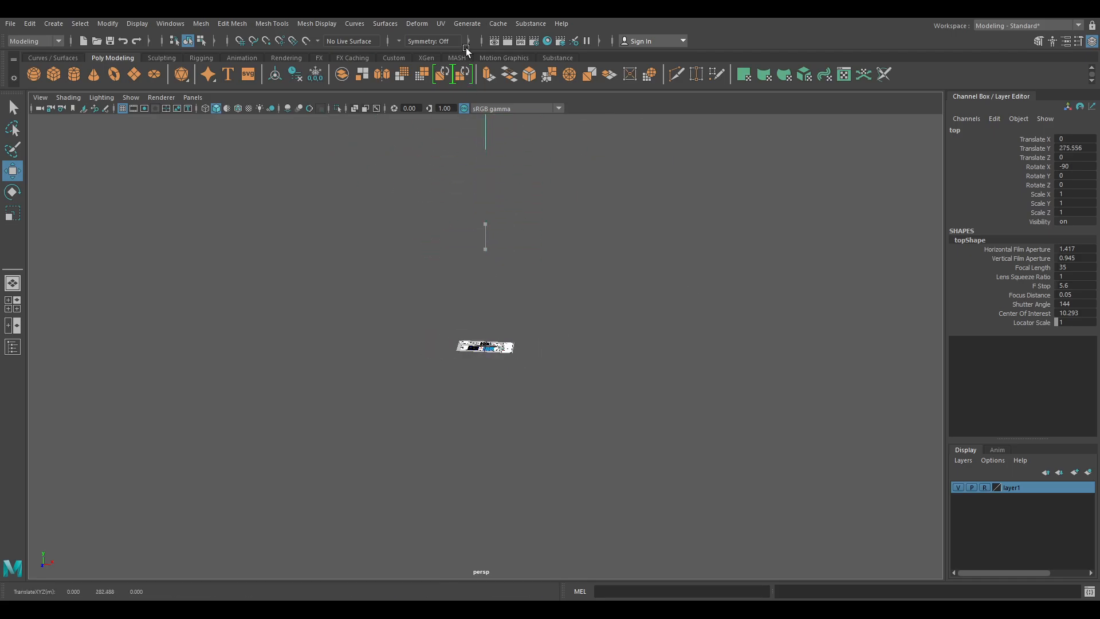
click(491, 344)
scroll(520, 385, up, 6)
scroll(553, 430, up, 2)
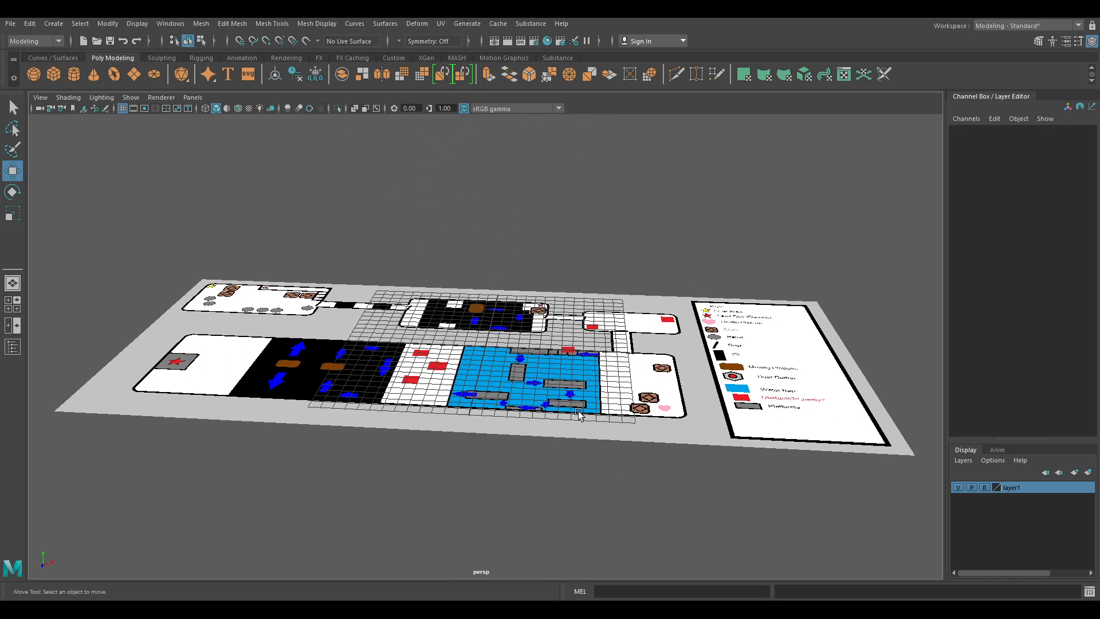
Maximize the top view, set the top camera's Far Clip Plane to 100000, close its attributes and frame the map
key(space)
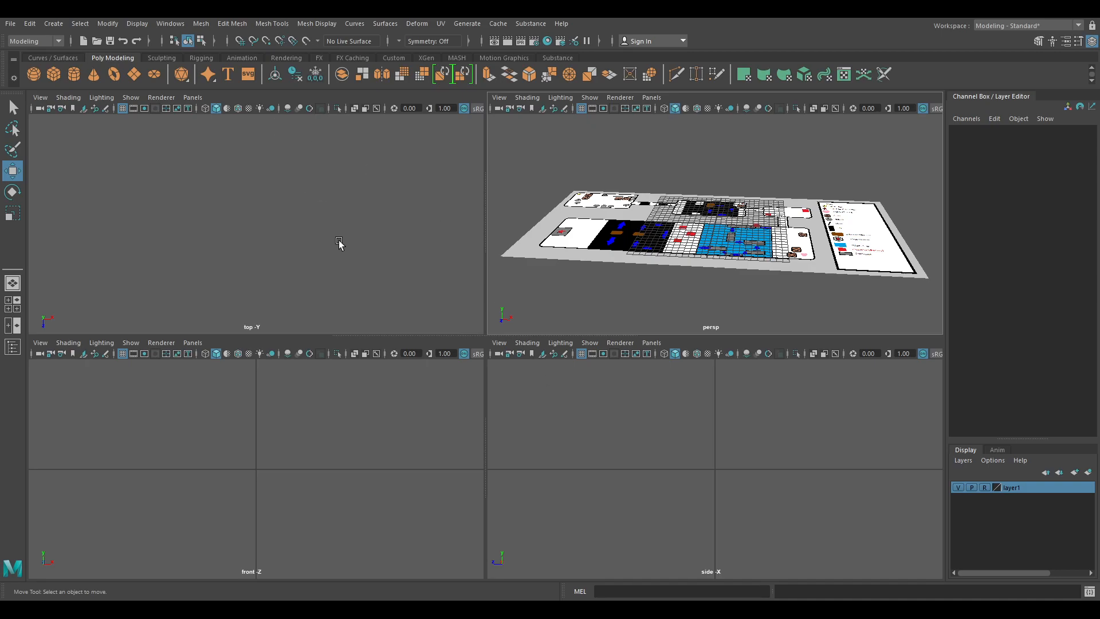
key(space)
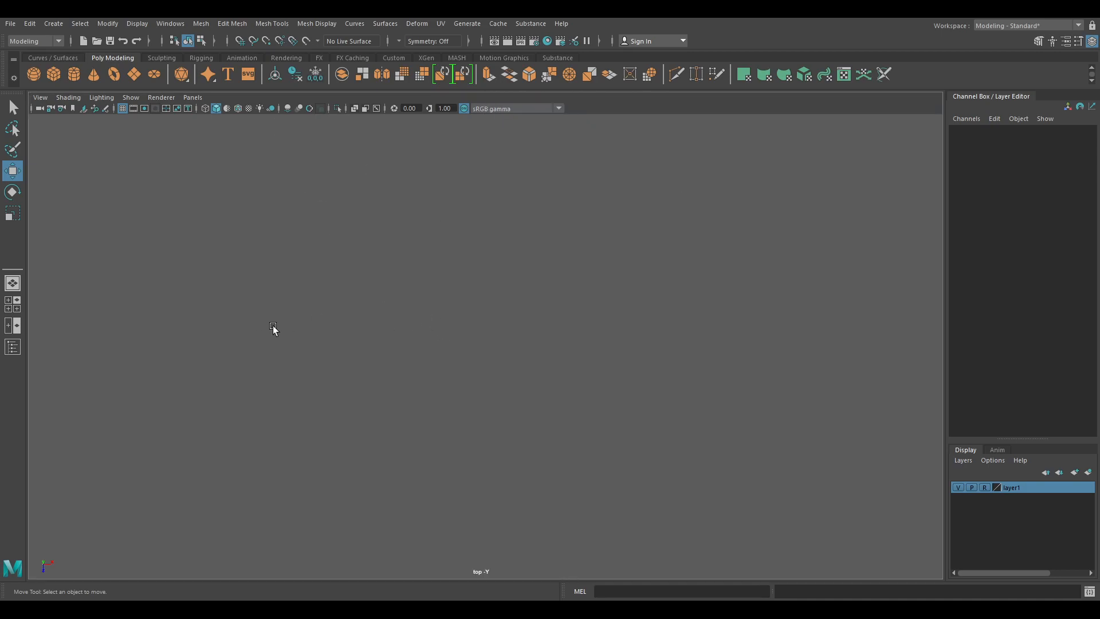
click(61, 109)
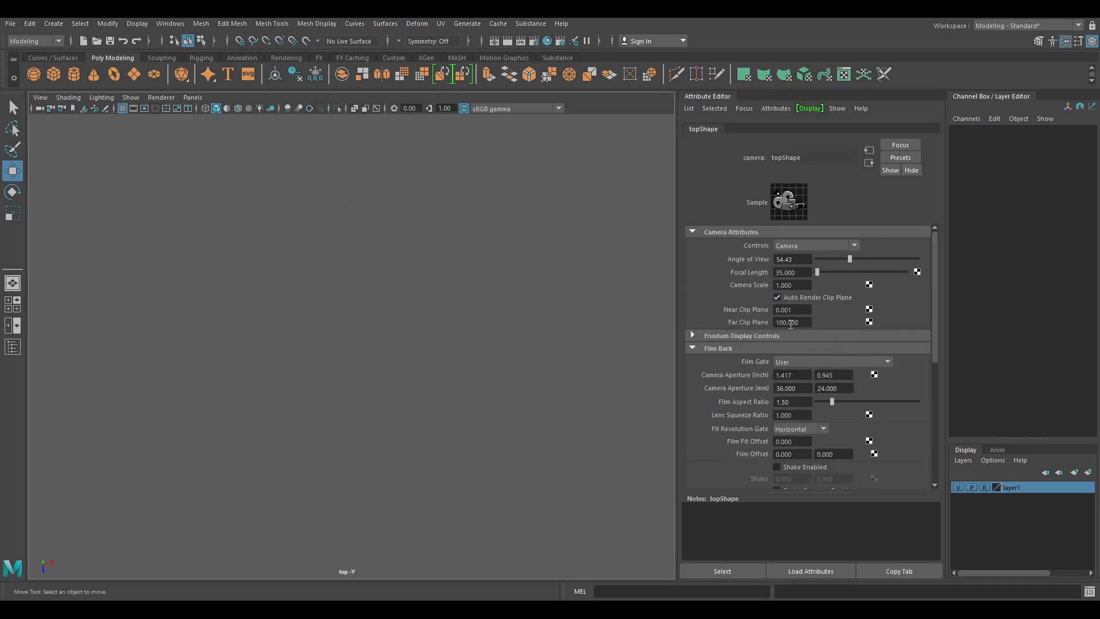
text(000)
key(Return)
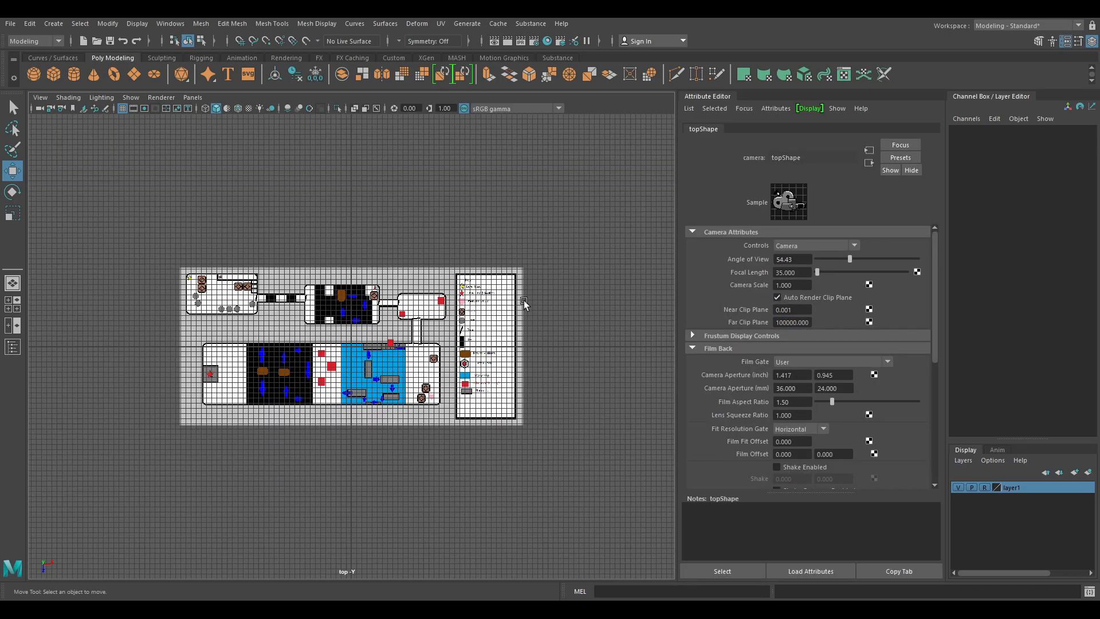
click(1066, 41)
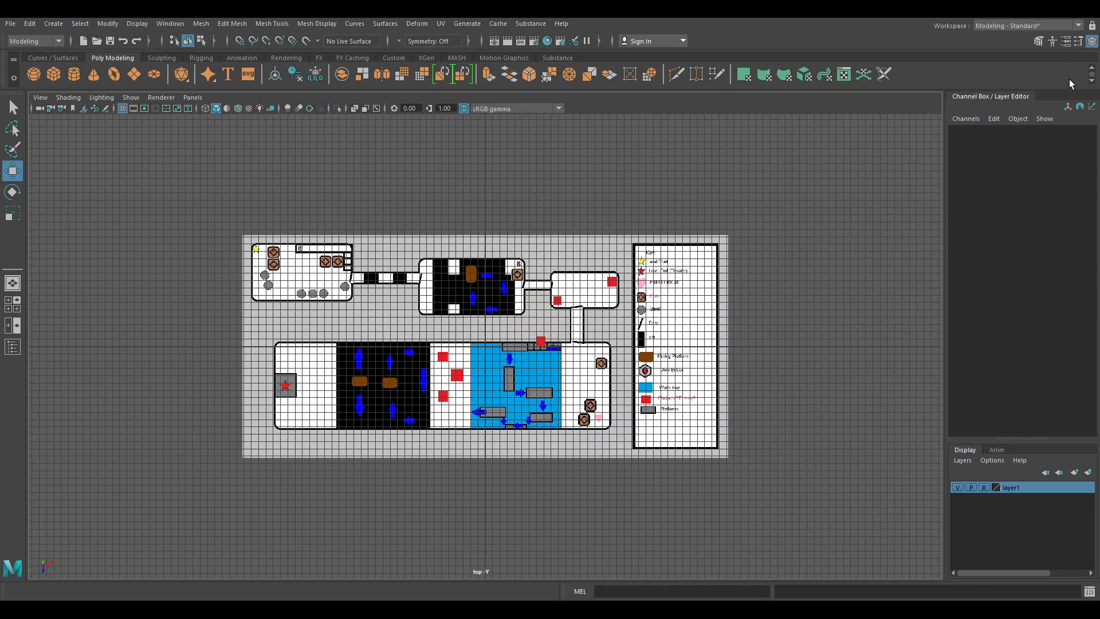
key(f)
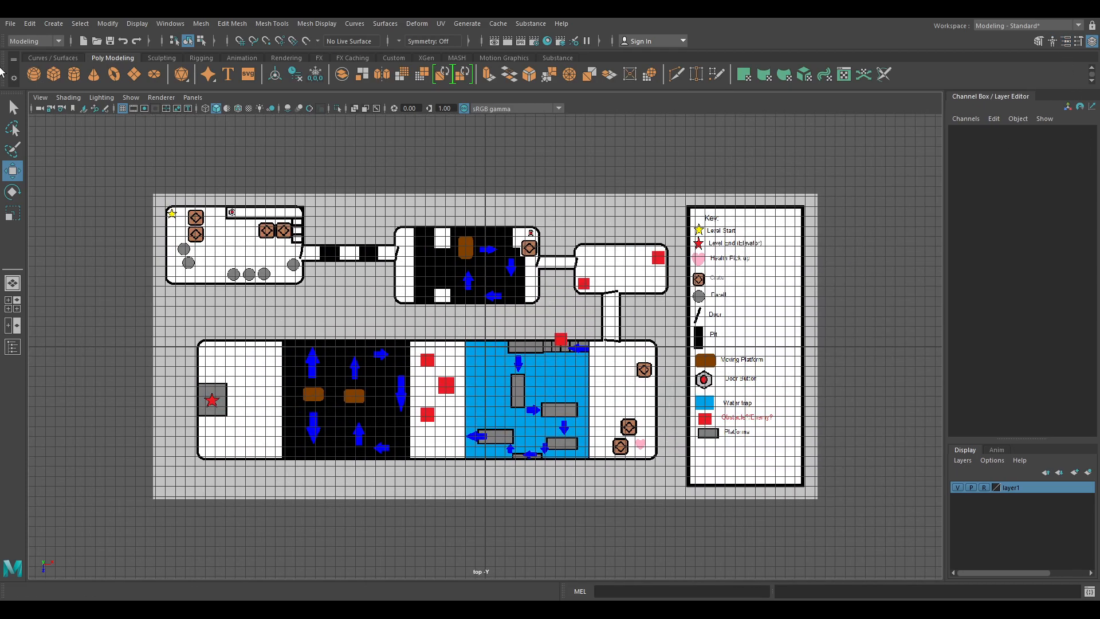
click(135, 74)
drag(167, 209, 306, 285)
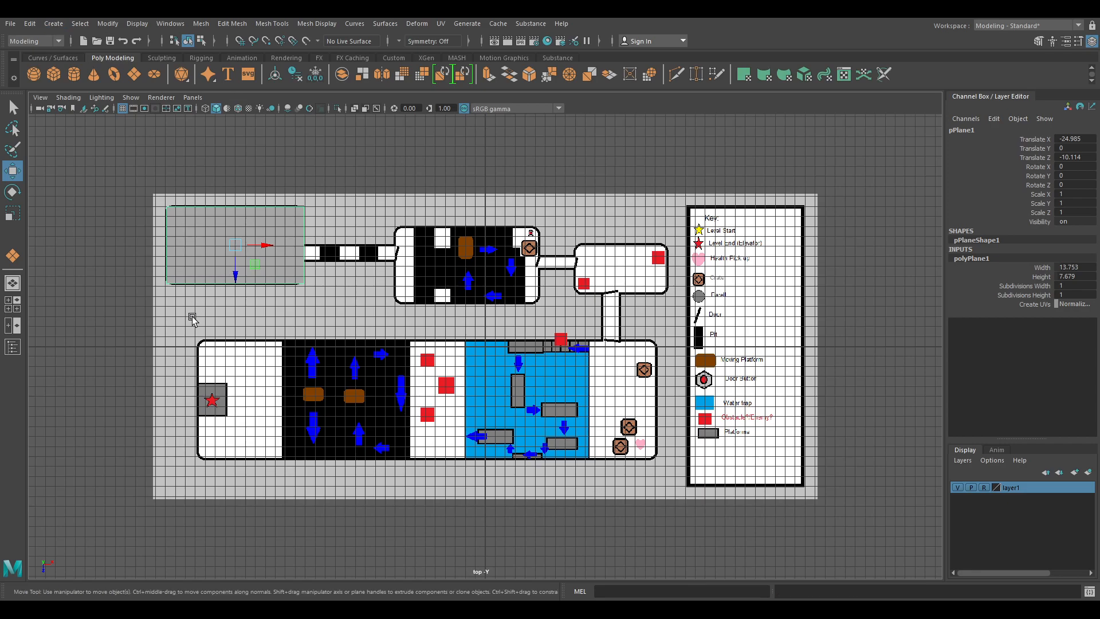
key(Delete)
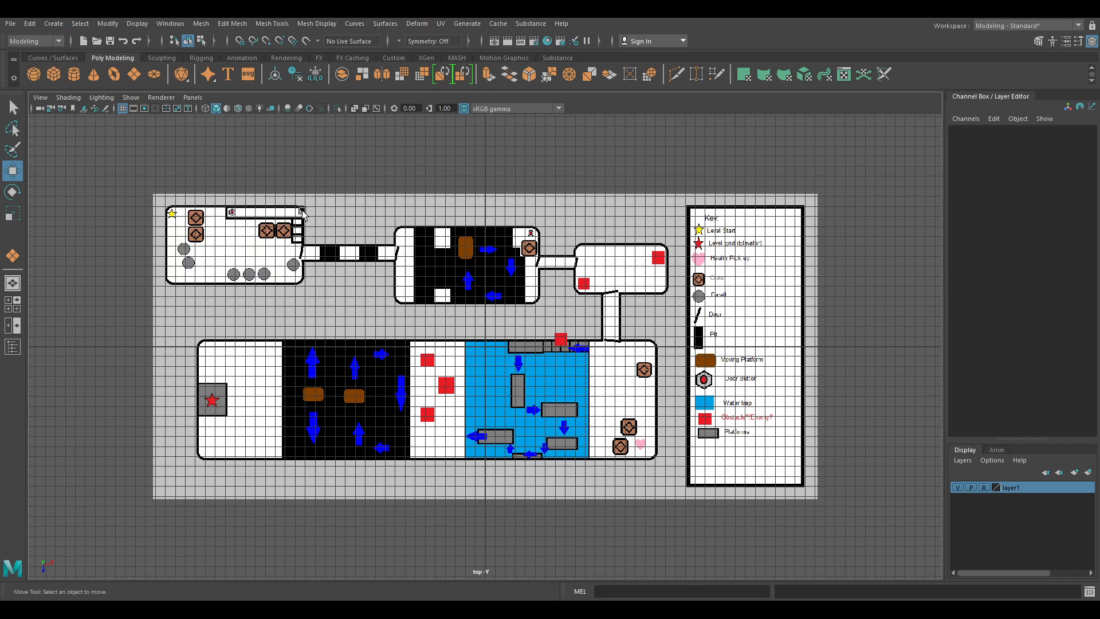
click(134, 74)
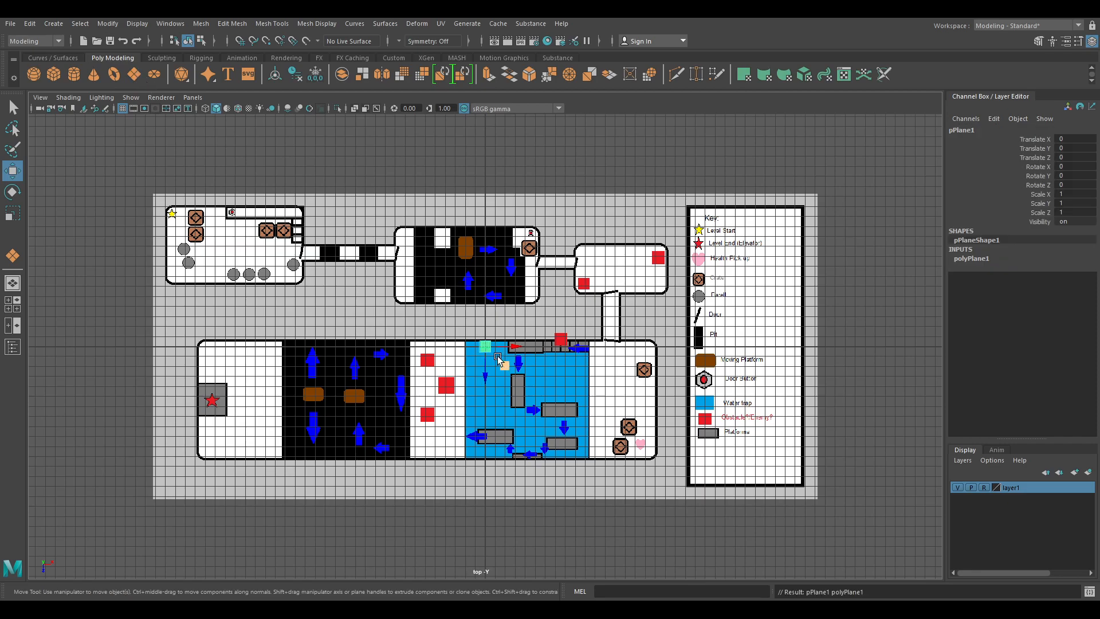
drag(489, 352, 310, 235)
key(r)
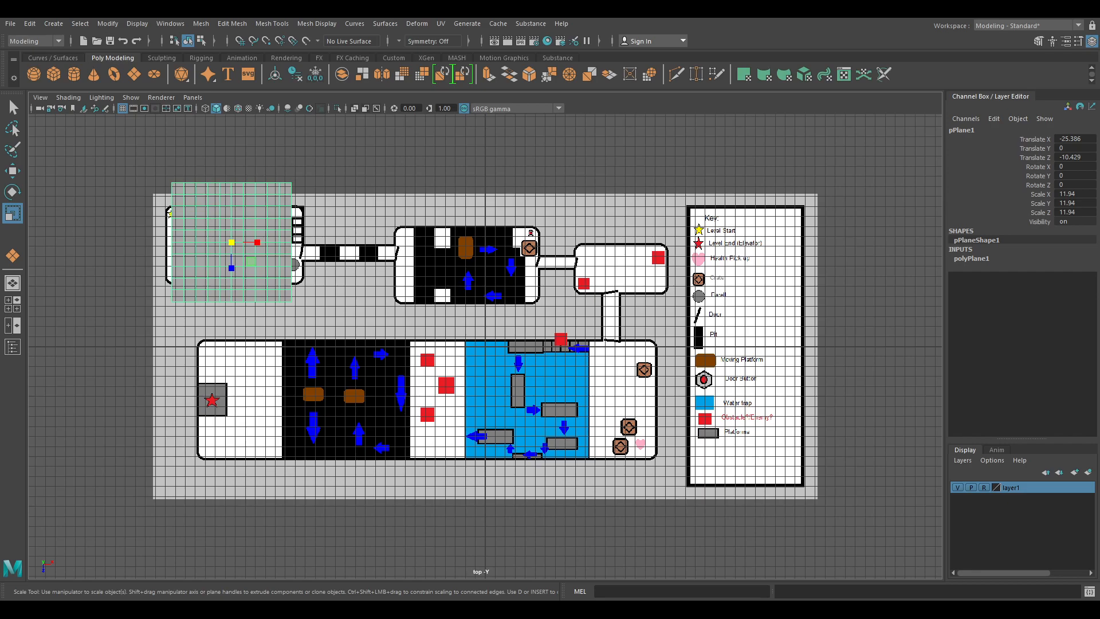
click(255, 310)
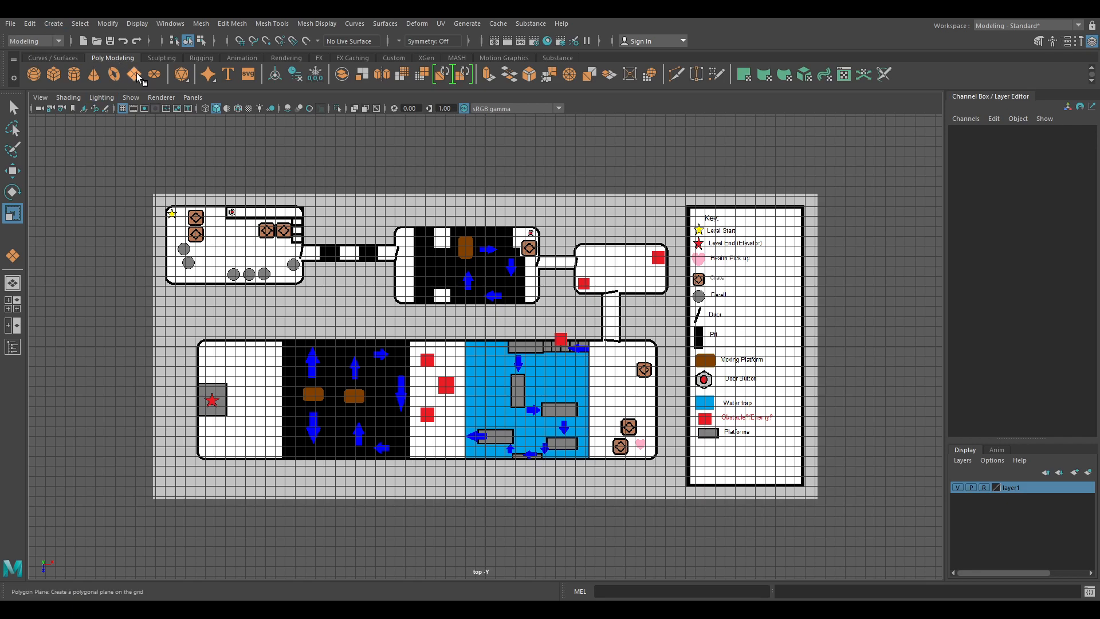
Draw a polygon plane about 13.75 wide and 7.91 high over the level-start room on the map
key(y)
drag(165, 207, 304, 285)
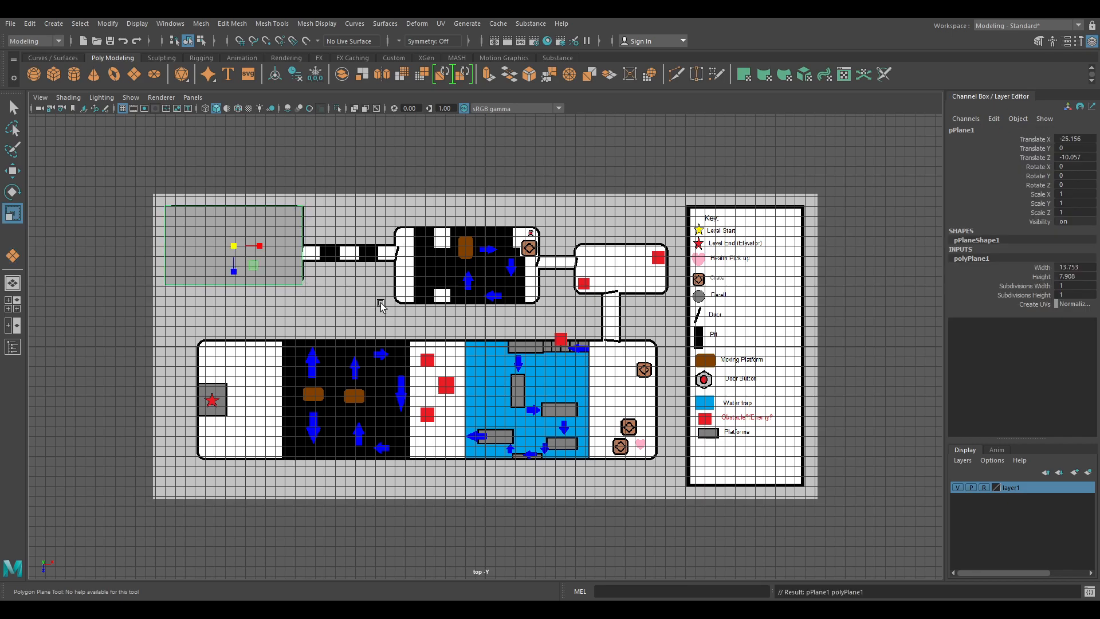
key(ctrl+z)
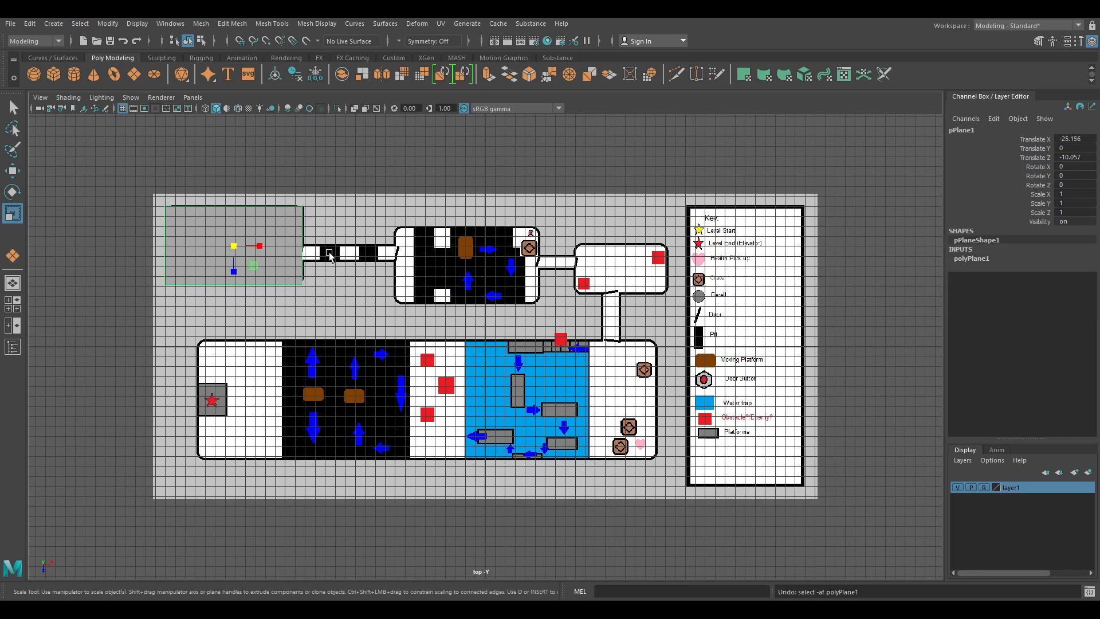
Move the start-room plane's corridor-side edge slightly outward to line up with the room's wall, then deselect it
right_drag(302, 211, 302, 207)
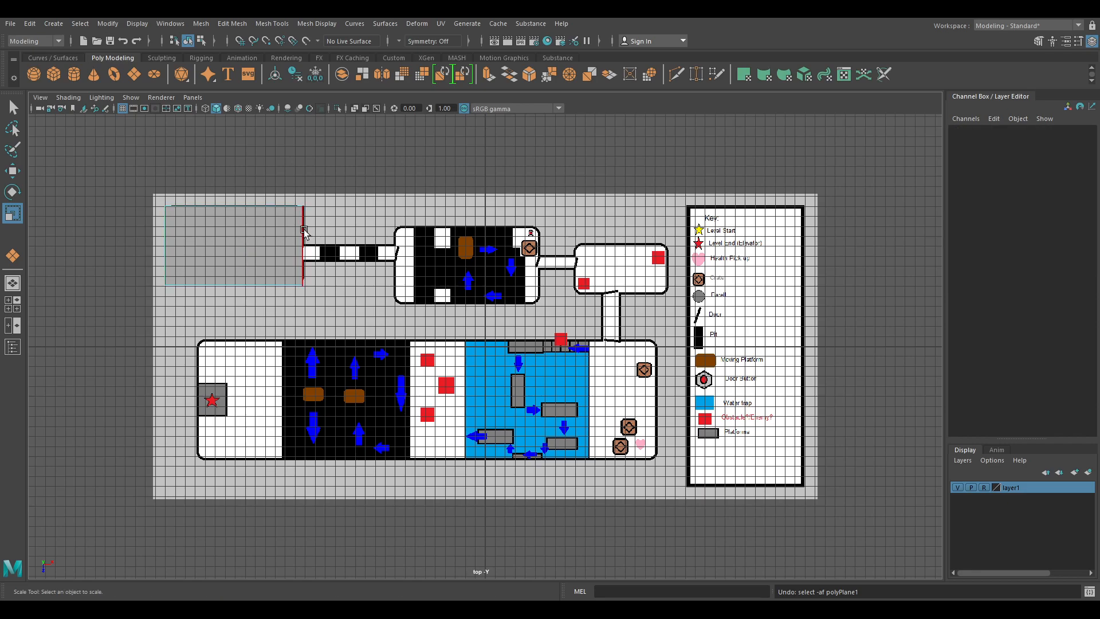
click(304, 229)
key(w)
drag(329, 247, 331, 247)
click(339, 306)
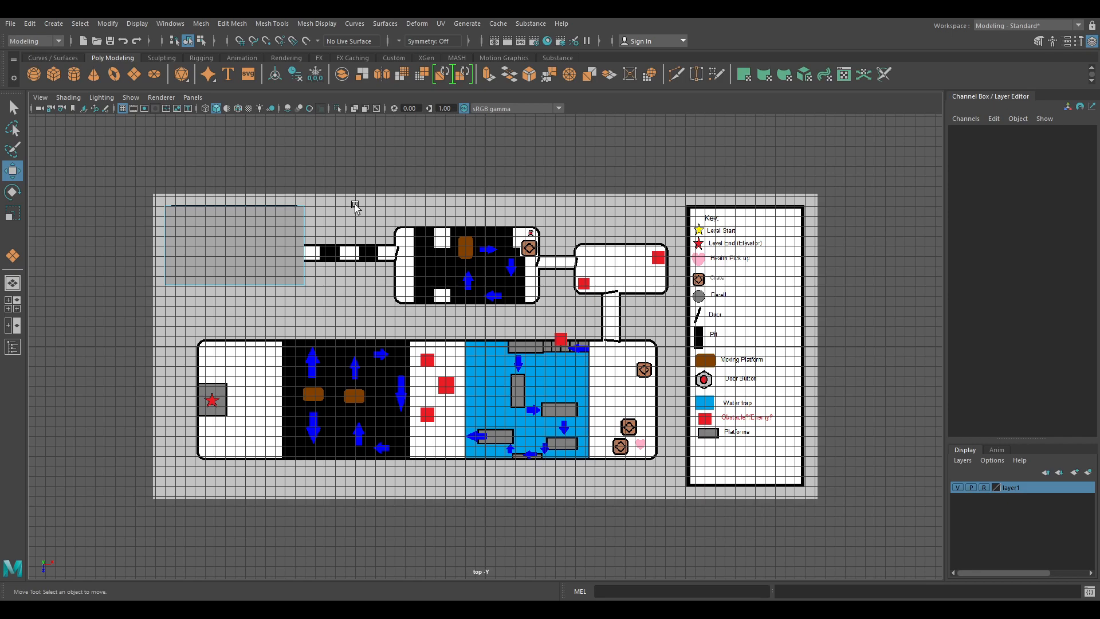
Open the Modeling Toolkit and Multi-Cut the start-room plane's corridor-side edge at both corridor walls
scroll(381, 250, up, 2)
alt+middle_drag(334, 242, 366, 287)
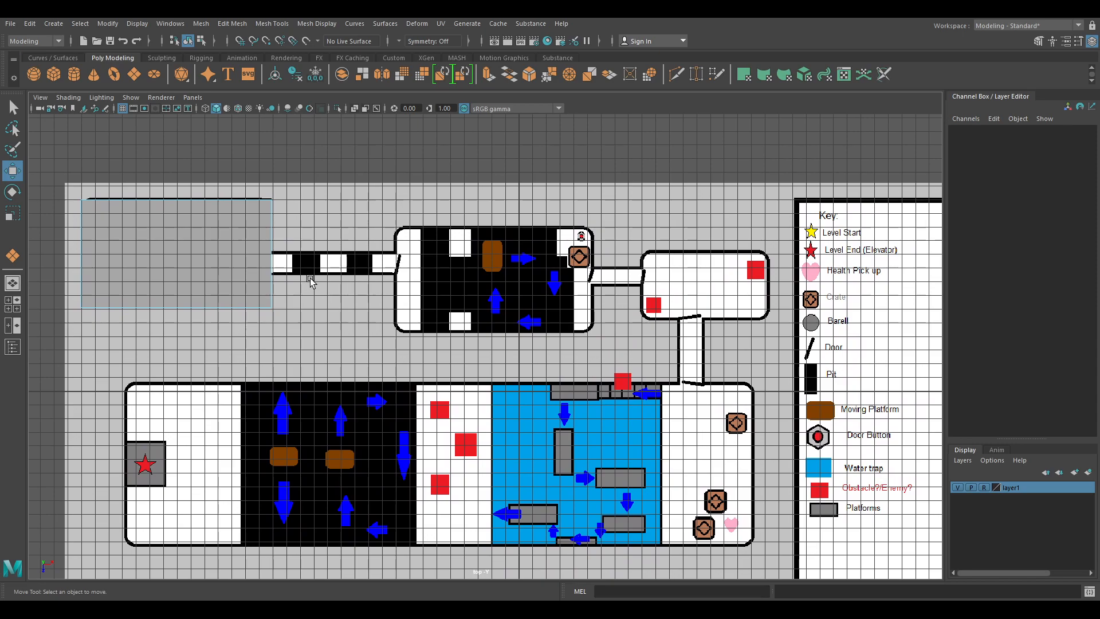
click(249, 261)
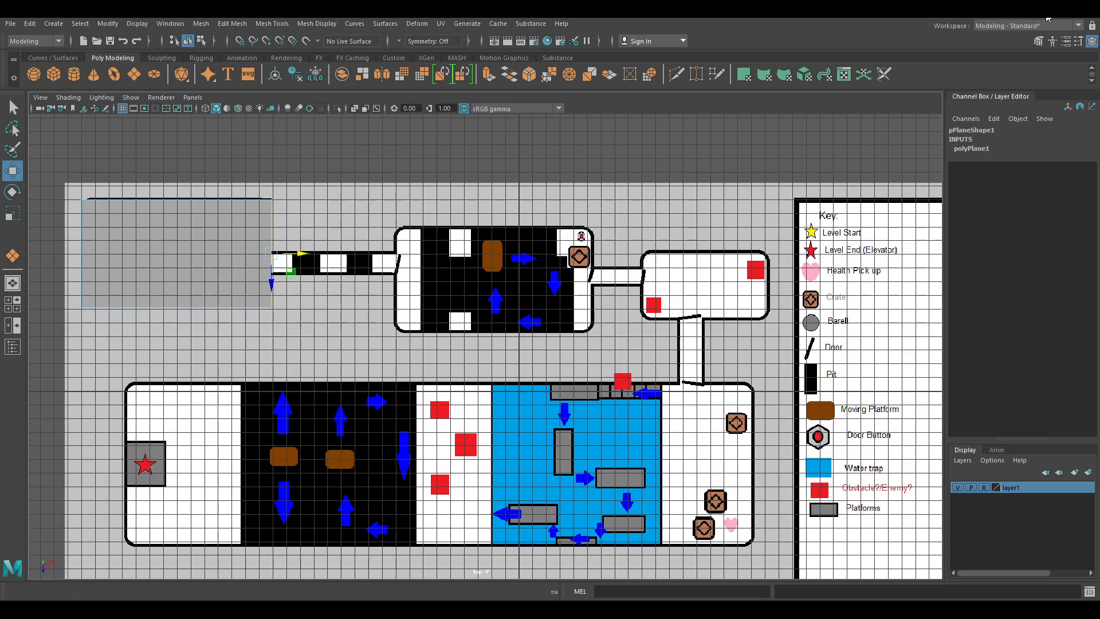
click(1038, 41)
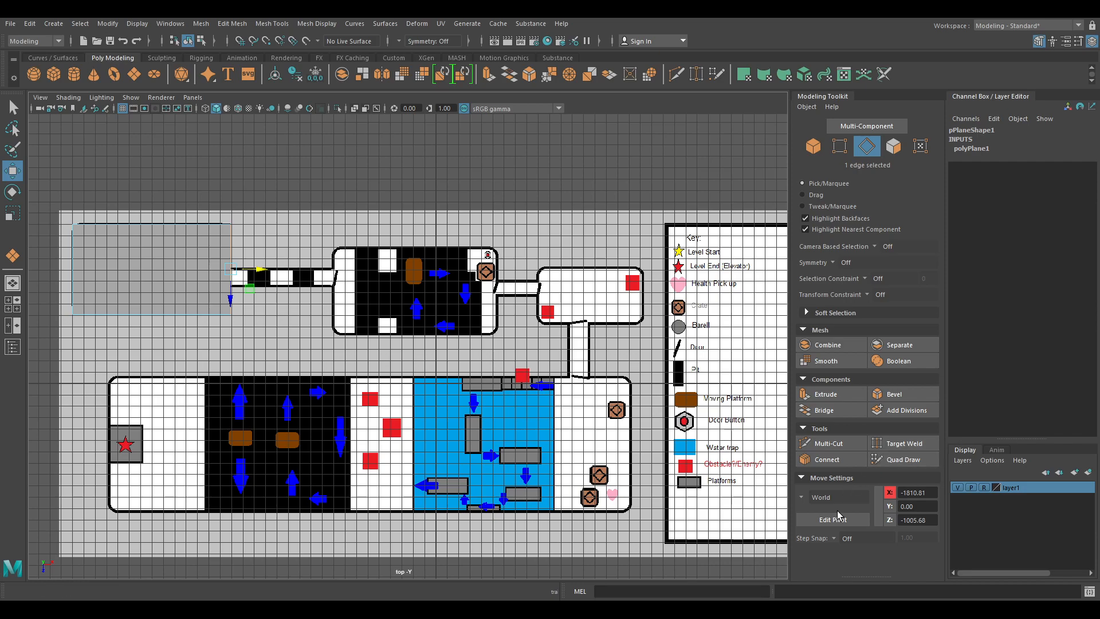
click(828, 444)
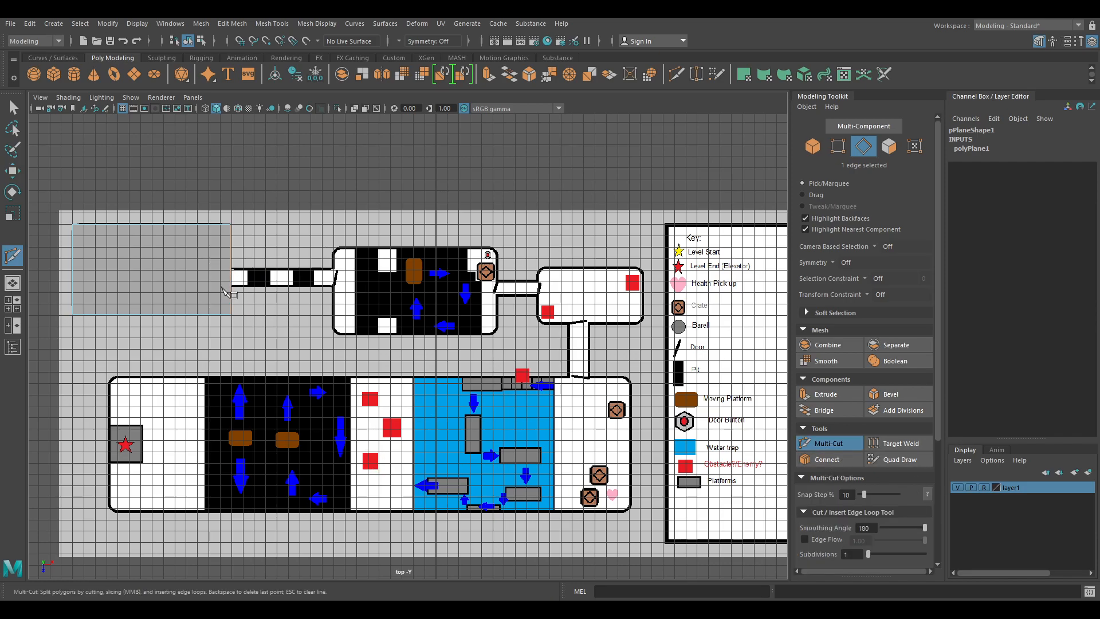
click(230, 271)
click(231, 288)
key(Return)
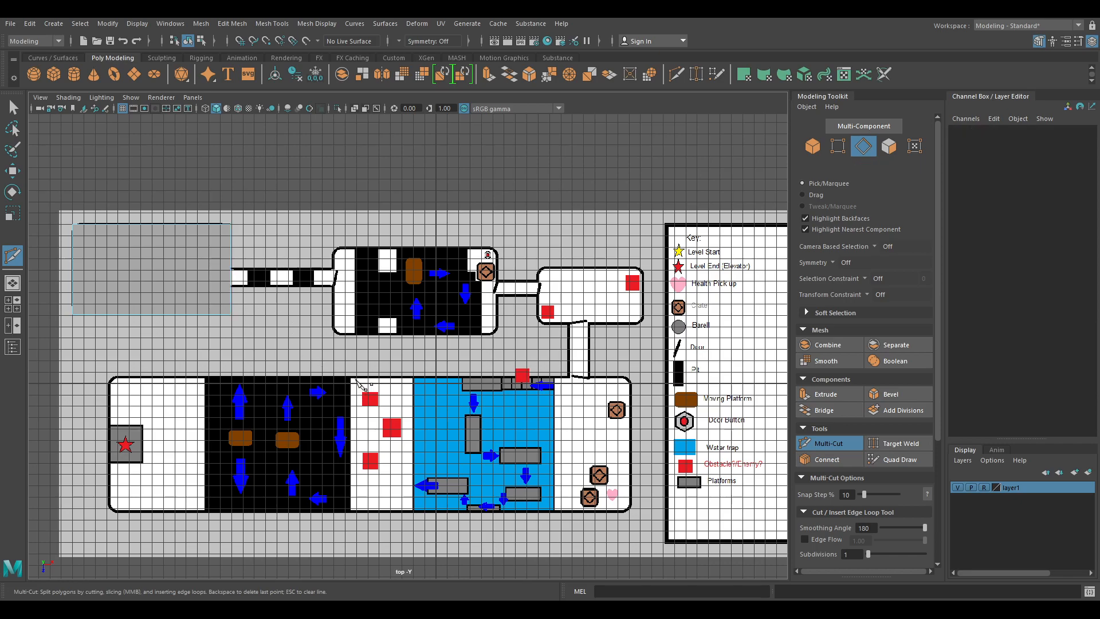
Extrude the edge segment between the two cuts about 9.03 along the corridor to the second room
key(w)
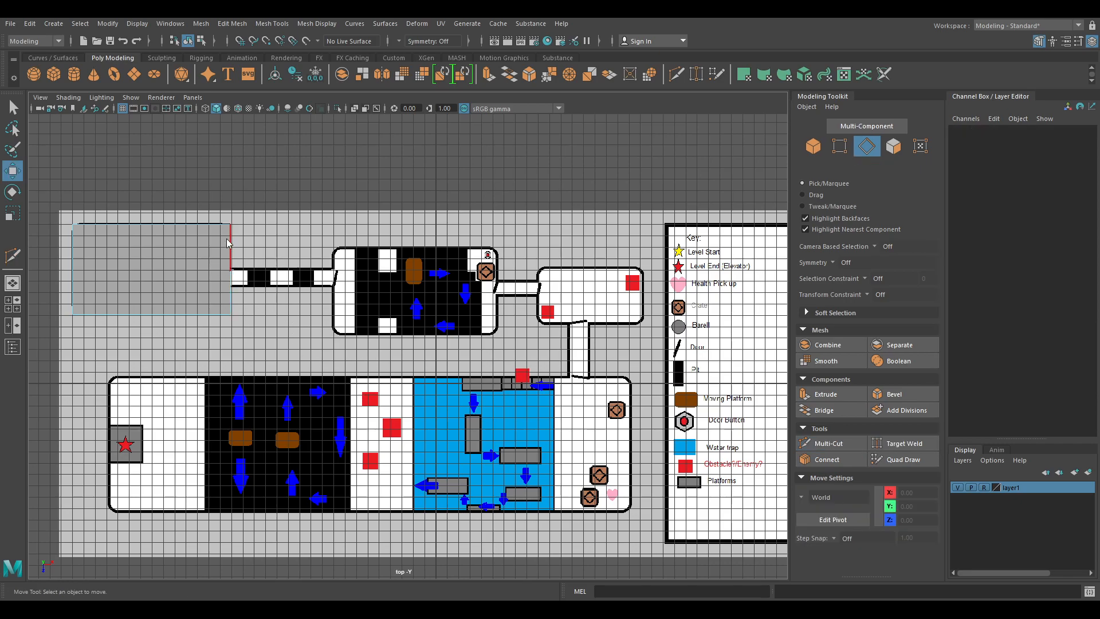
click(230, 269)
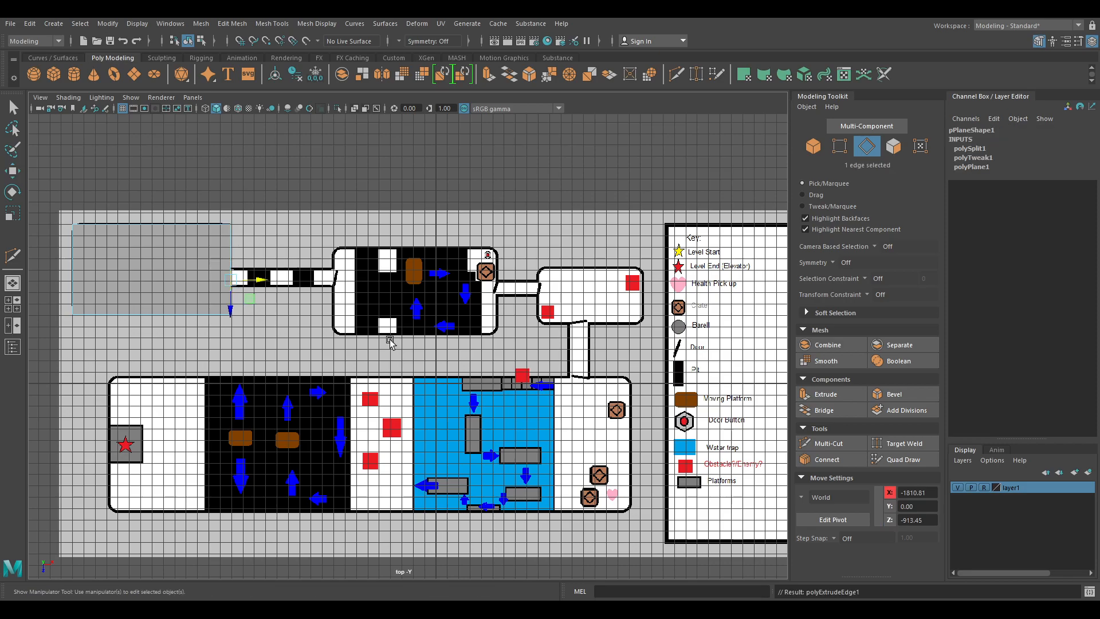
key(ctrl+e)
drag(253, 282, 334, 284)
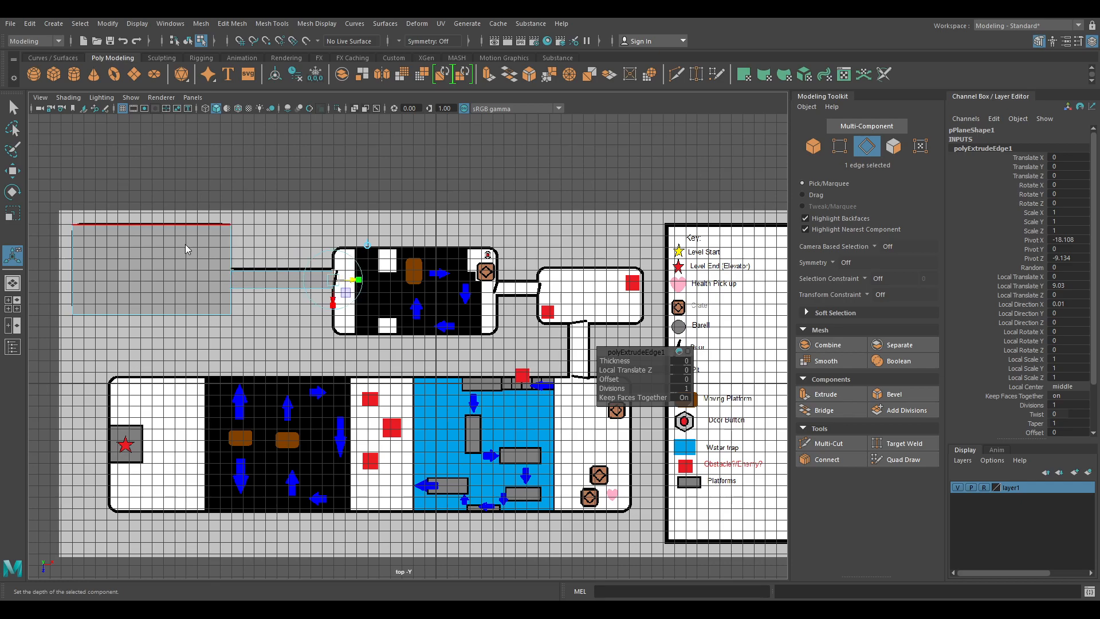
Adjust the corridor strip's upper and lower vertex pairs to the corridor walls on the map, and return to edge selection
key(F9)
drag(223, 262, 354, 288)
key(w)
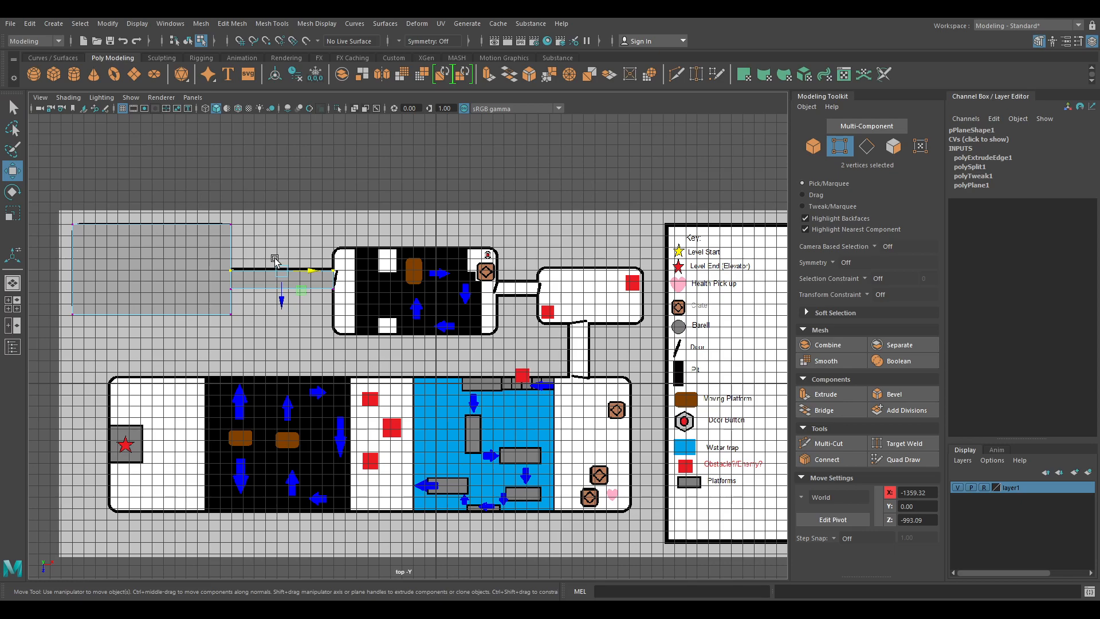
mouse_move(282, 290)
mouse_down()
mouse_move(338, 297)
mouse_move(280, 307)
mouse_up()
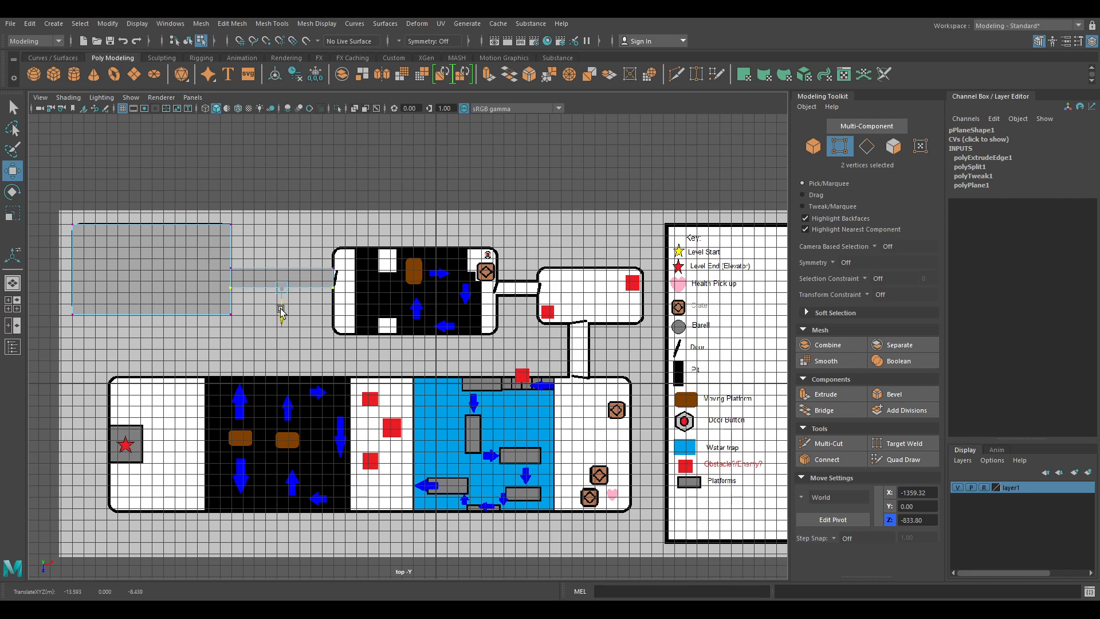
right_drag(308, 253, 310, 239)
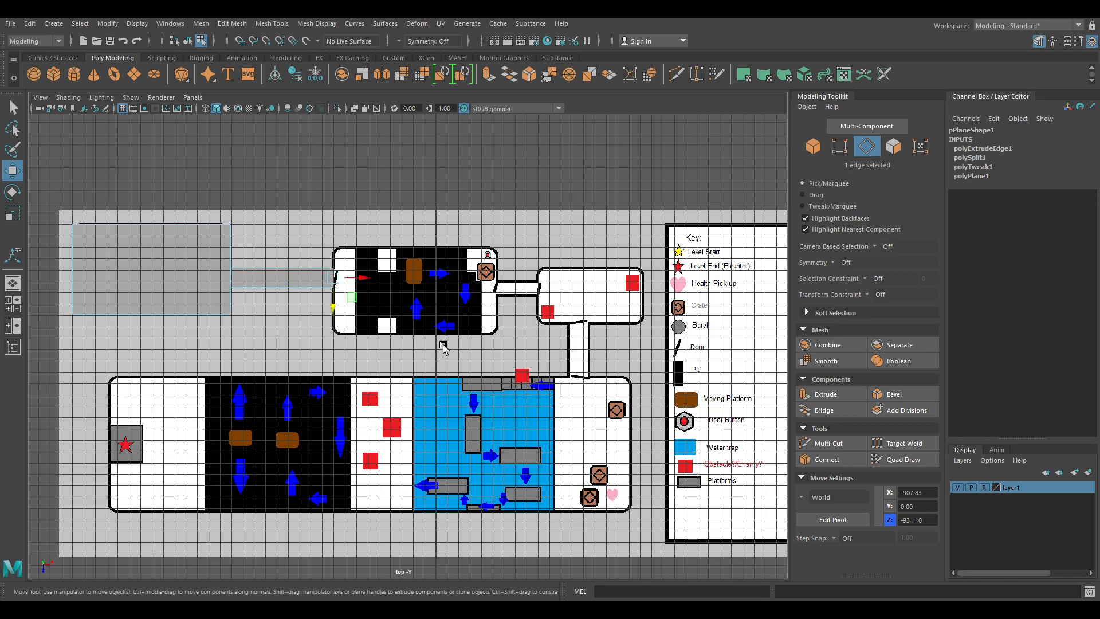
click(446, 303)
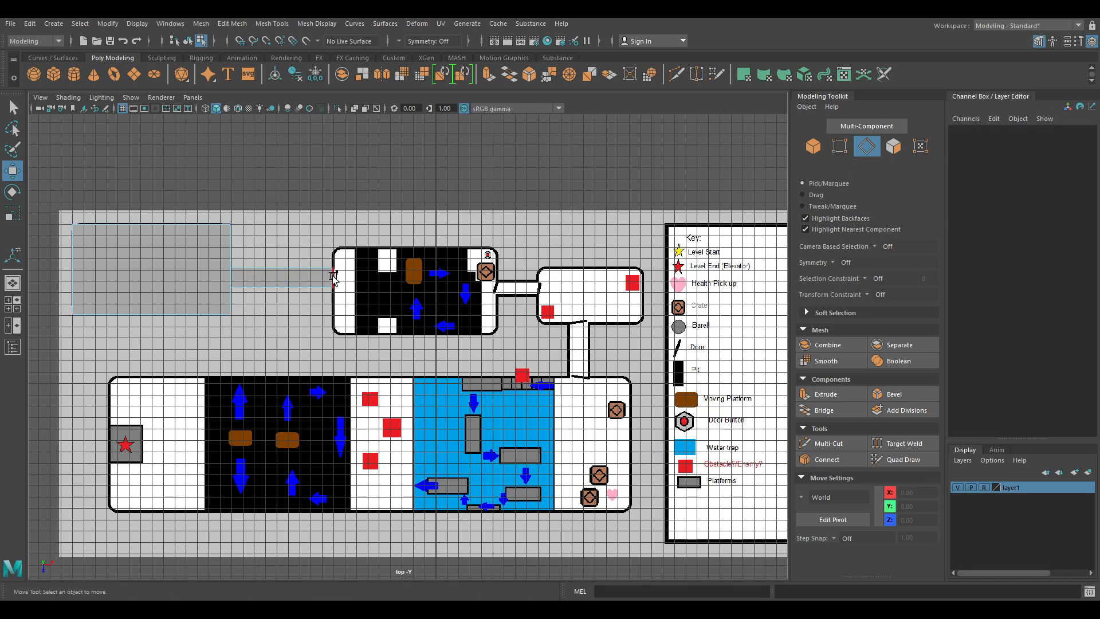
Extrude the corridor strip's end edge about 14.38 across the second room to its far wall
click(333, 277)
key(ctrl+e)
drag(352, 279, 513, 281)
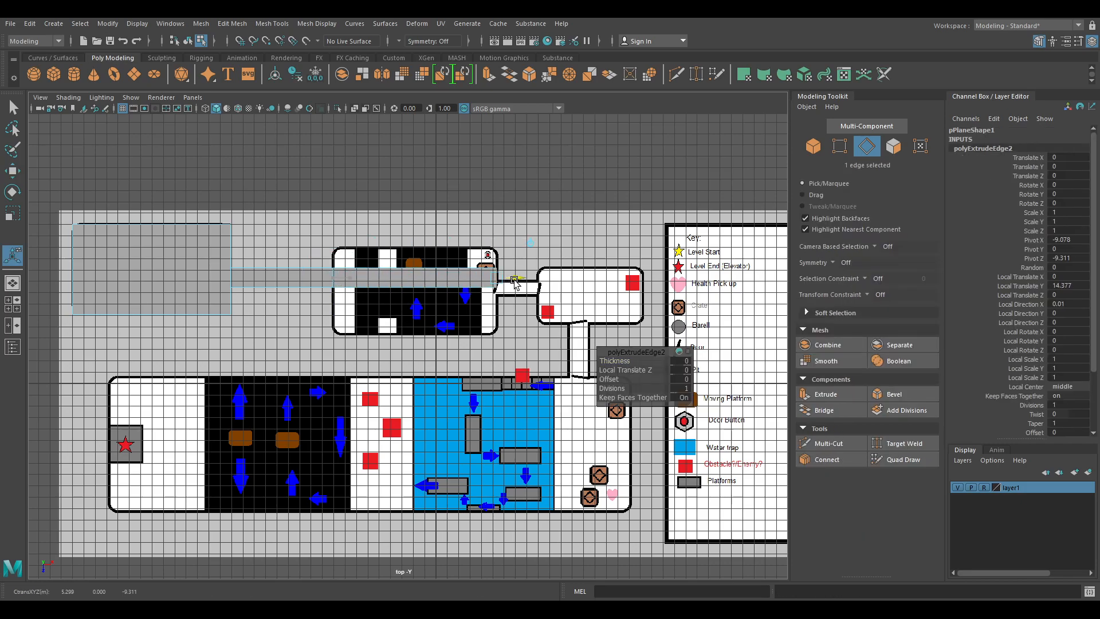
Extrude the second-room strip's upper edge about 1.77 and its lower edge about 4.14 to the room's walls
click(480, 269)
key(ctrl+e)
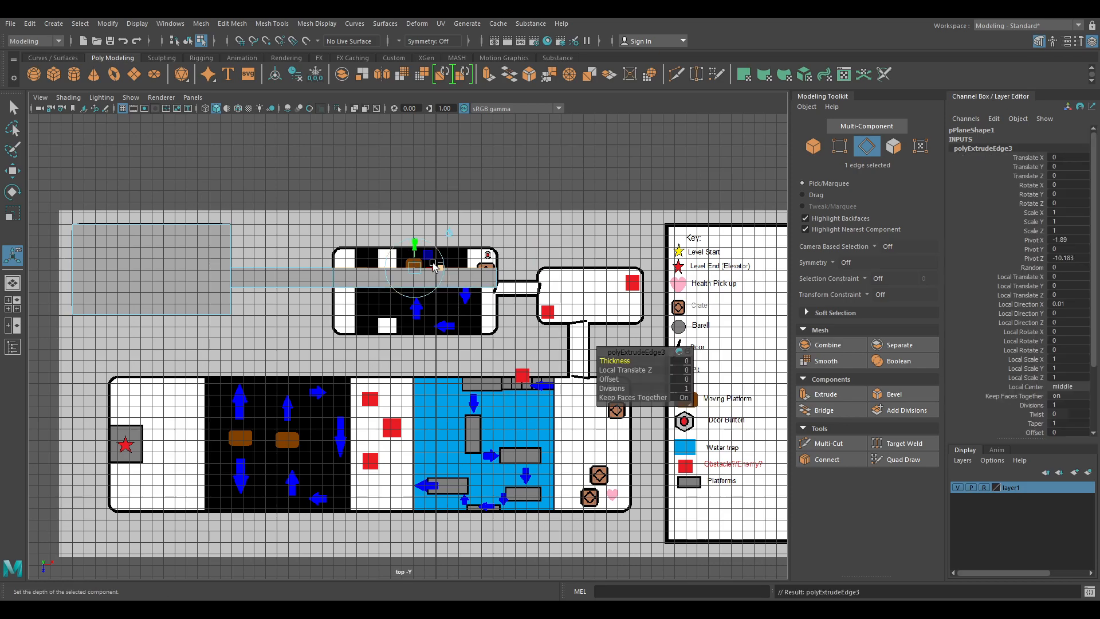
drag(413, 251, 414, 228)
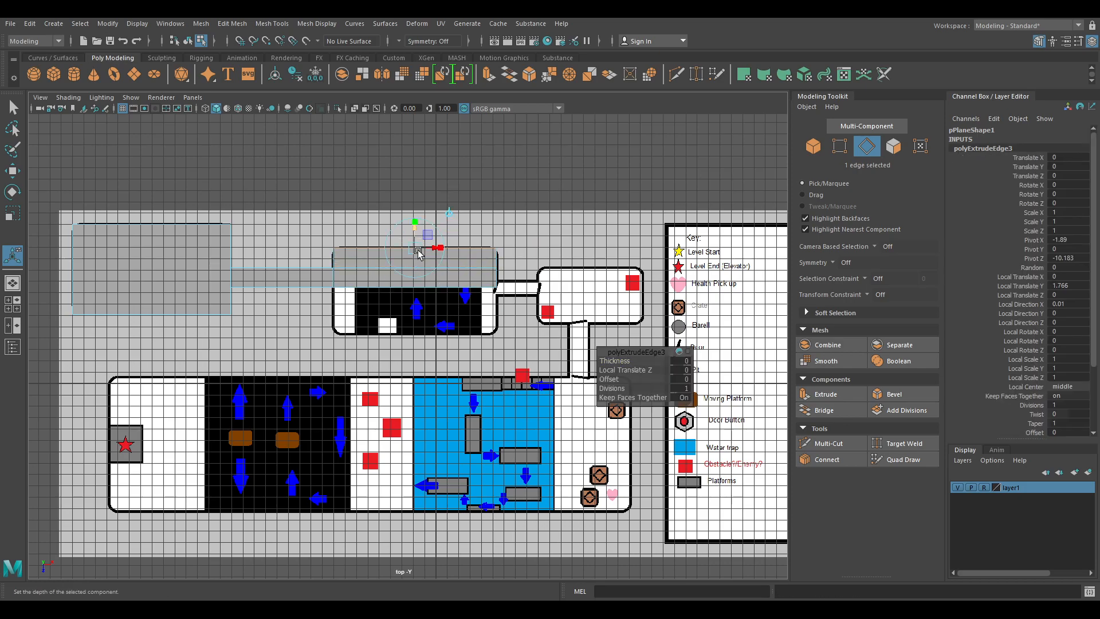
click(433, 306)
key(ctrl+e)
drag(417, 306, 420, 355)
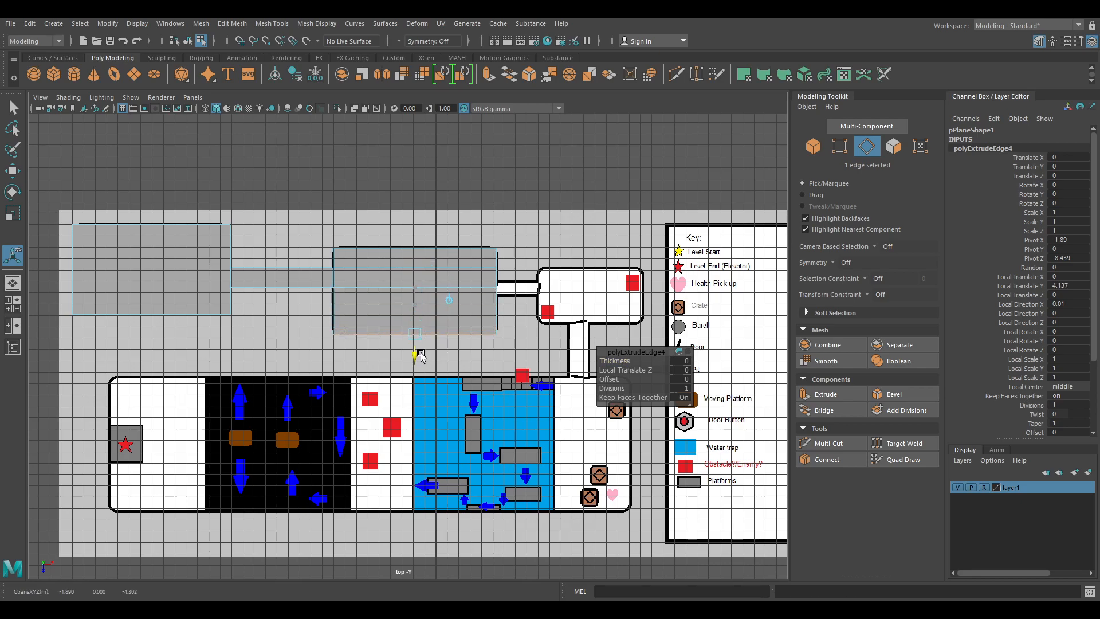
click(523, 319)
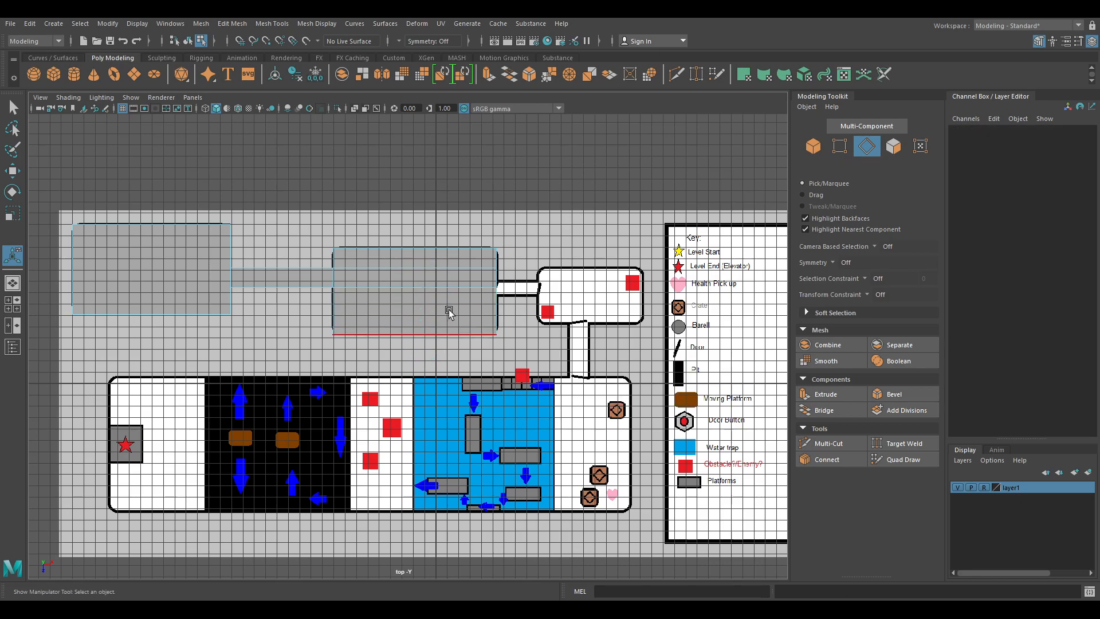
Delete the two lengthwise interior edges across the second room's floor
click(424, 271)
key(Delete)
click(419, 295)
key(Delete)
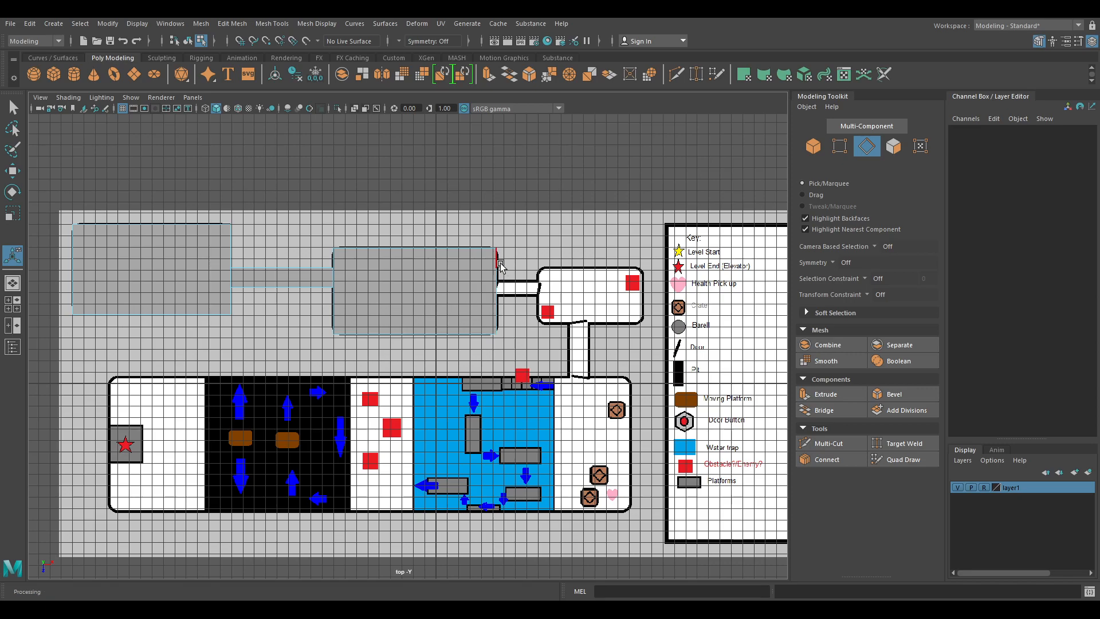
Multi-Cut the second room's far edge at both walls of the corridor leading to the third room
key(q)
key(F9)
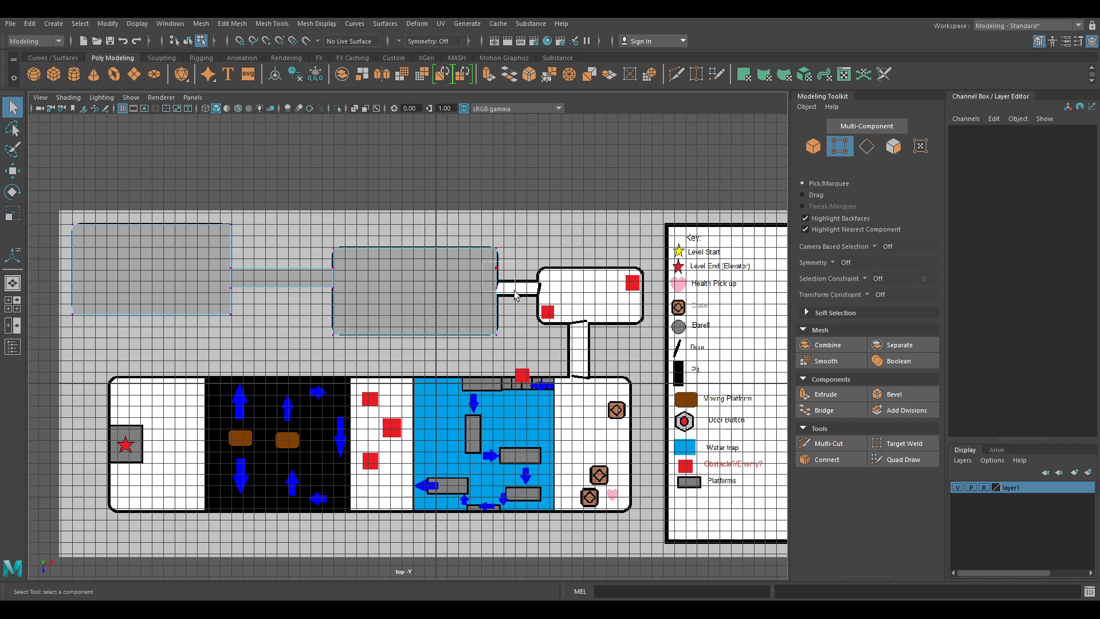
drag(514, 295, 514, 297)
click(517, 340)
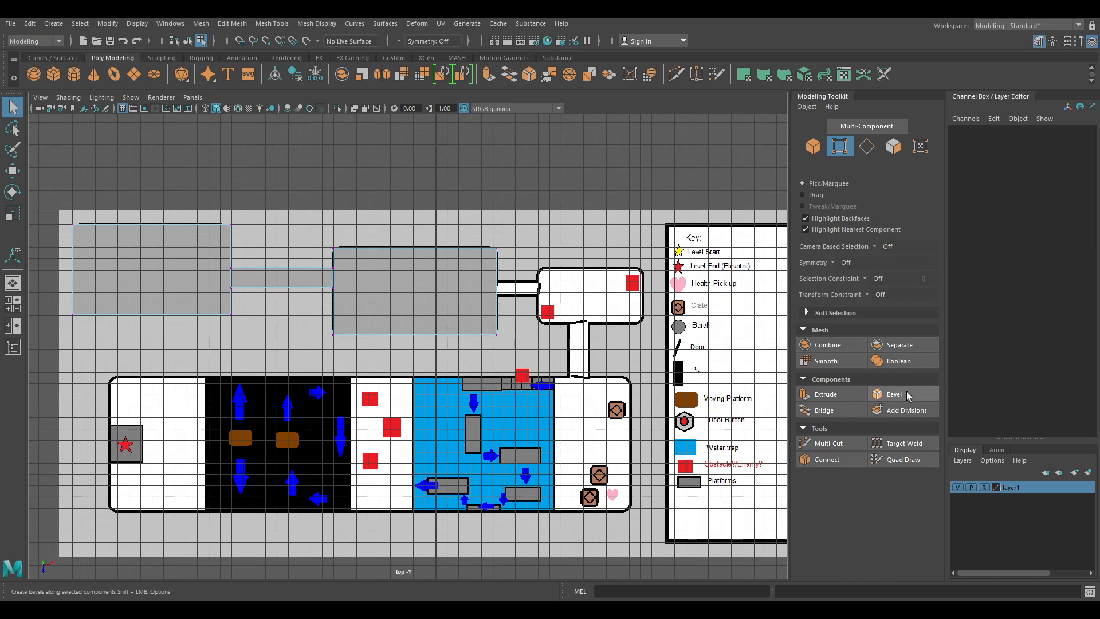
click(830, 443)
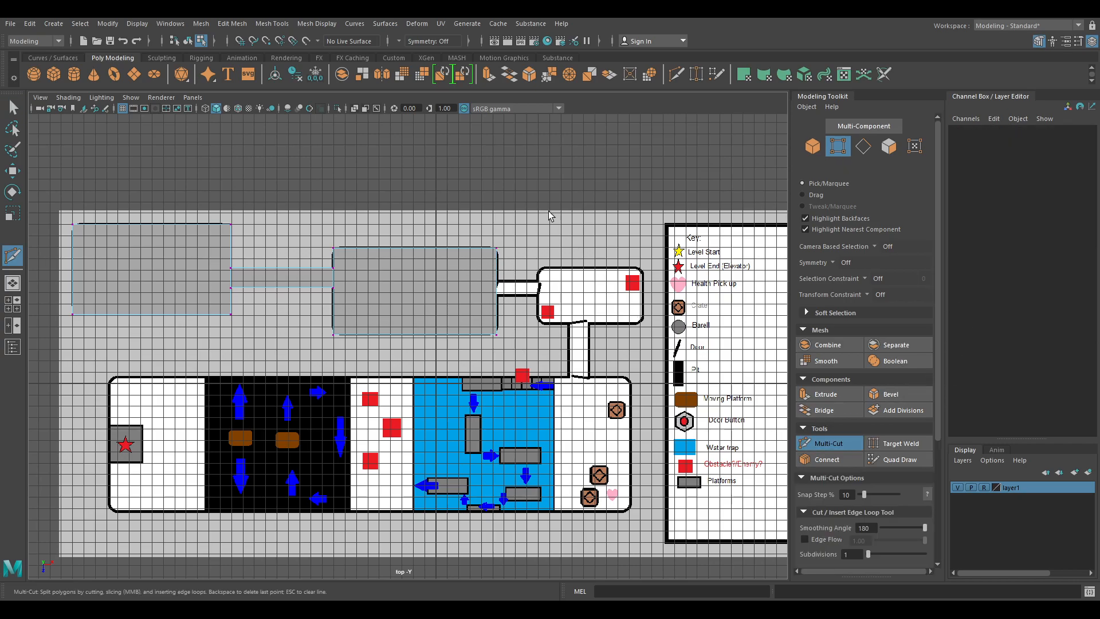
scroll(543, 328, up, 3)
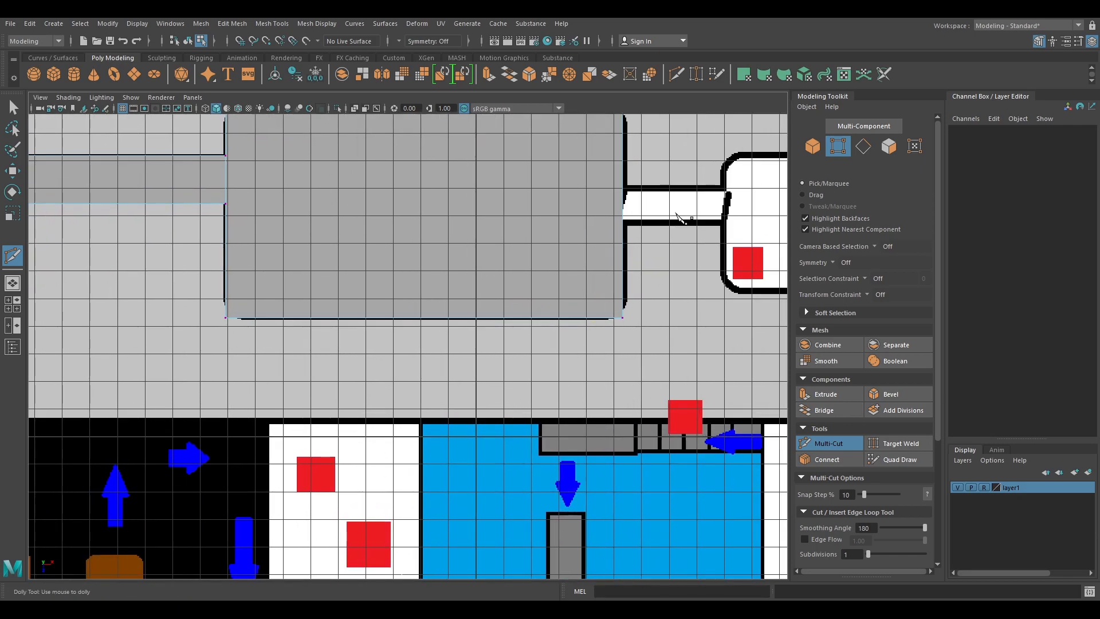
alt+middle_drag(695, 250, 543, 320)
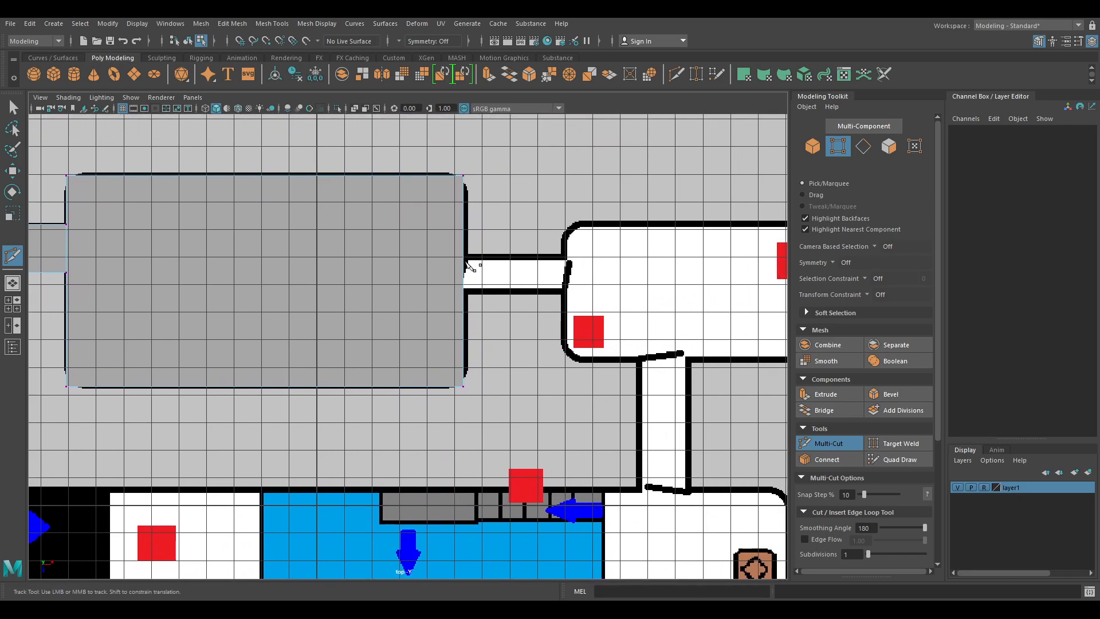
click(463, 255)
click(463, 293)
key(w)
key(e)
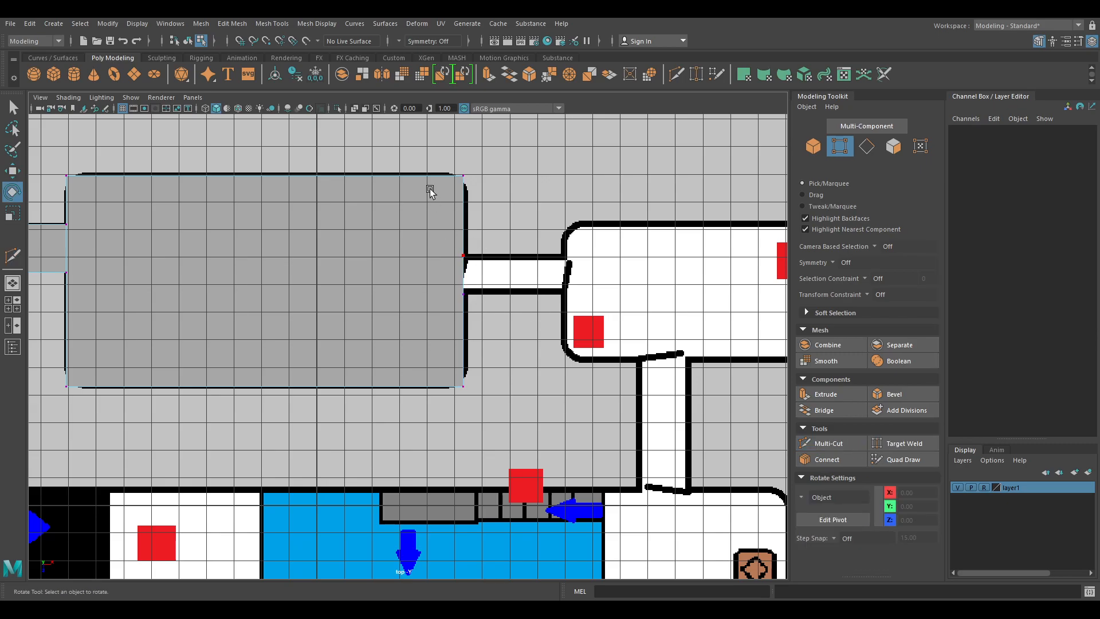
Extrude the edge between the cuts about 3.7 to the third room and again about 9.4 across it
click(463, 271)
key(ctrl+e)
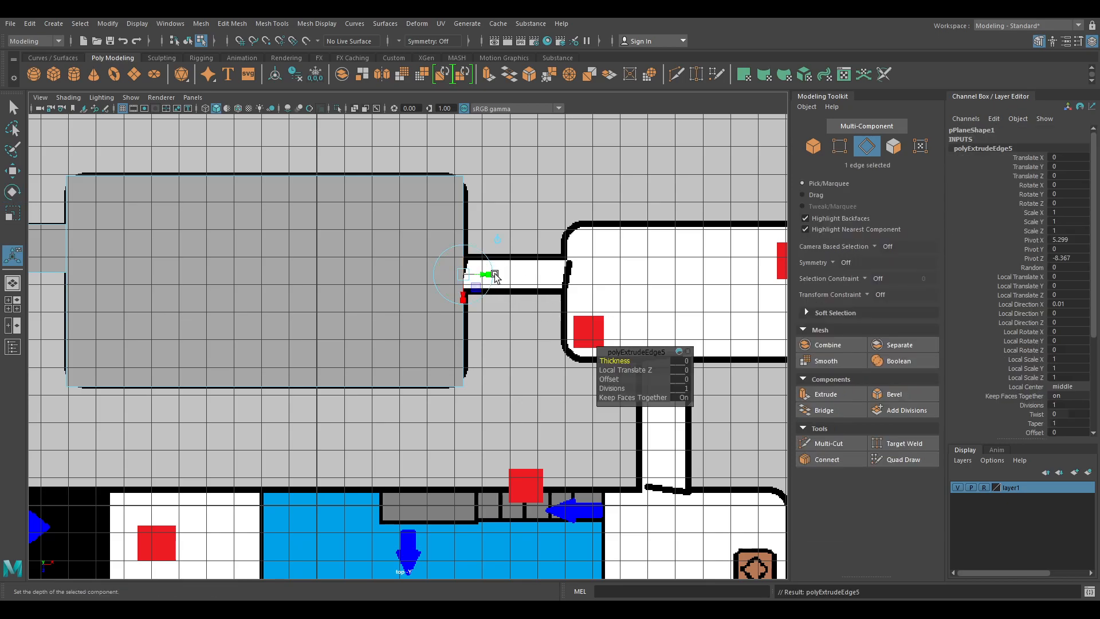
drag(484, 275, 565, 276)
alt+middle_drag(691, 261, 449, 282)
key(ctrl+e)
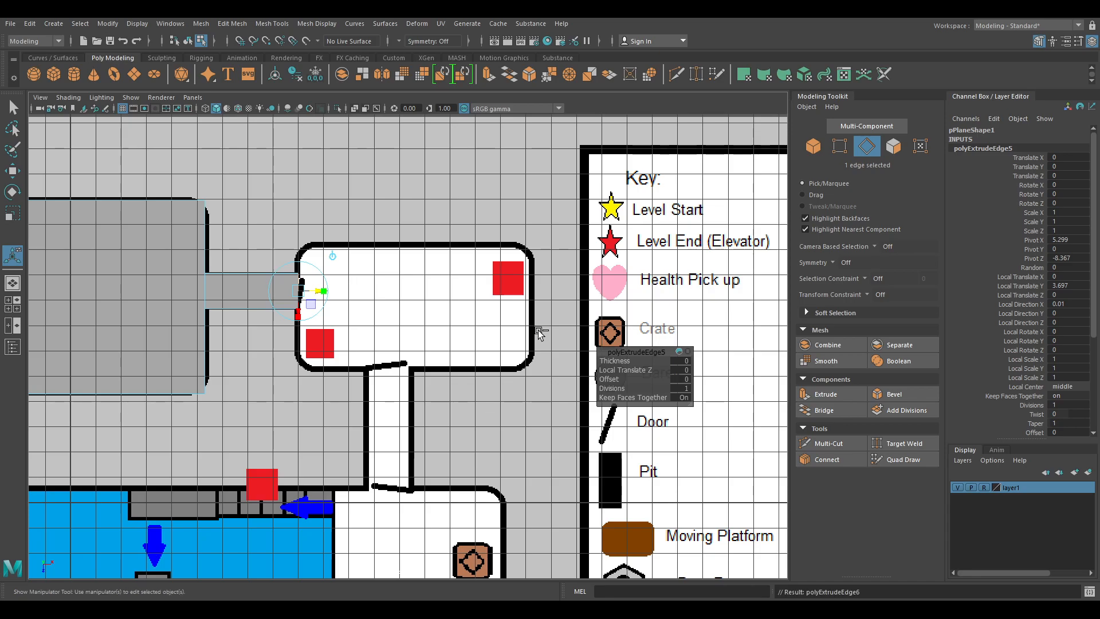
drag(318, 293, 555, 288)
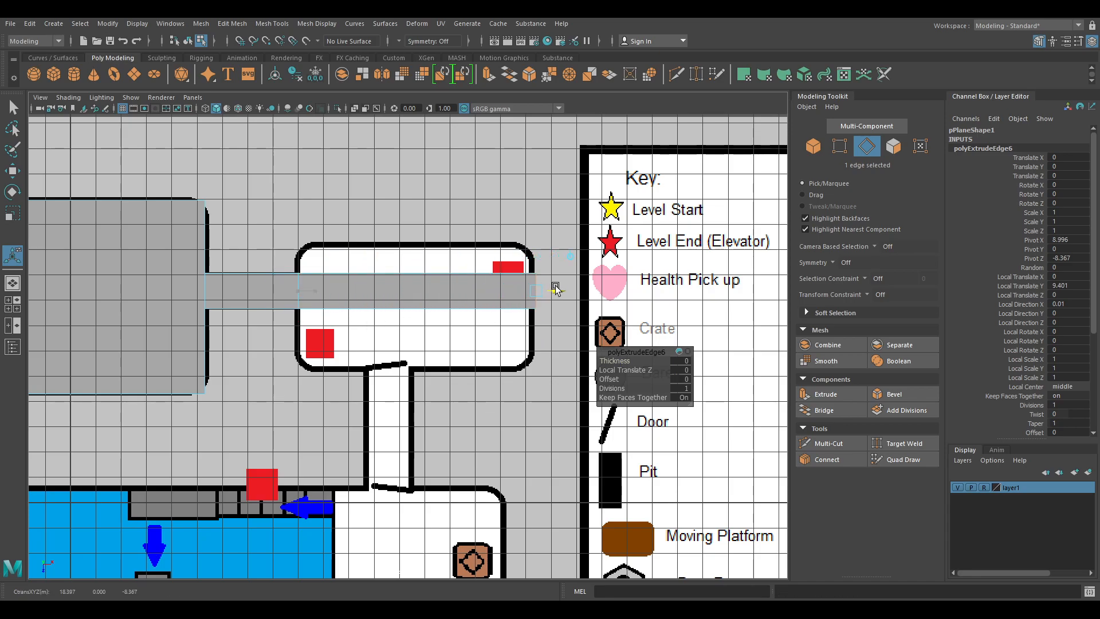
Extrude the third-room strip's upper edge about 1.25 and its lower edge about 2.42 to the room's walls
click(439, 273)
key(ctrl+e)
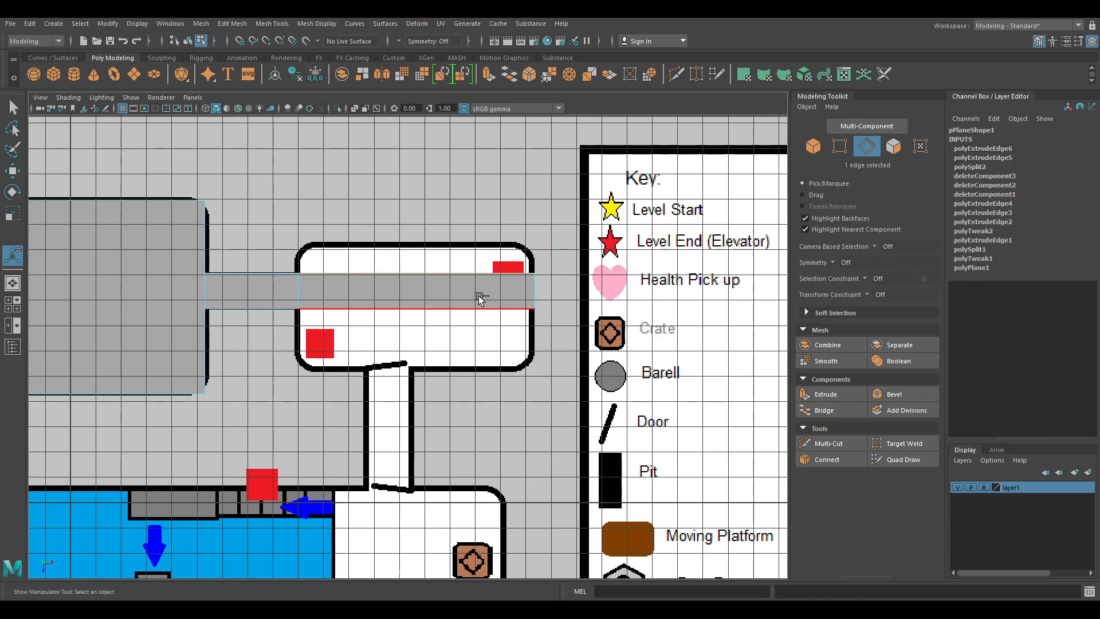
drag(416, 252, 418, 226)
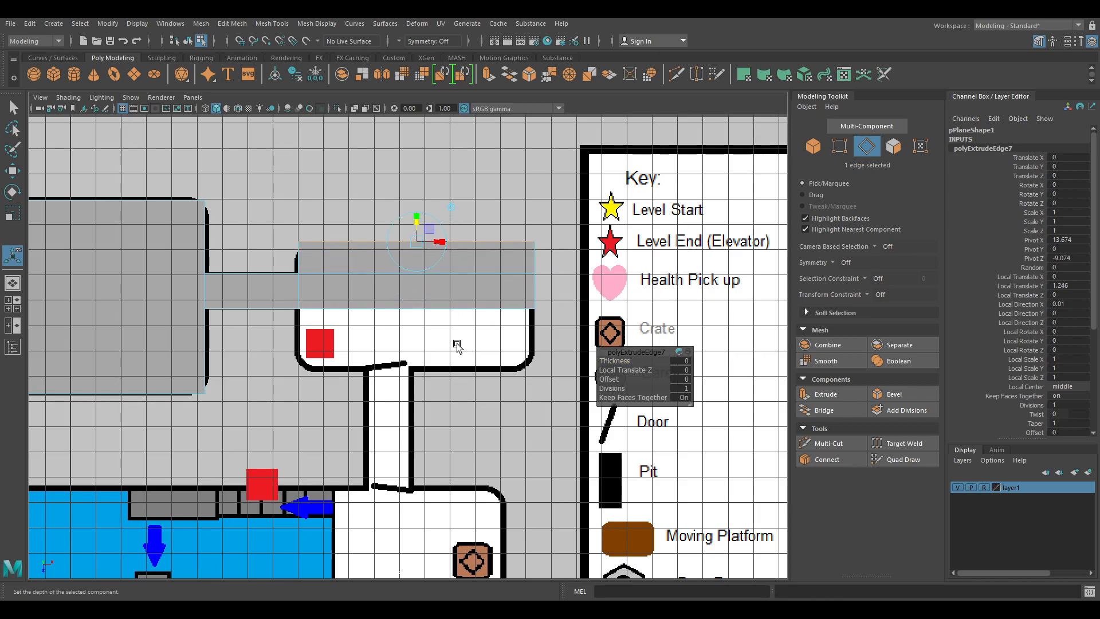
click(396, 308)
key(ctrl+e)
drag(418, 331, 419, 389)
alt+middle_drag(256, 351, 539, 356)
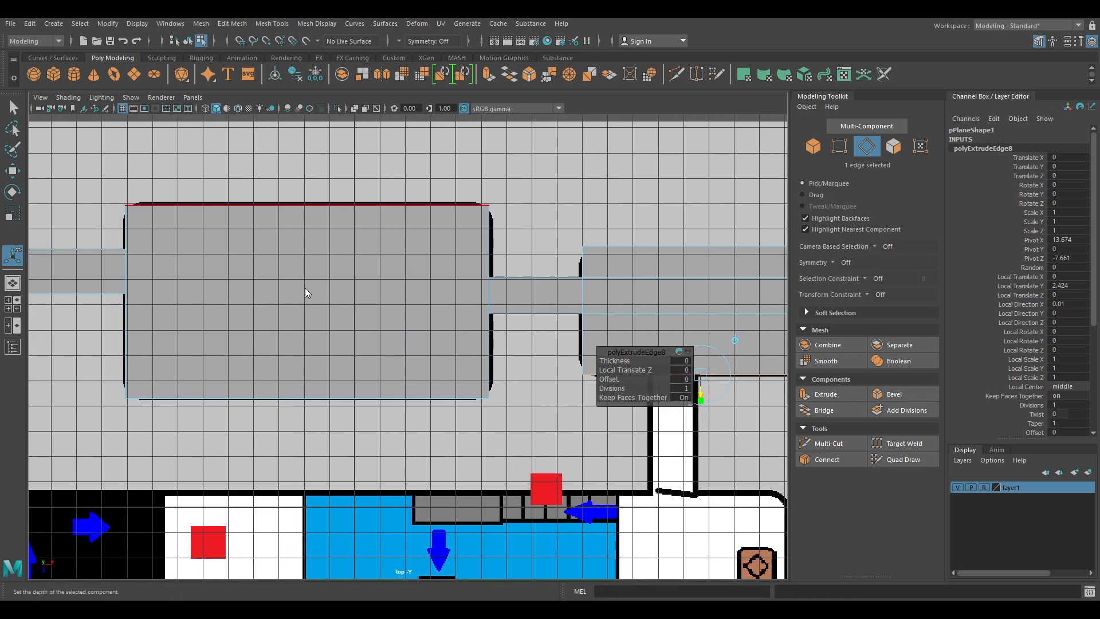
Select the second room's floor face and triangulate it
right_drag(304, 287, 390, 366)
click(304, 329)
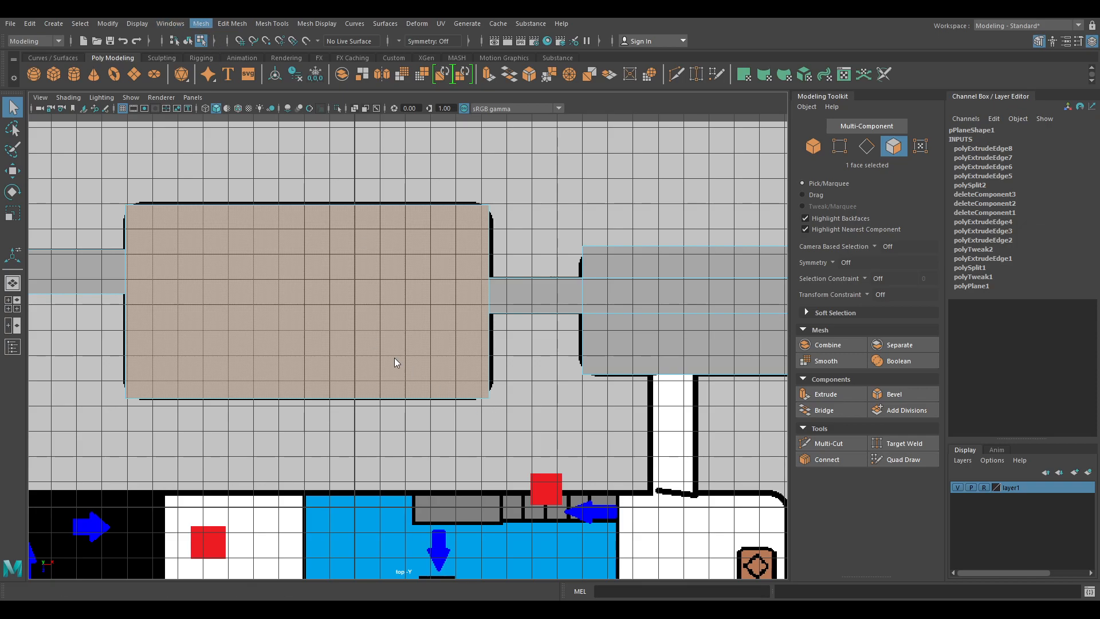
shift+right_drag(232, 173, 238, 167)
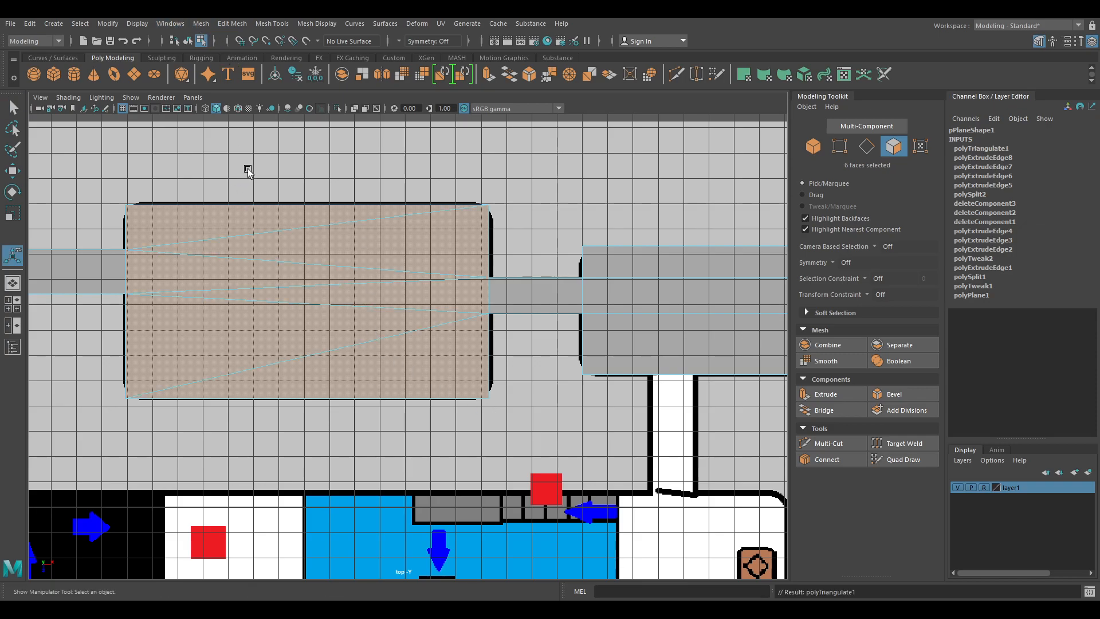
Select the whole floor mesh, raise it about 1.05 above the map in the perspective view, and deselect it
key(q)
key(F8)
click(531, 191)
click(368, 272)
key(space)
key(space)
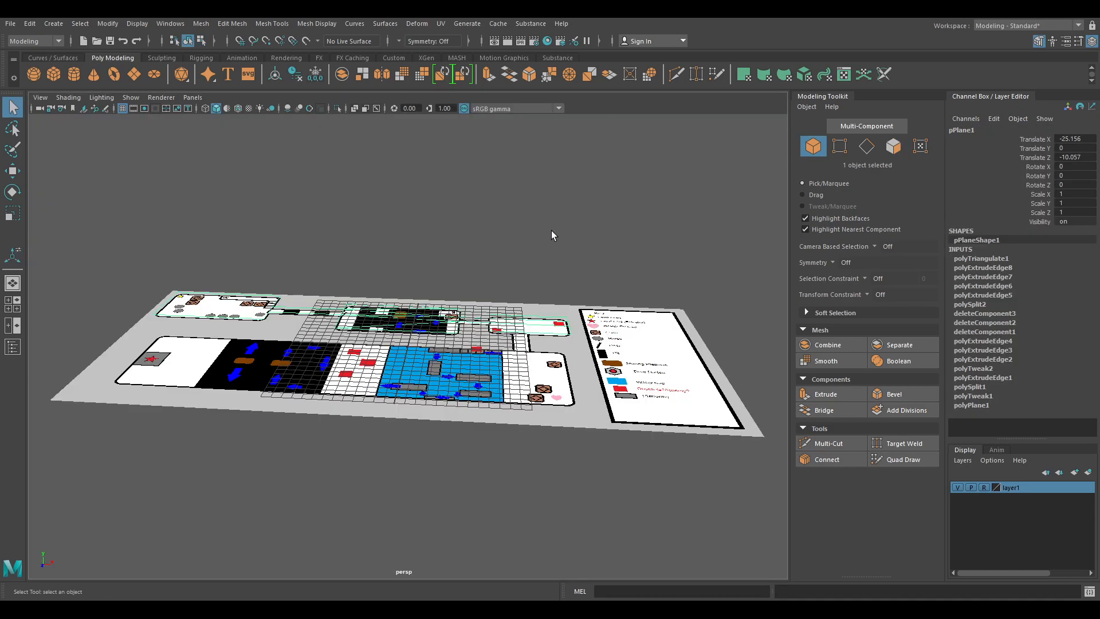
key(w)
drag(224, 277, 227, 271)
scroll(419, 319, up, 3)
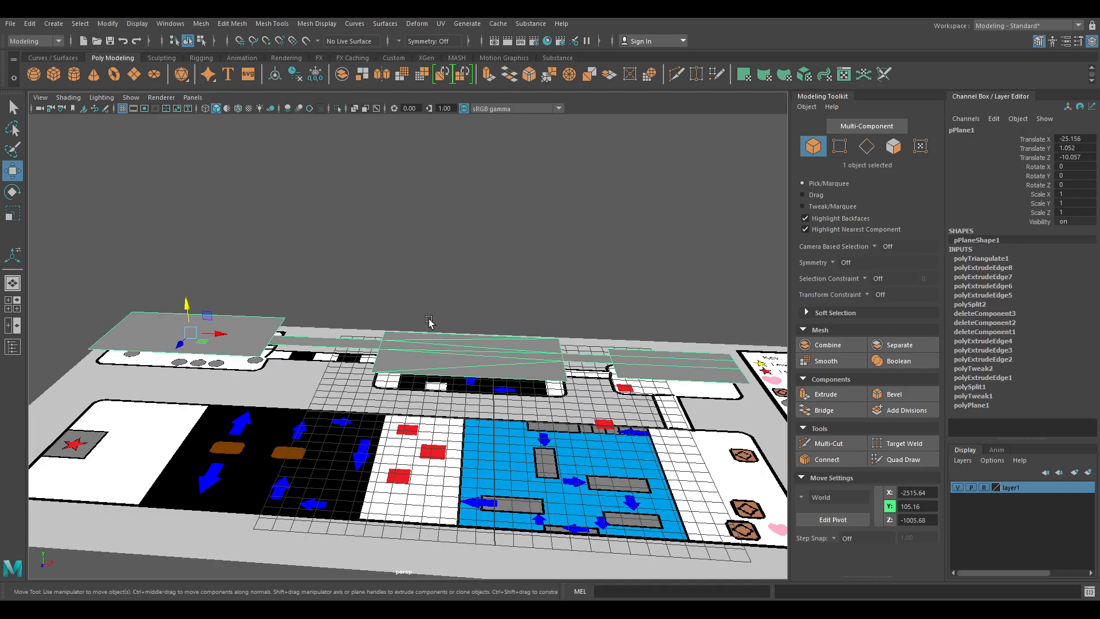
alt+drag(566, 313, 504, 338)
alt+right_drag(504, 338, 376, 318)
alt+drag(377, 318, 419, 314)
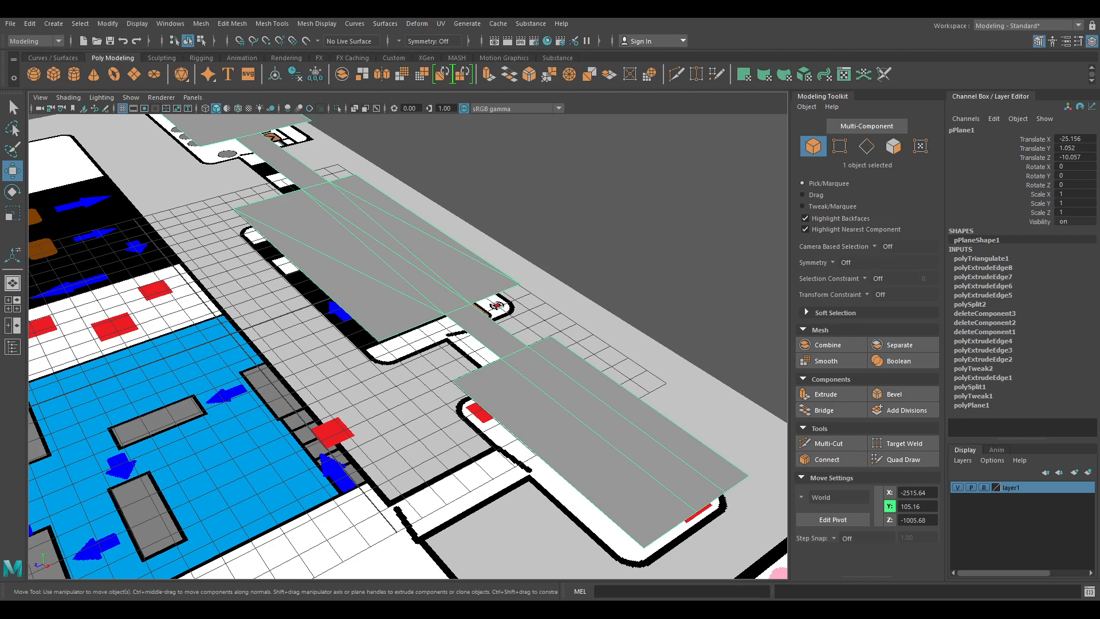
click(375, 420)
Return to the top view and Multi-Cut the third room's lower edge at both walls of the vertical corridor
key(space)
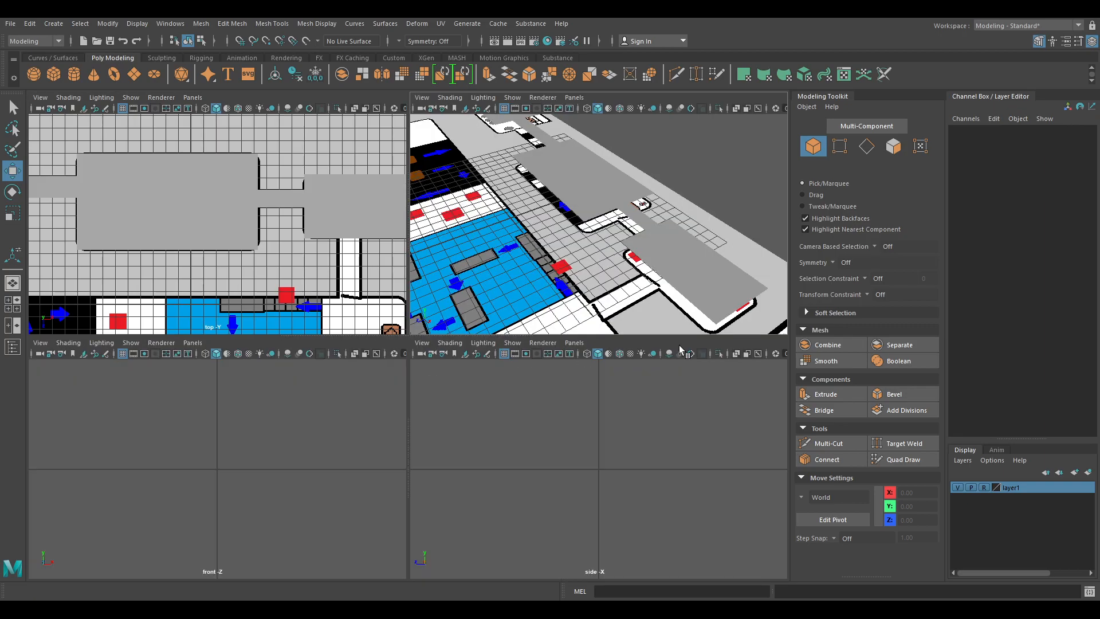
key(space)
alt+middle_drag(317, 241, 196, 197)
click(377, 225)
alt+middle_drag(403, 281, 399, 250)
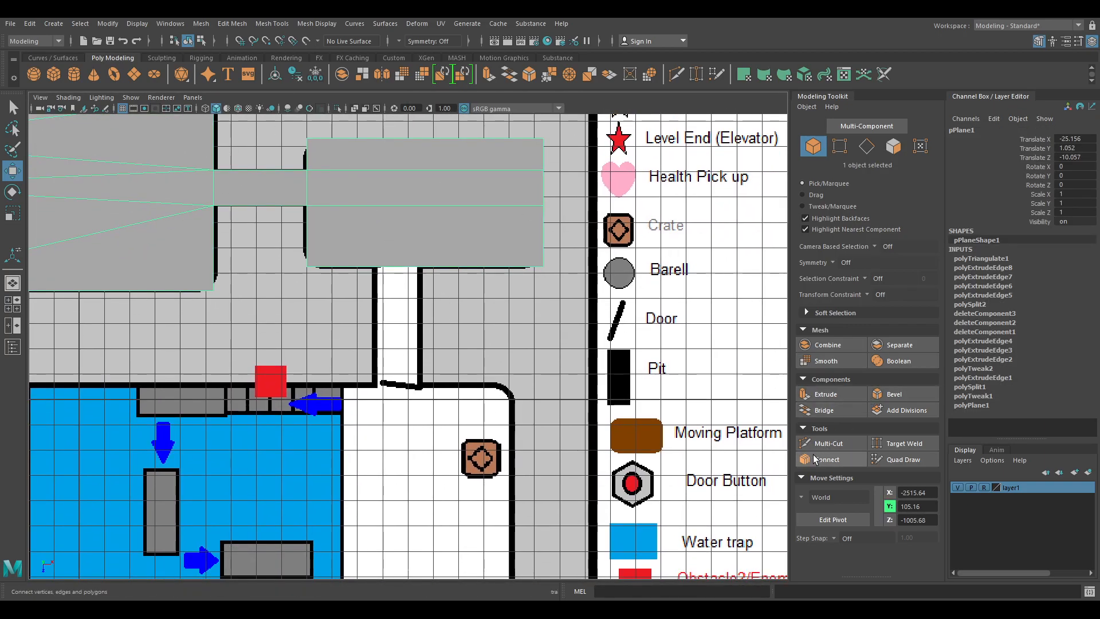
click(828, 442)
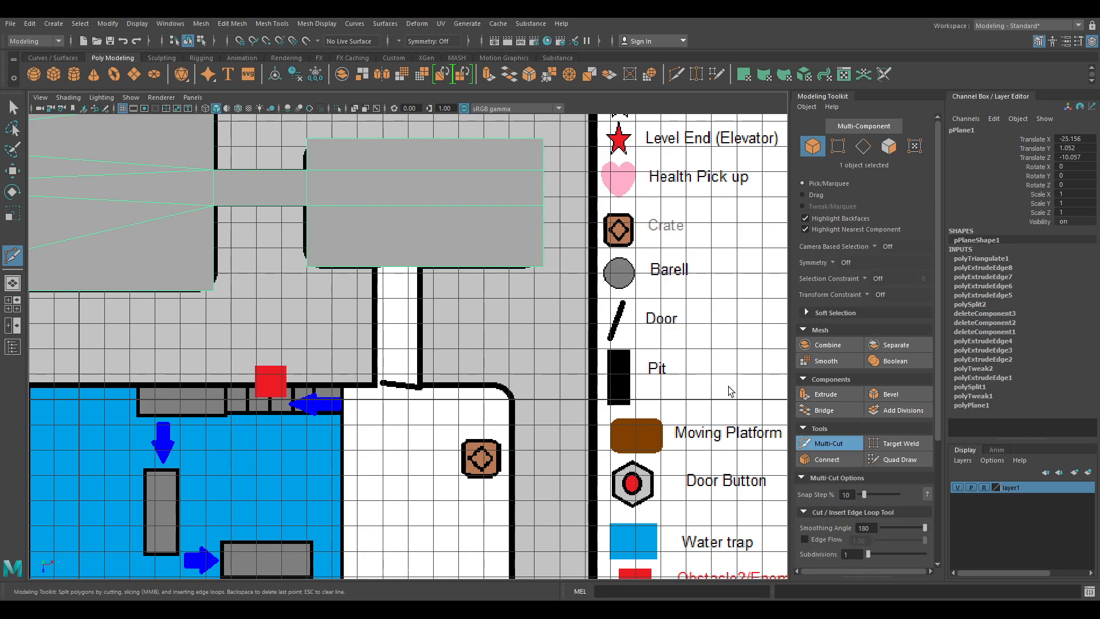
click(374, 268)
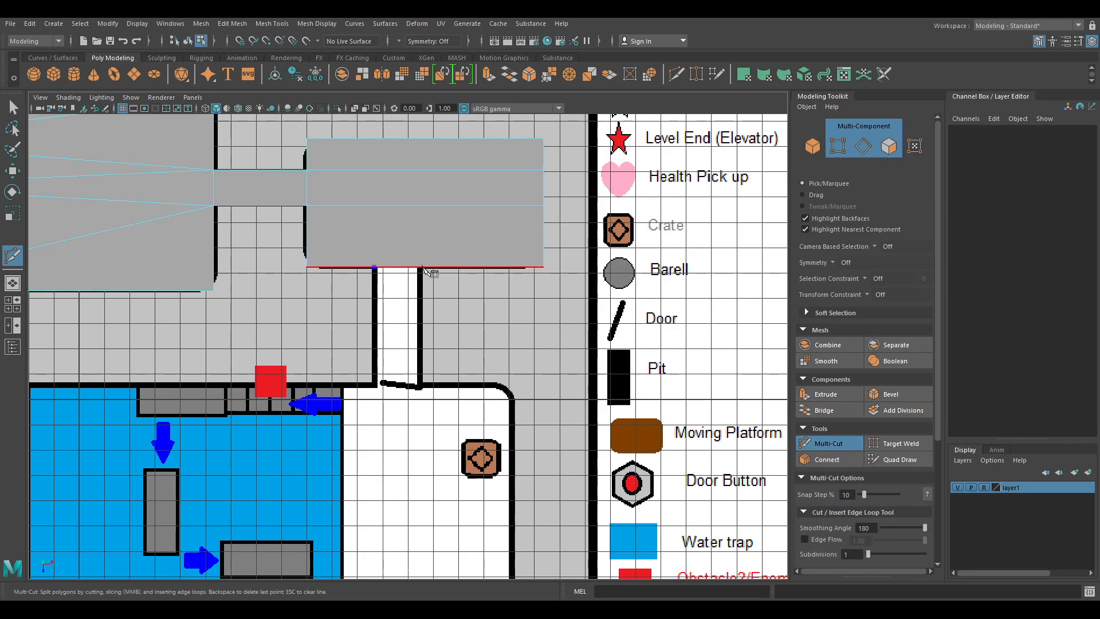
click(423, 267)
key(w)
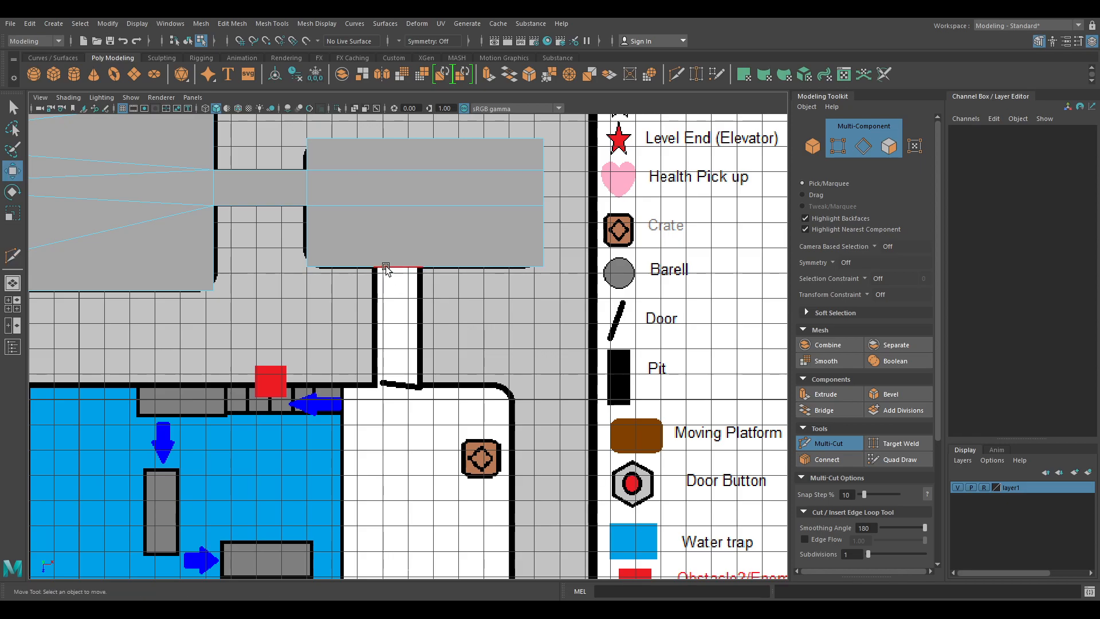
Extrude the edge between the cuts about 4.73 down the vertical corridor to the large lower room
click(396, 267)
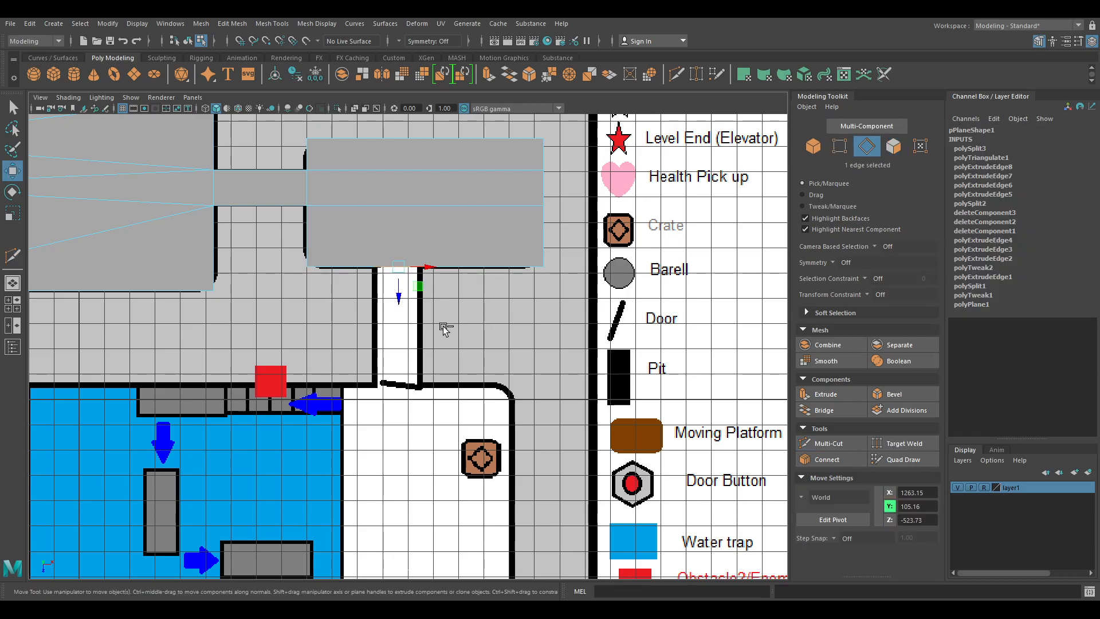
key(ctrl+e)
drag(402, 286, 402, 407)
scroll(403, 407, down, 5)
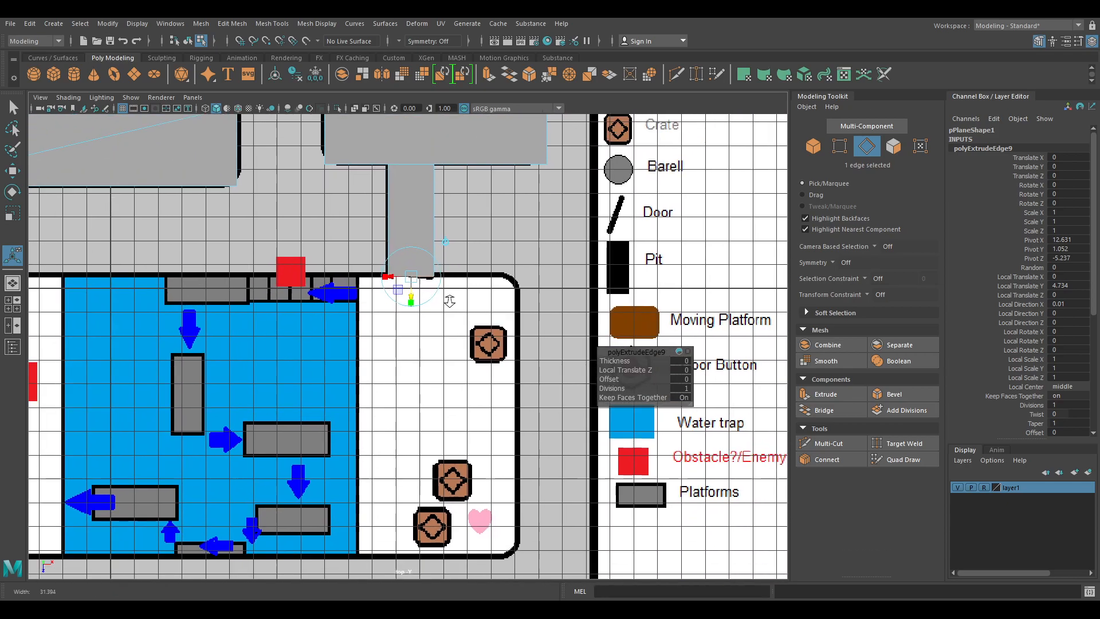
Extrude the corridor's end edge across the large room, and the new strip's outer side edge about 3.5 to the end wall
key(ctrl+e)
drag(411, 302, 410, 566)
click(432, 394)
key(ctrl+e)
drag(454, 414, 531, 418)
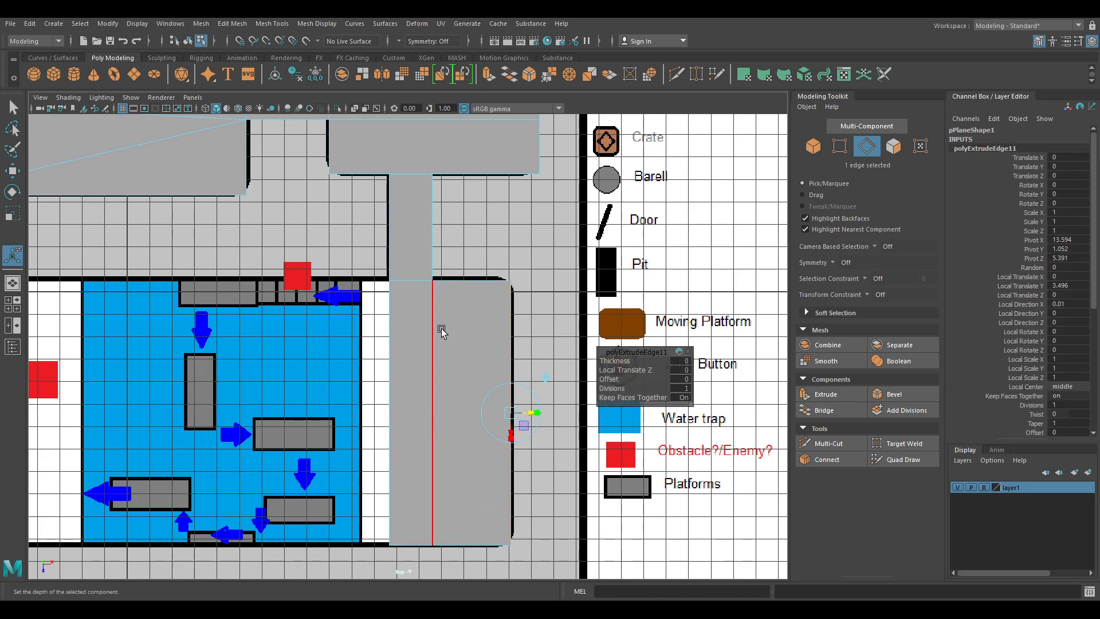
Extrude the large lower room's inner floor edge about 1.26 to the near border of the water trap
alt+middle_drag(303, 380, 448, 357)
scroll(448, 356, down, 2)
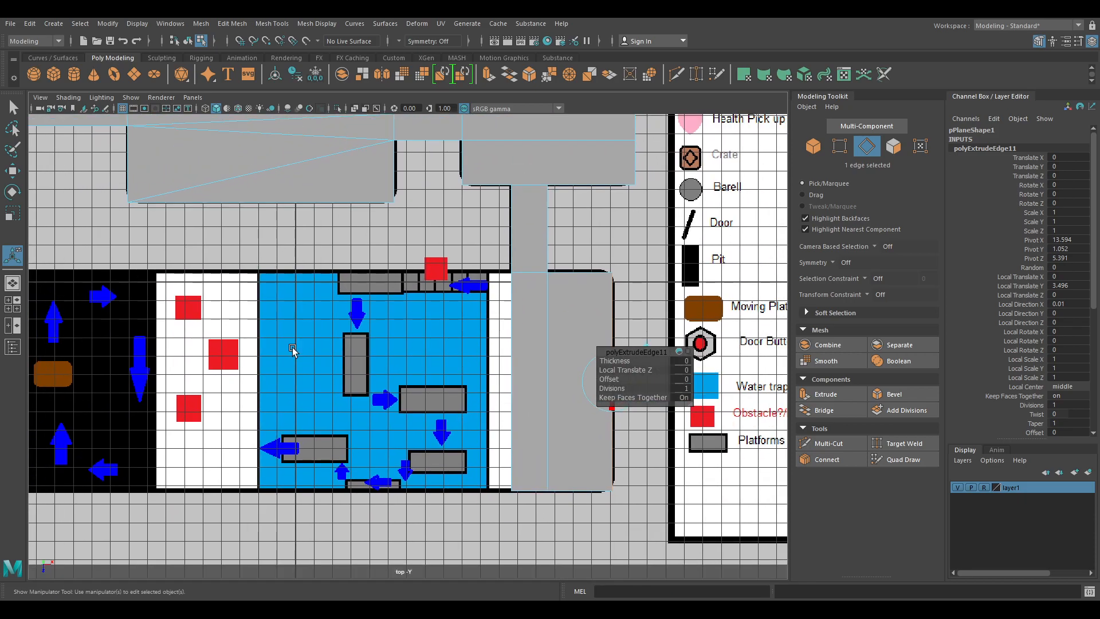
alt+middle_drag(297, 346, 605, 356)
alt+middle_drag(635, 317, 298, 273)
click(480, 312)
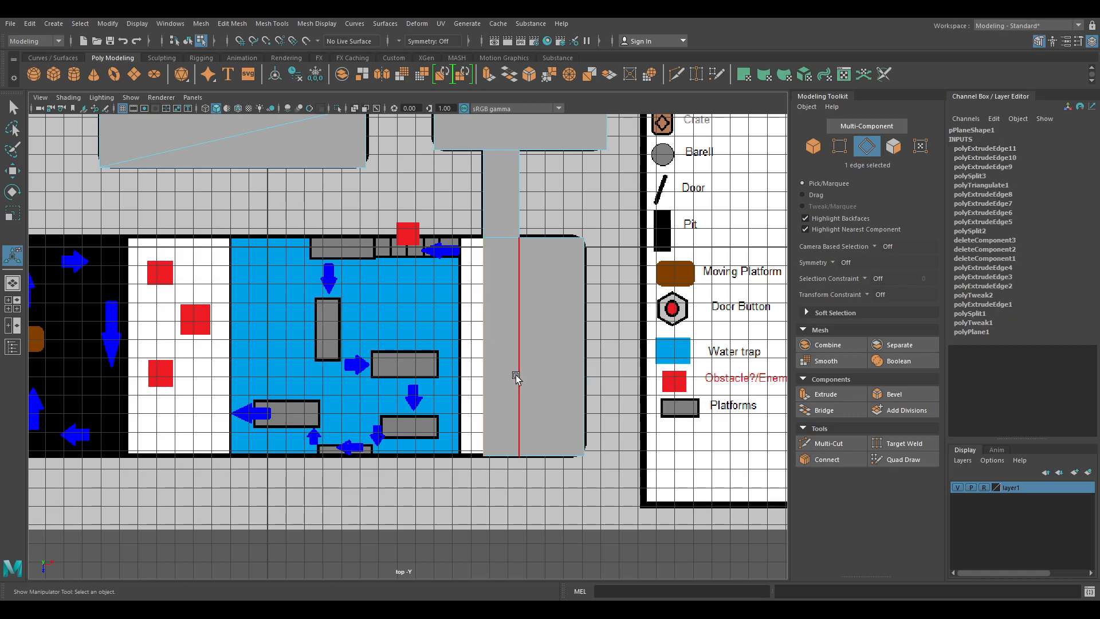
key(ctrl+e)
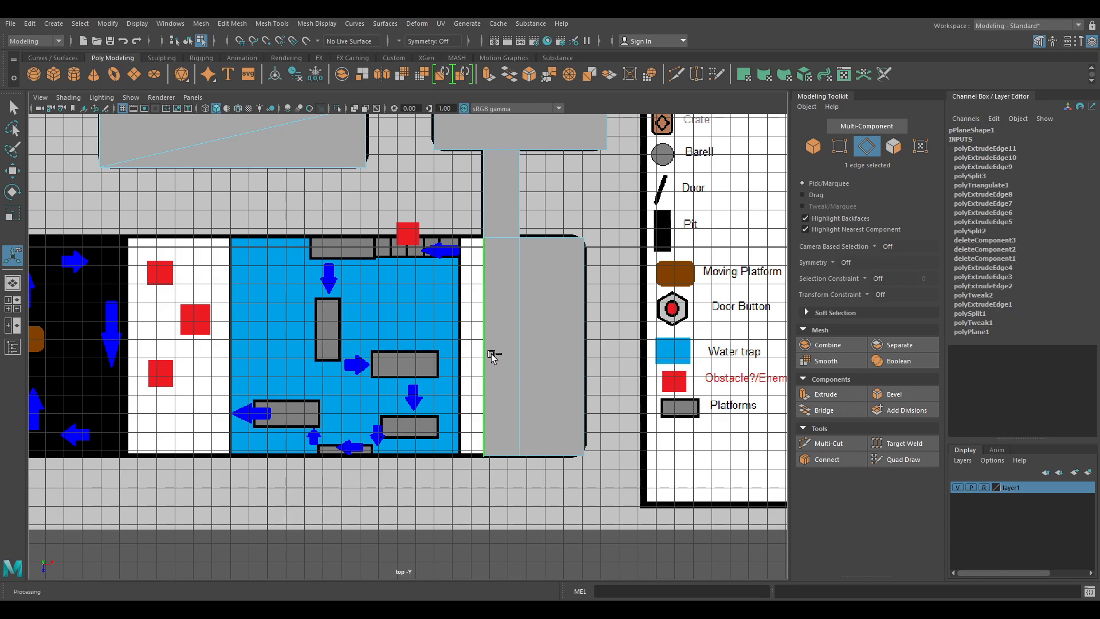
key(ctrl+e)
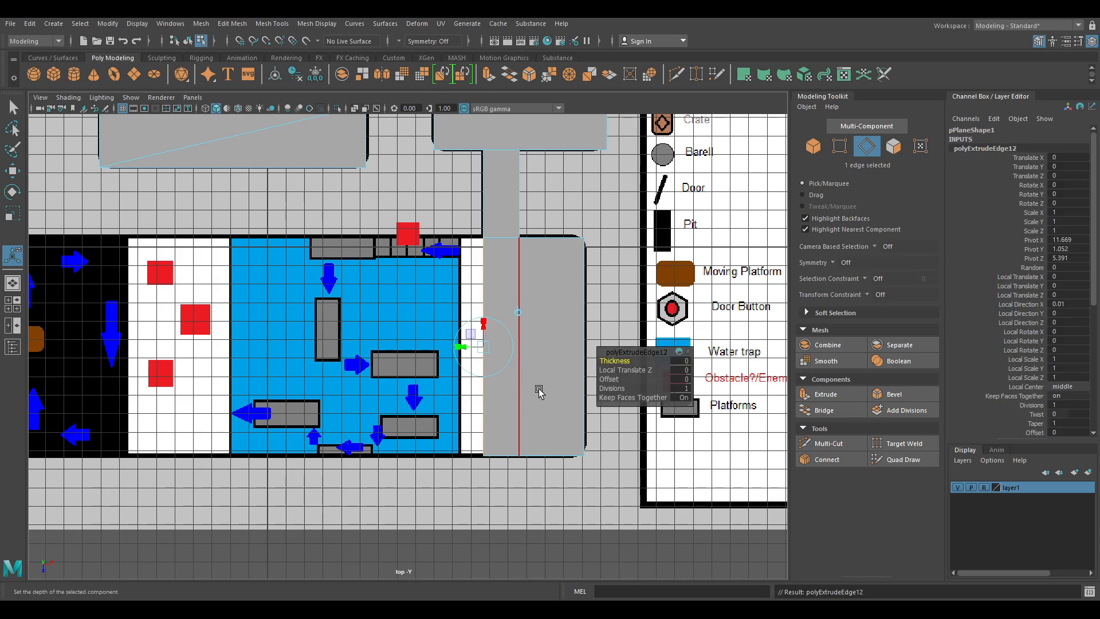
scroll(545, 380, down, 3)
alt+middle_drag(379, 348, 391, 393)
scroll(442, 393, down, 3)
scroll(503, 403, up, 1)
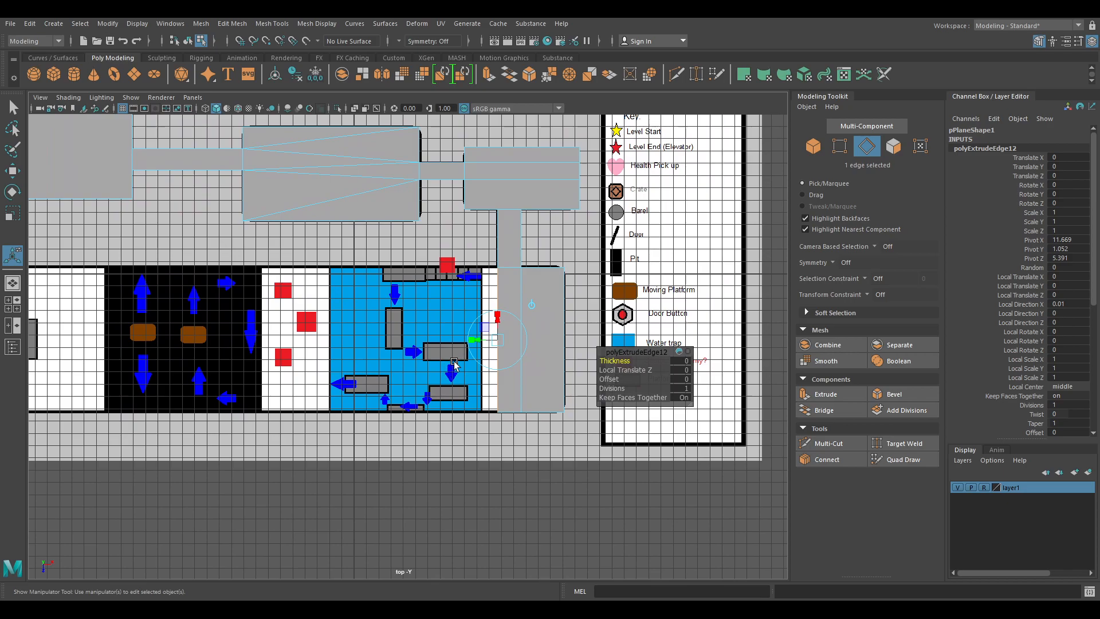
drag(478, 341, 461, 342)
click(687, 491)
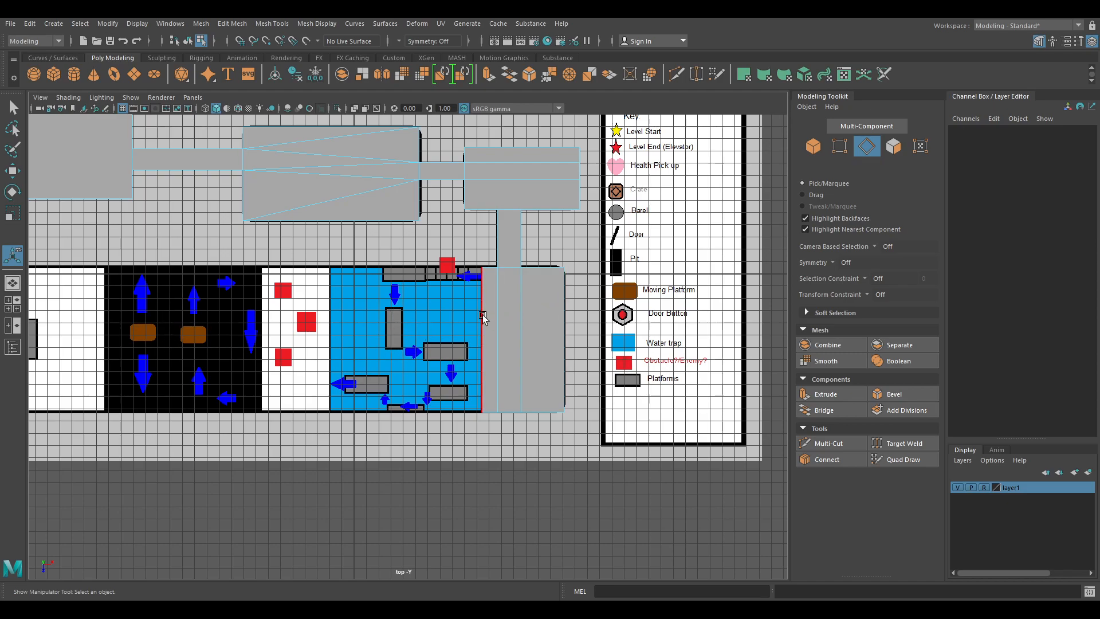
Extrude the new floor edge across the water trap to its far border at about X -200.96
click(509, 358)
key(ctrl+e)
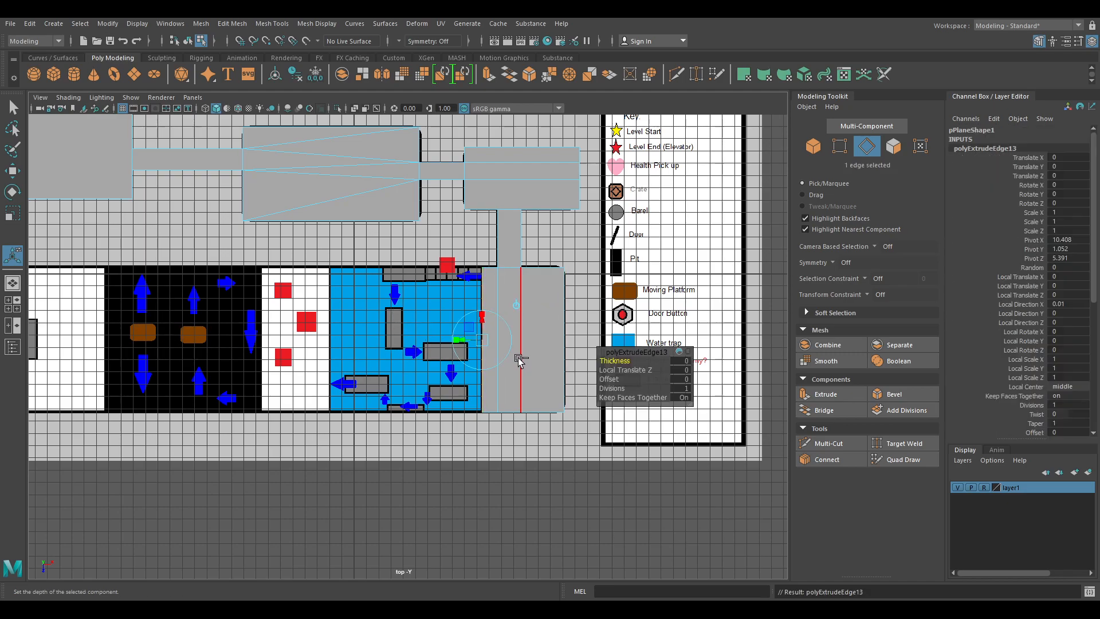
key(w)
drag(511, 339, 360, 340)
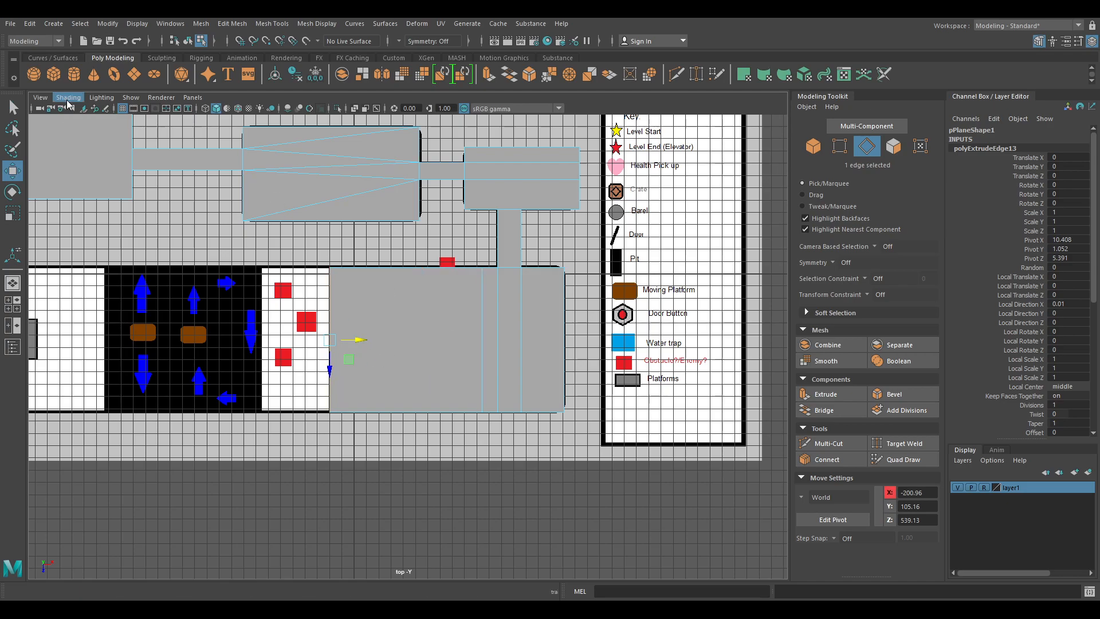
Turn on X-Ray shading in the top view so the map shows through the floor, and clear the edge selection
key(6)
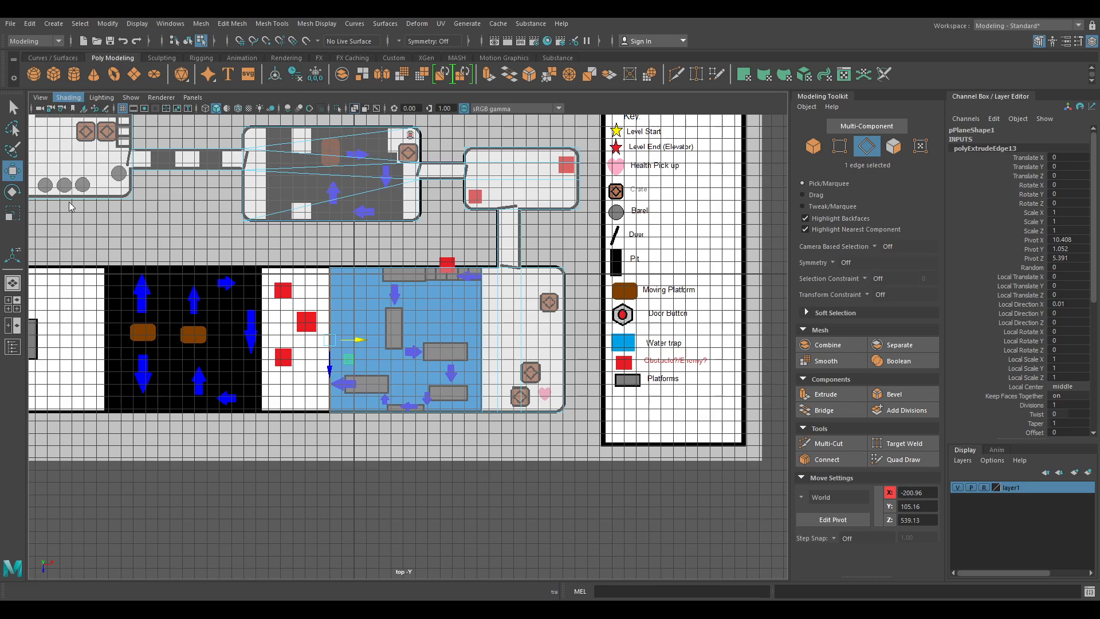
click(505, 541)
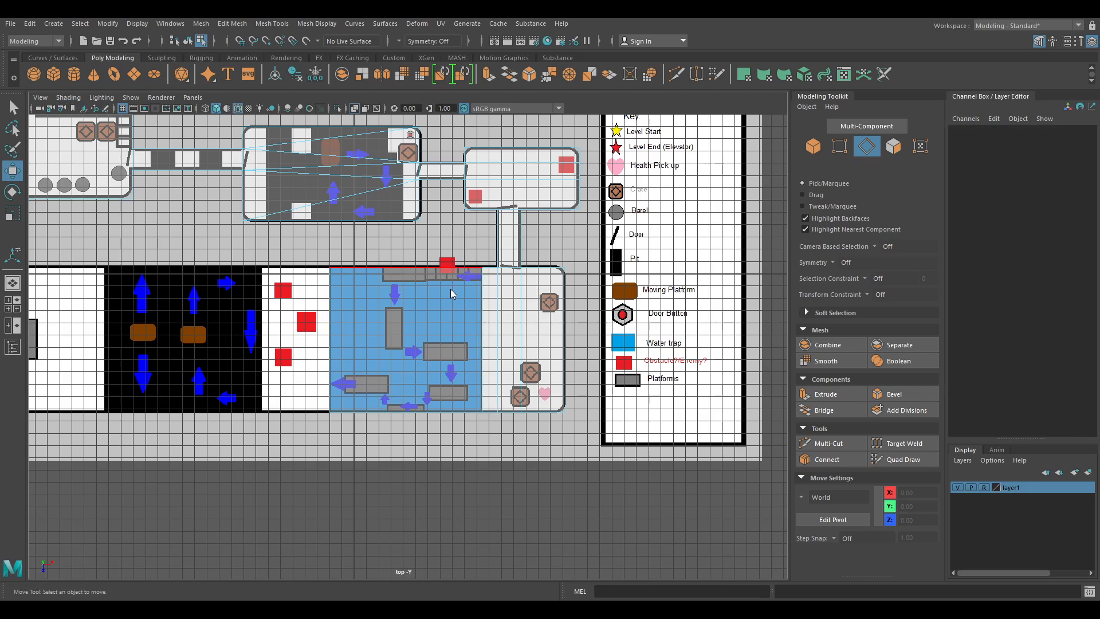
key(F8)
click(588, 511)
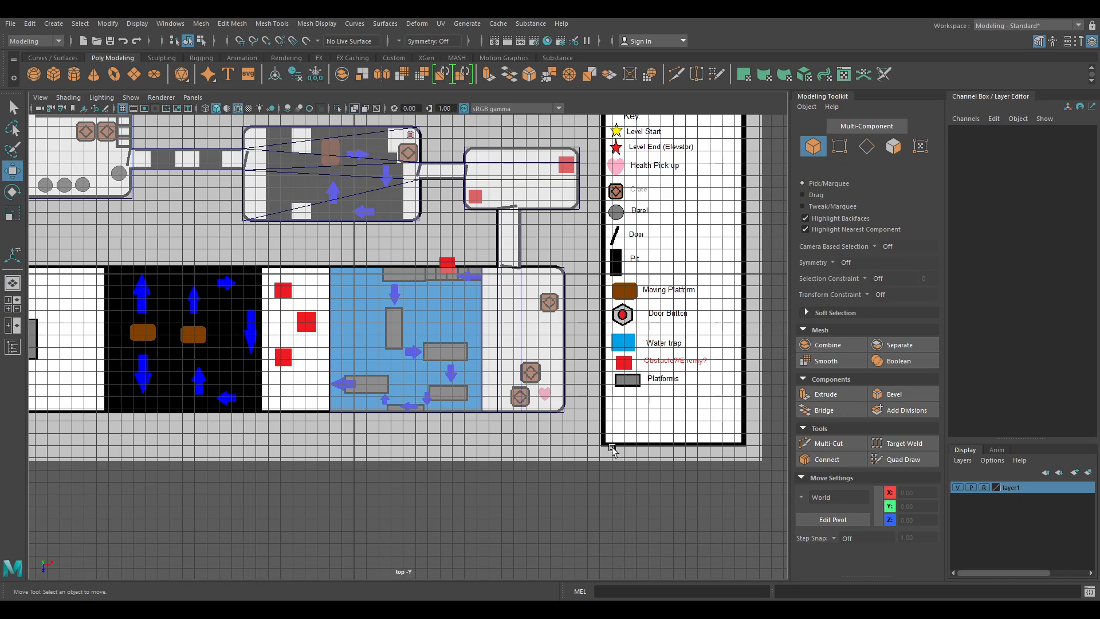
Select the whole floor mesh, frame it in the front and side views, and return to the top view with it deselected
click(500, 286)
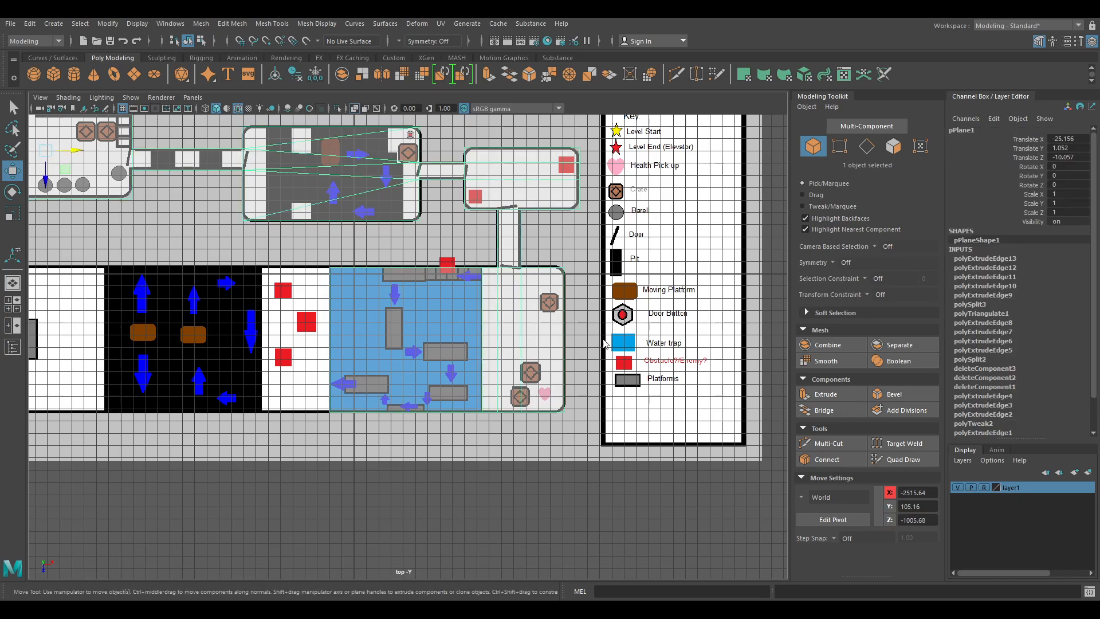
key(space)
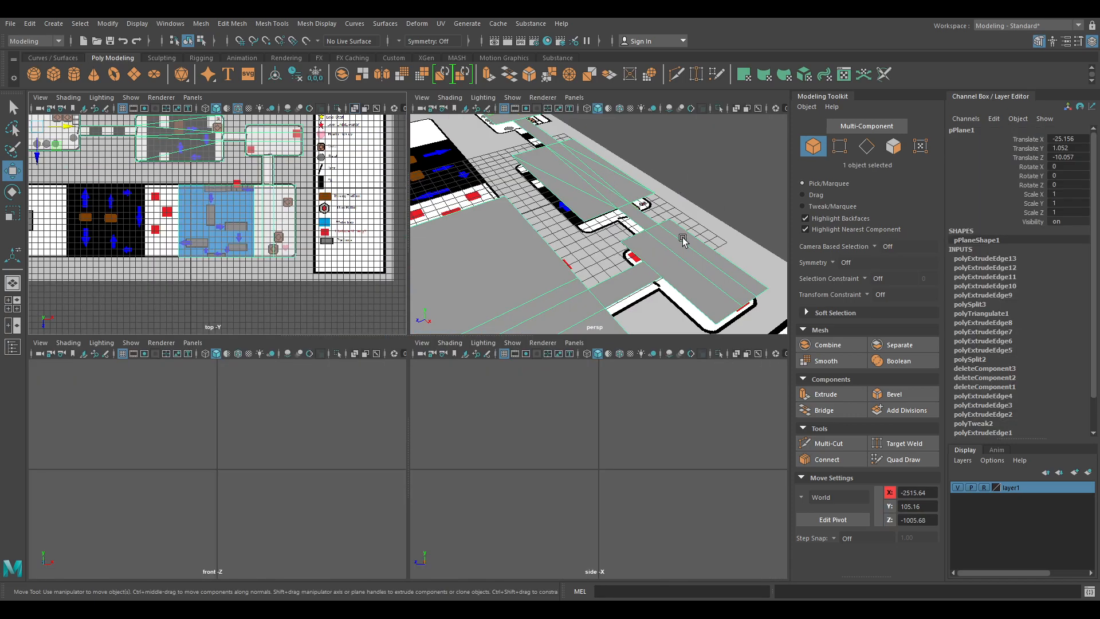
key(d)
key(f)
key(f)
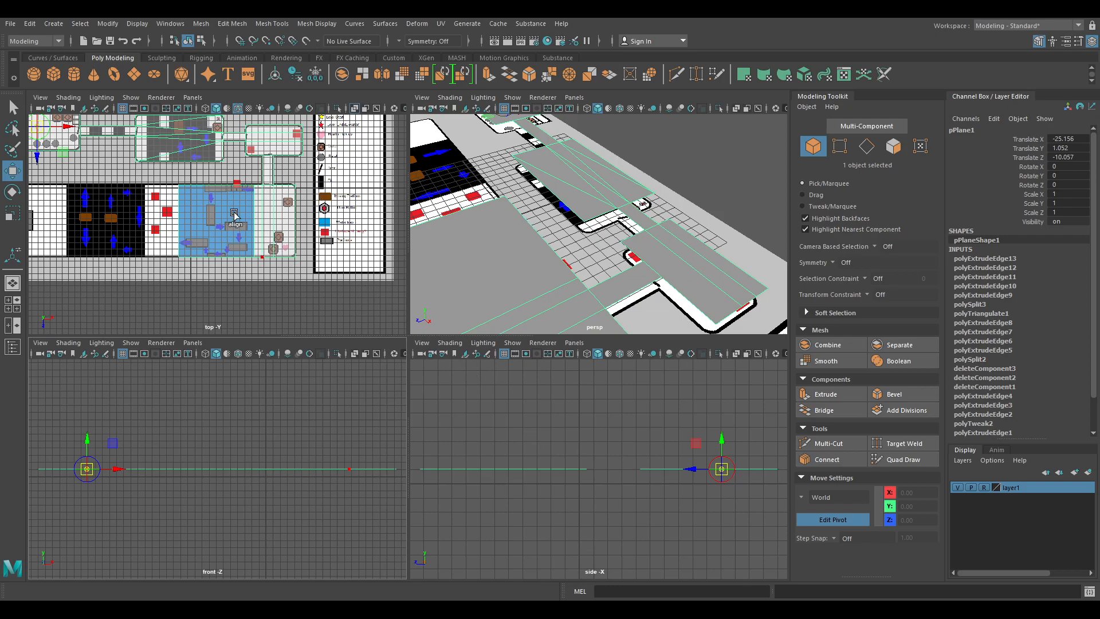
key(space)
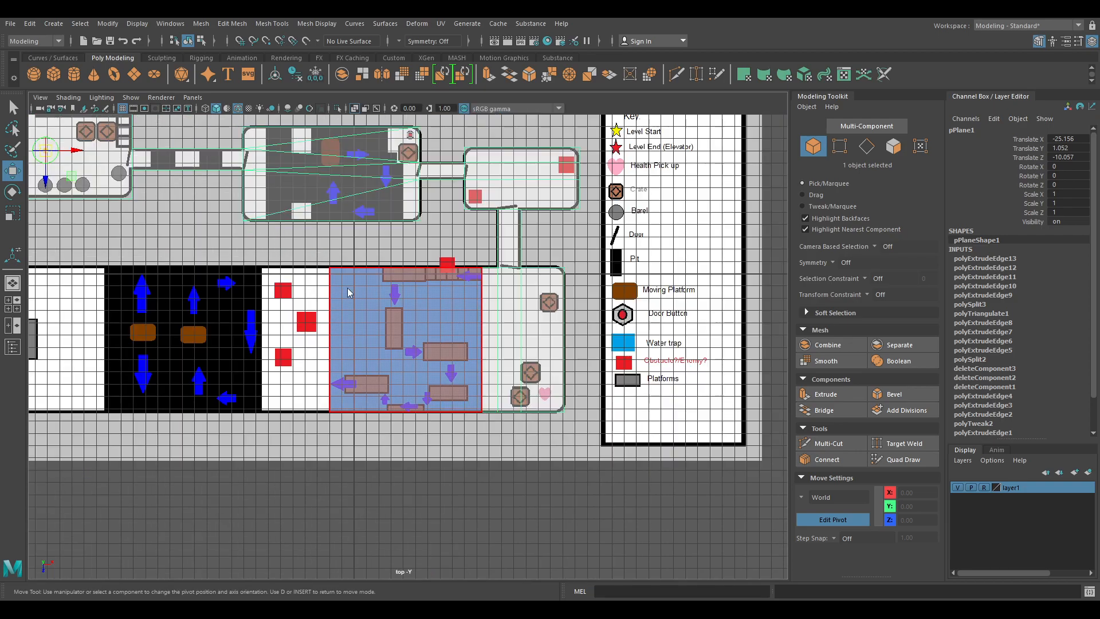
click(444, 474)
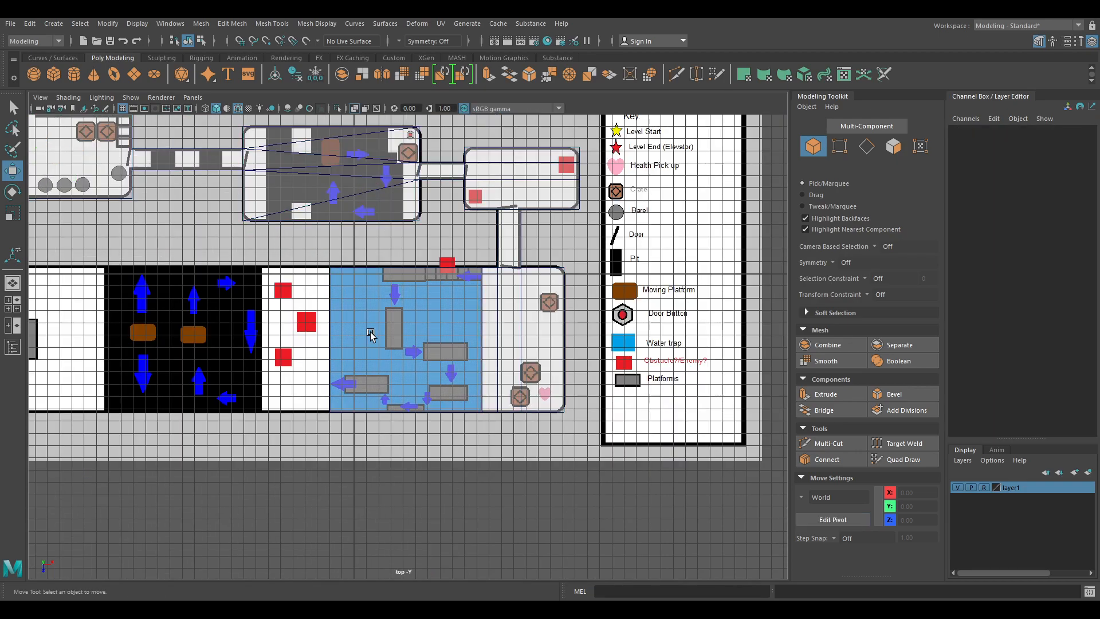
Extrude the edge at the water trap's far border across the obstacle section and the black pit to the pit's far border
right_drag(412, 273, 412, 247)
click(368, 286)
click(330, 310)
shift+drag(356, 369, 85, 337)
key(ctrl+e)
alt+middle_drag(149, 367, 337, 362)
Extrude the floor edge at the pit's far border about 8.4 to the end wall behind the level-end star
key(ctrl+e)
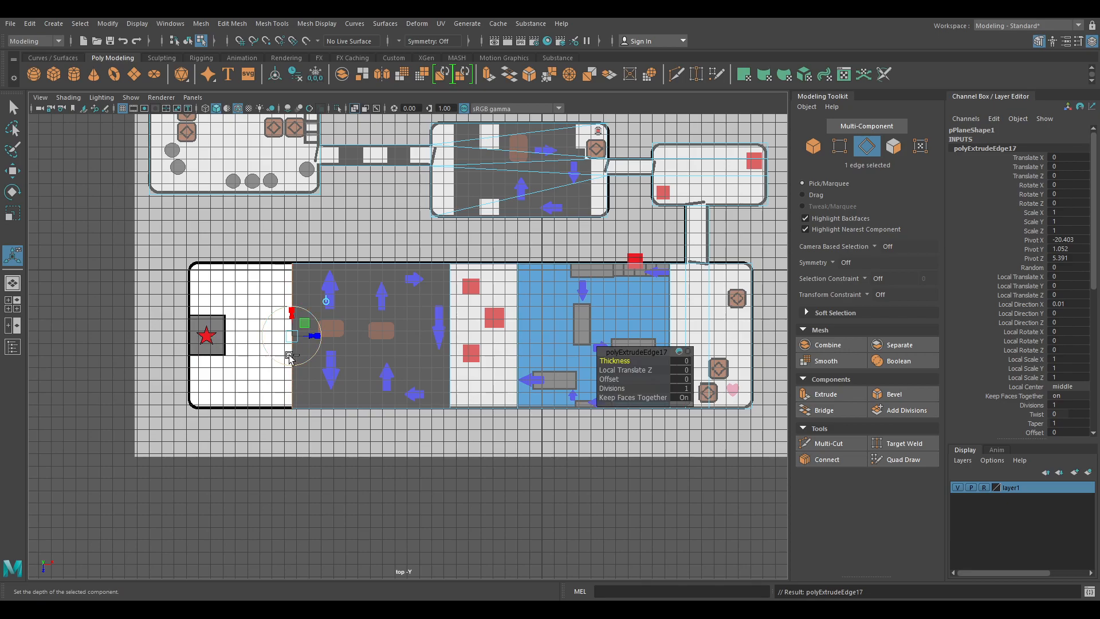
key(ctrl+e)
drag(315, 338, 213, 340)
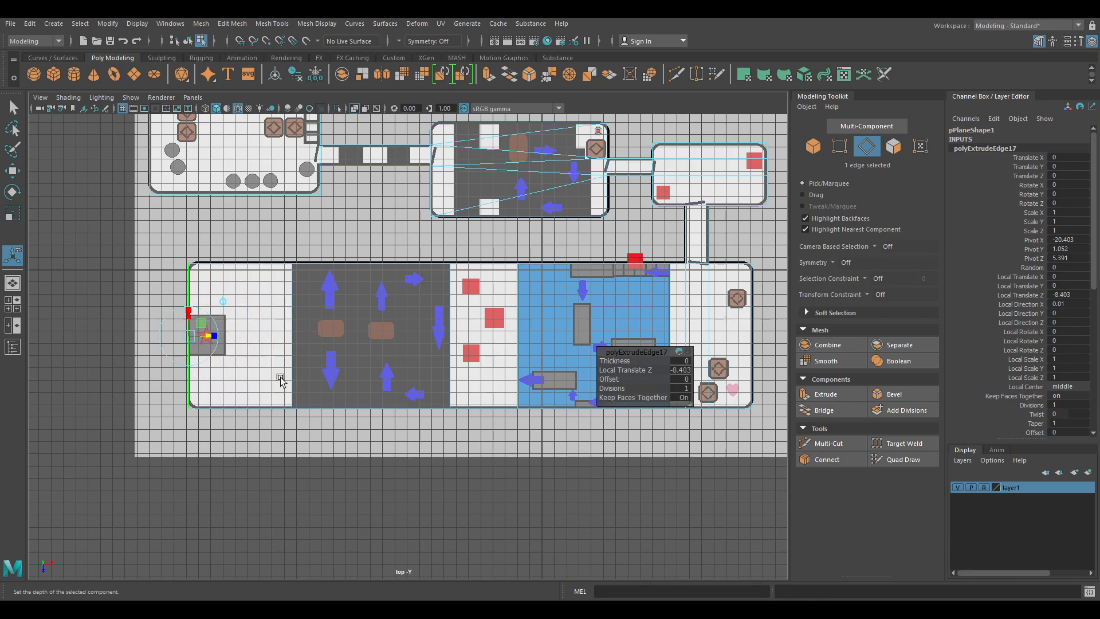
Select the floor faces over the black pit and the water trap in the perspective view
key(space)
key(space)
alt+right_drag(563, 314, 241, 265)
alt+middle_drag(241, 265, 316, 264)
key(F11)
click(316, 290)
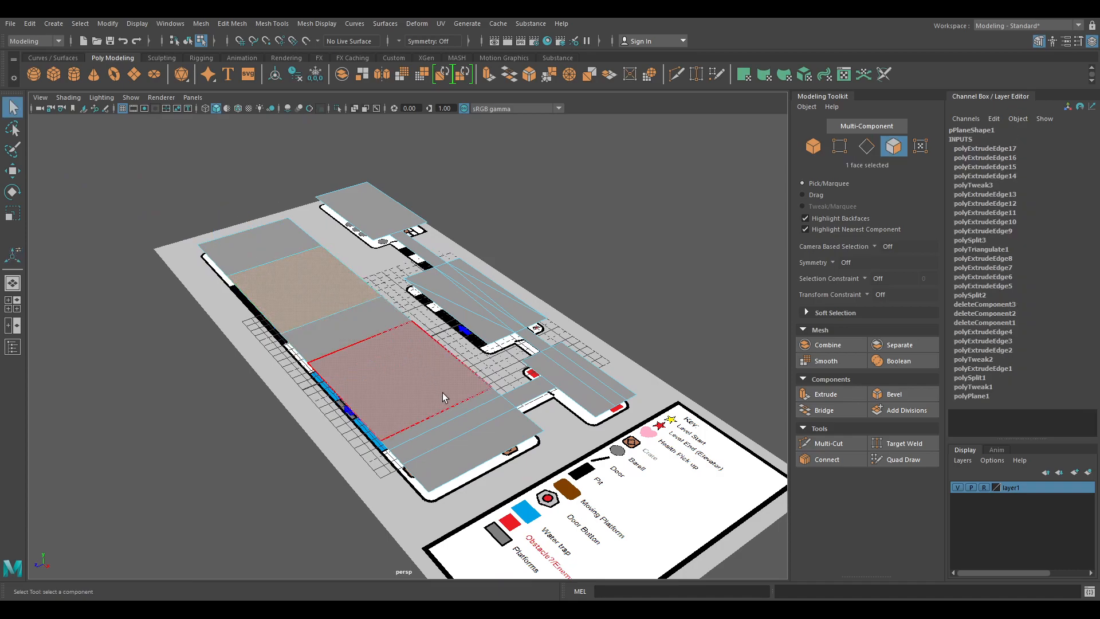
shift+click(427, 382)
alt+drag(427, 383, 554, 397)
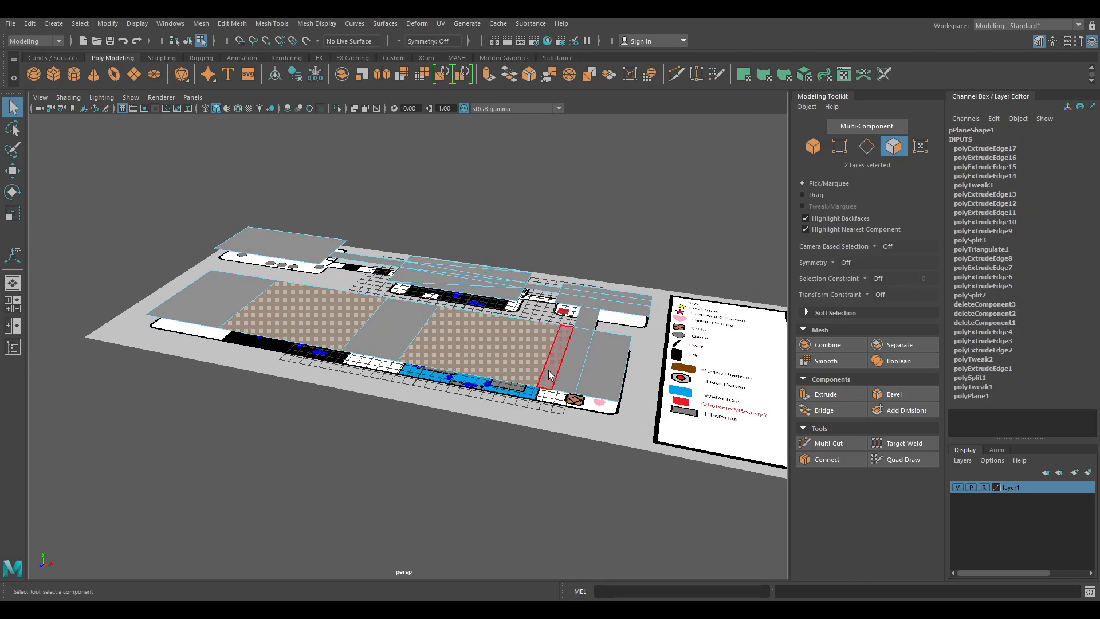
Extrude the selected pit and water trap faces about 3.06 straight down in the side view
key(Delete)
key(ctrl+e)
alt+drag(467, 442, 405, 446)
key(space)
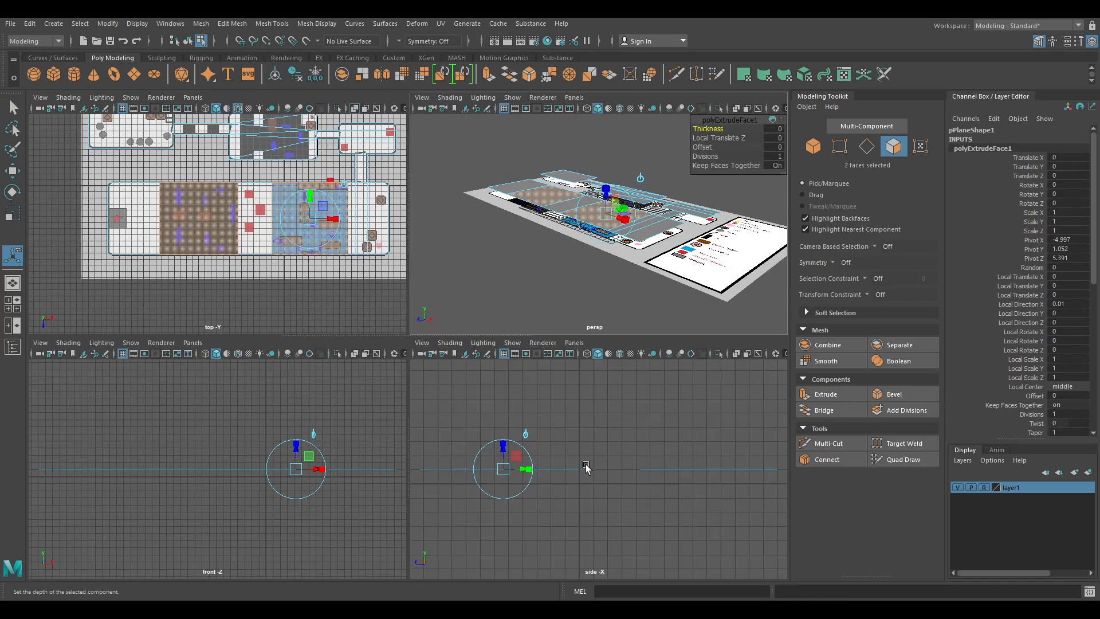
key(space)
key(w)
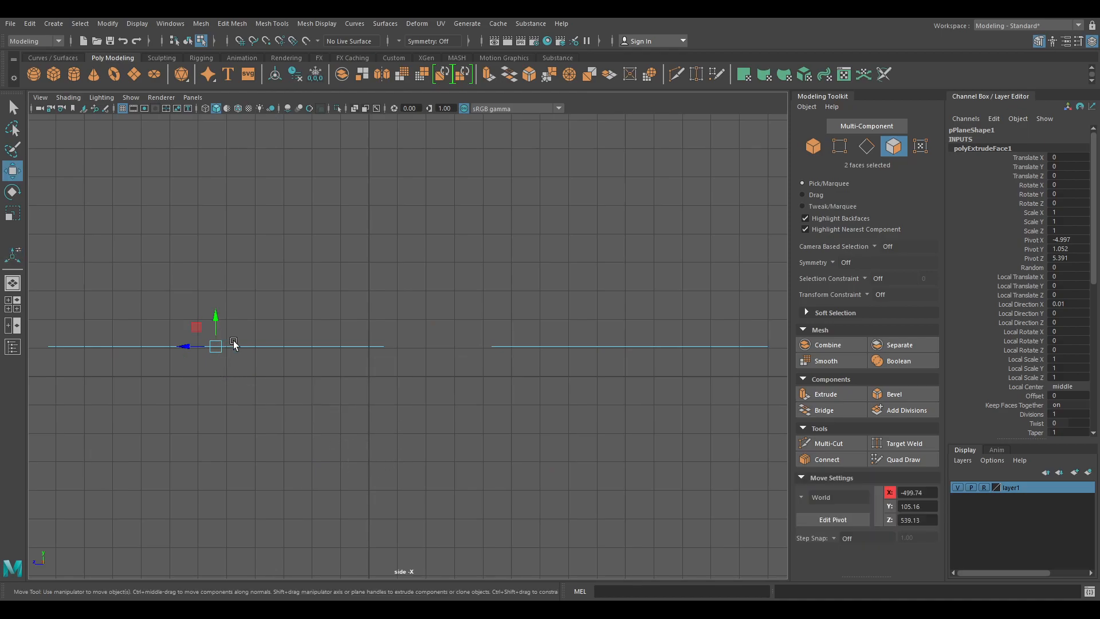
drag(213, 319, 221, 408)
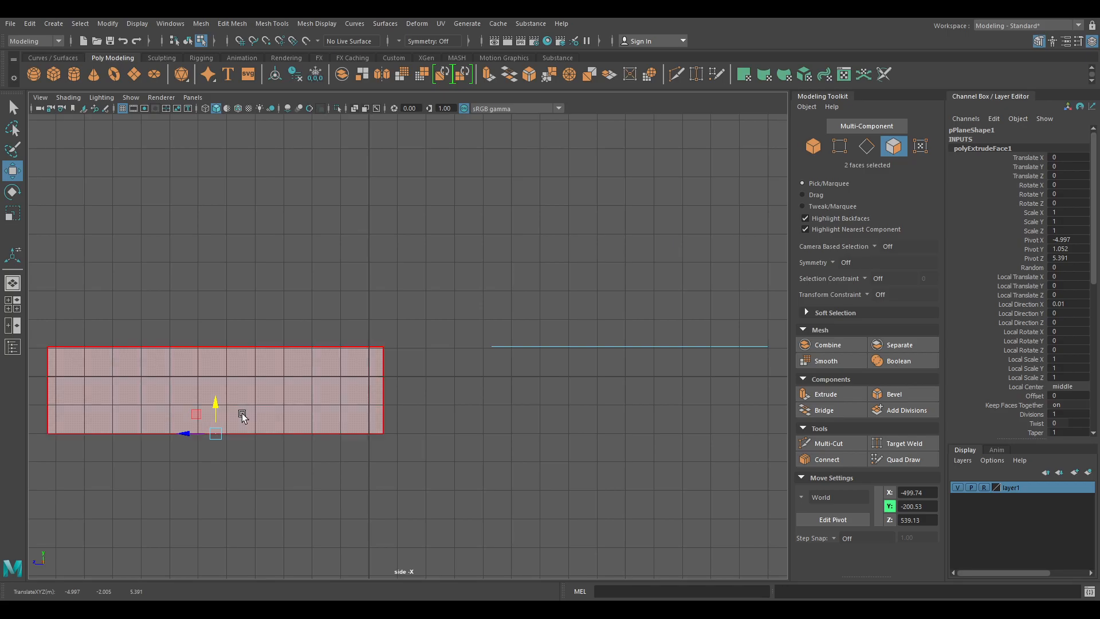
Return to the perspective view and raise the whole floor mesh to a Translate Y of about 6.44
key(space)
click(564, 292)
mouse_move(564, 292)
alt+mouse_down()
mouse_move(565, 327)
mouse_move(558, 306)
alt+mouse_up()
click(626, 294)
alt+middle_drag(558, 306, 587, 232)
key(F8)
key(space)
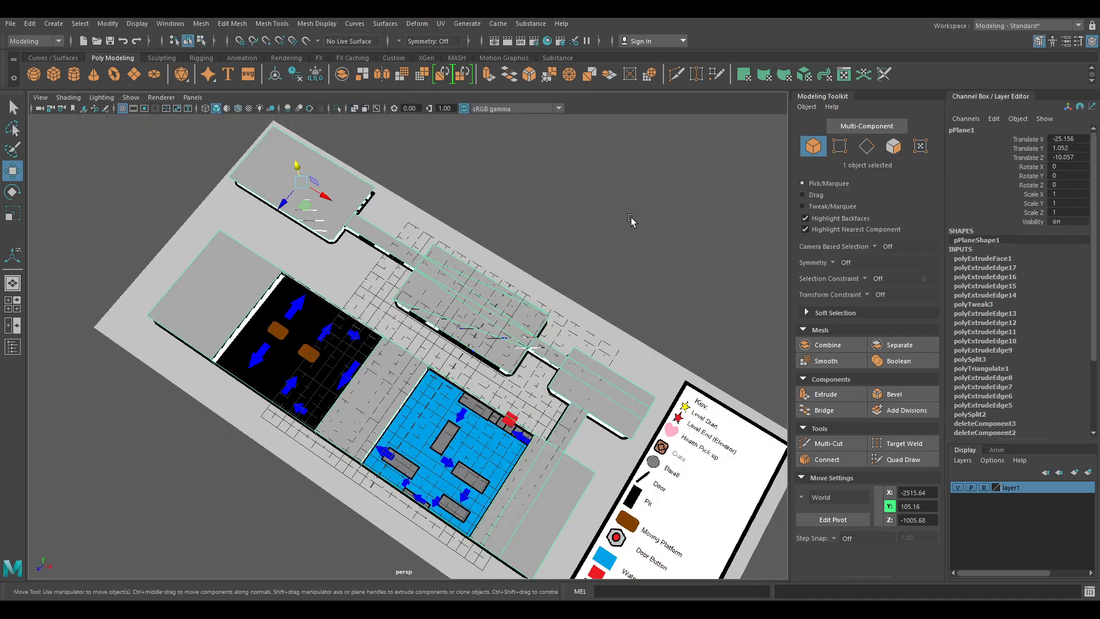
alt+drag(567, 319, 606, 245)
drag(330, 202, 342, 165)
scroll(578, 240, down, 2)
alt+drag(557, 243, 554, 325)
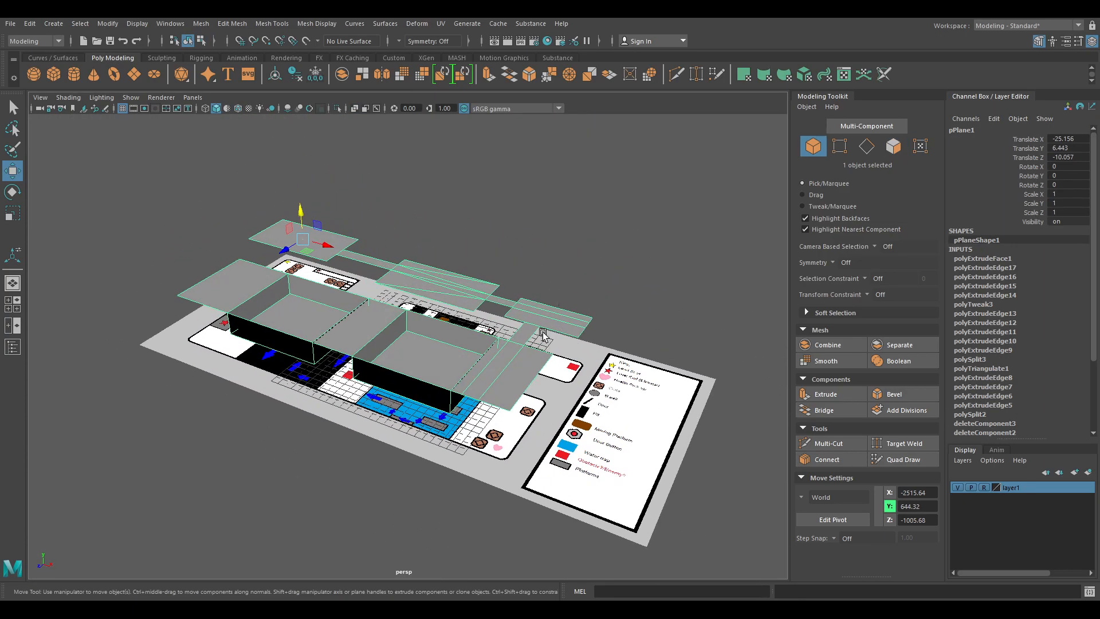
alt+drag(620, 361, 661, 362)
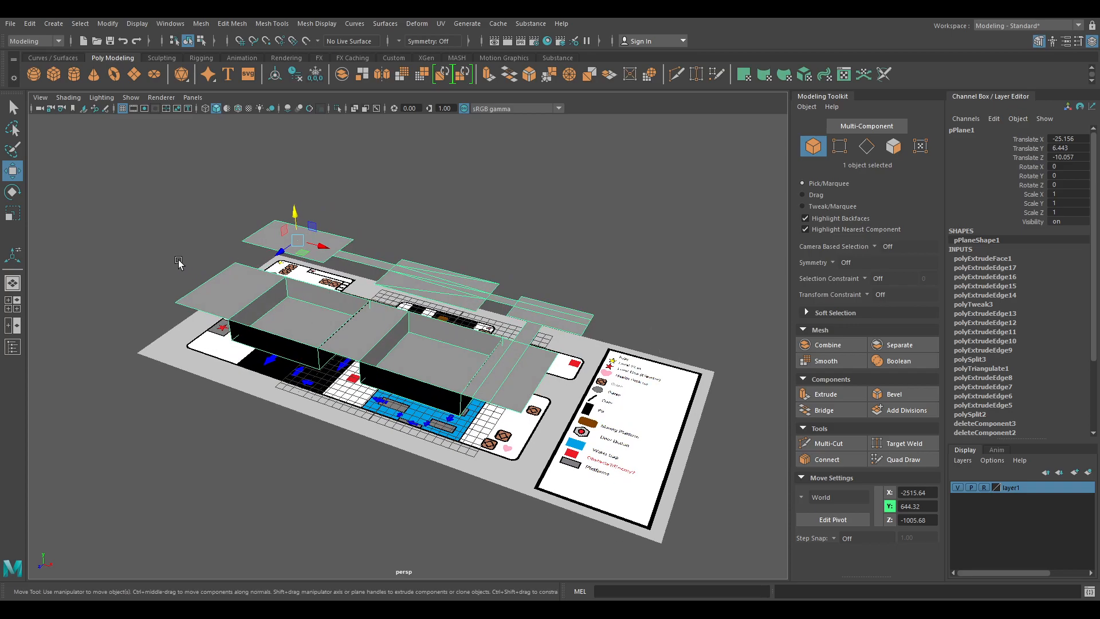
Select the floor mesh's outer border edges and extrude them about 3.12 upward to form the walls
key(space)
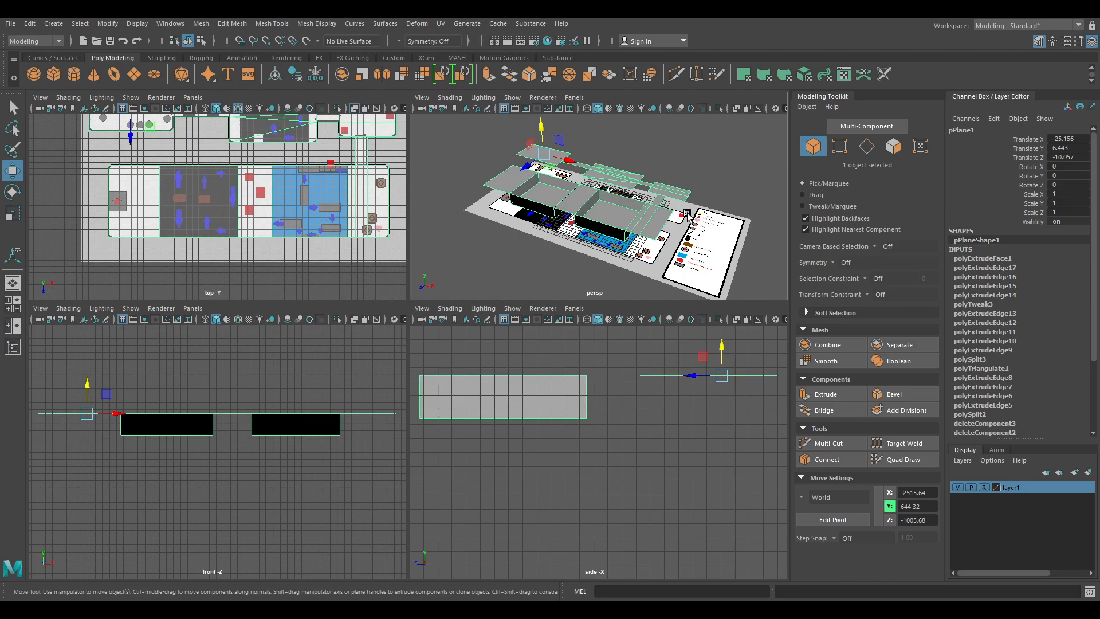
key(space)
alt+drag(592, 288, 321, 286)
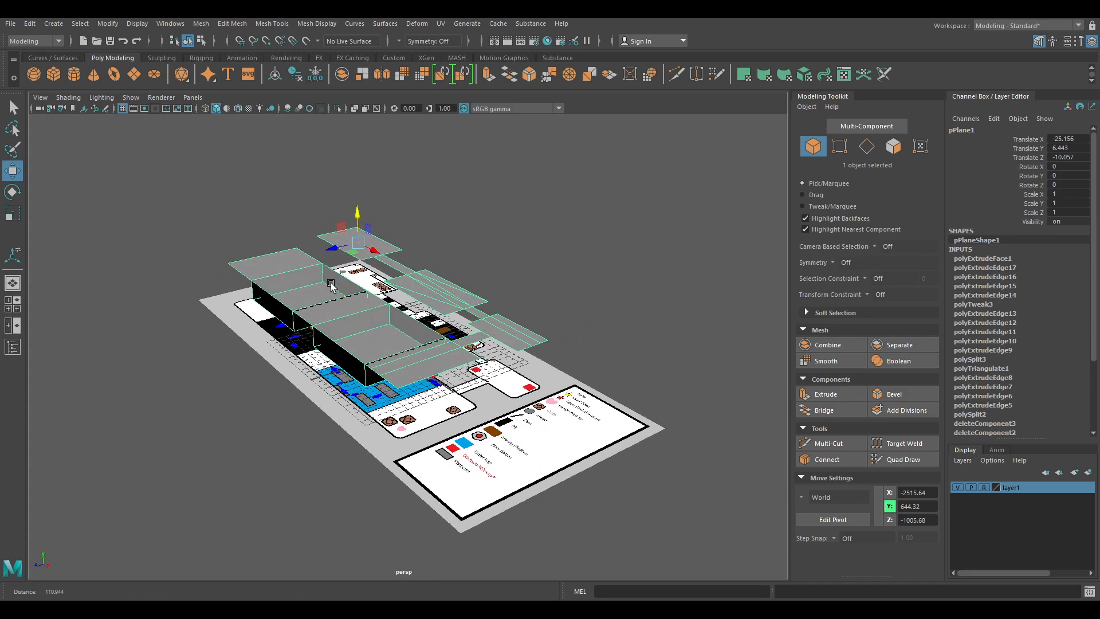
alt+right_drag(321, 286, 553, 299)
right_drag(409, 196, 409, 164)
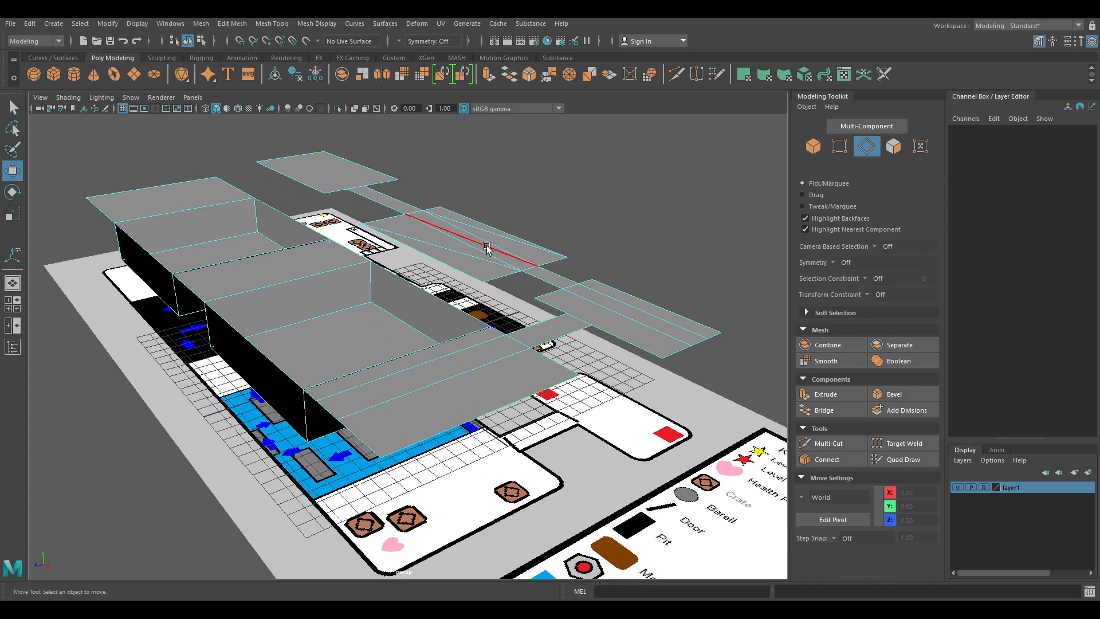
double_click(307, 154)
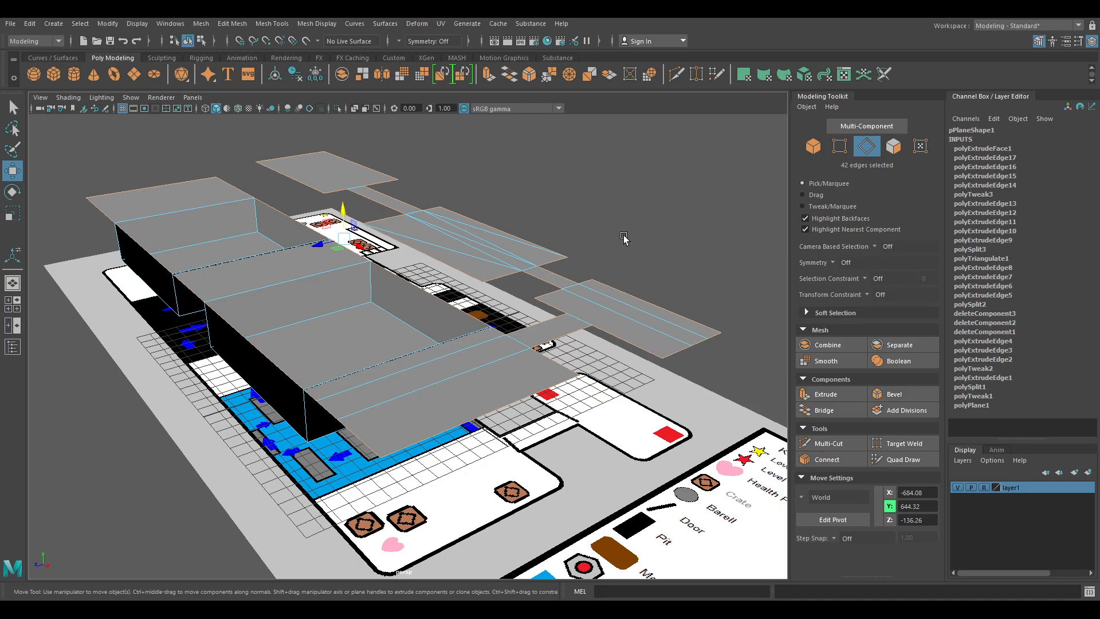
alt+drag(662, 254, 591, 252)
key(ctrl+e)
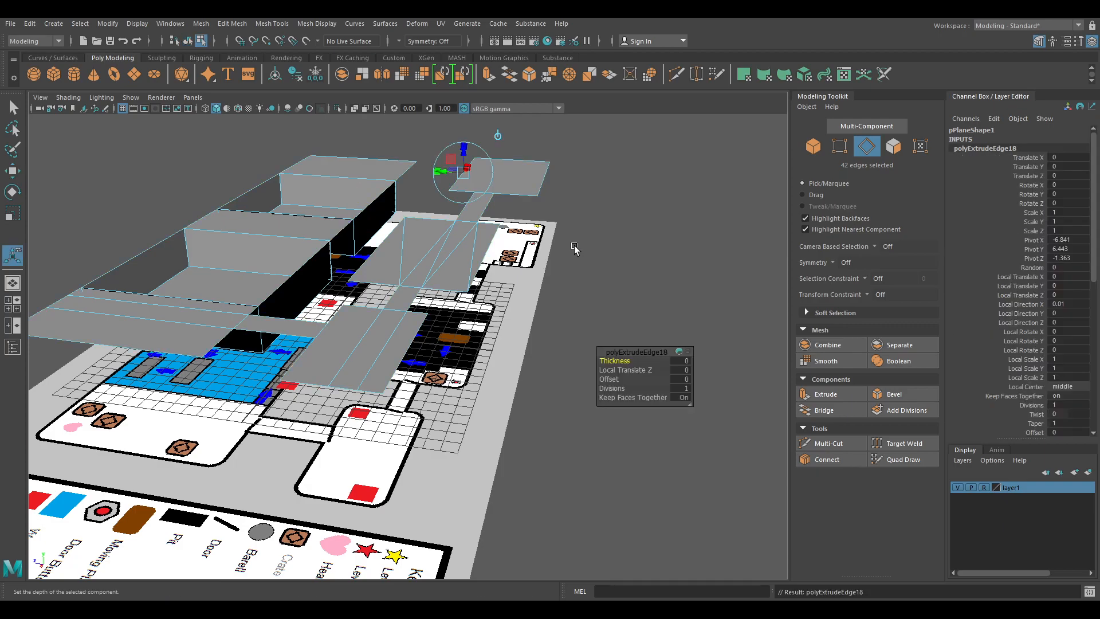
key(w)
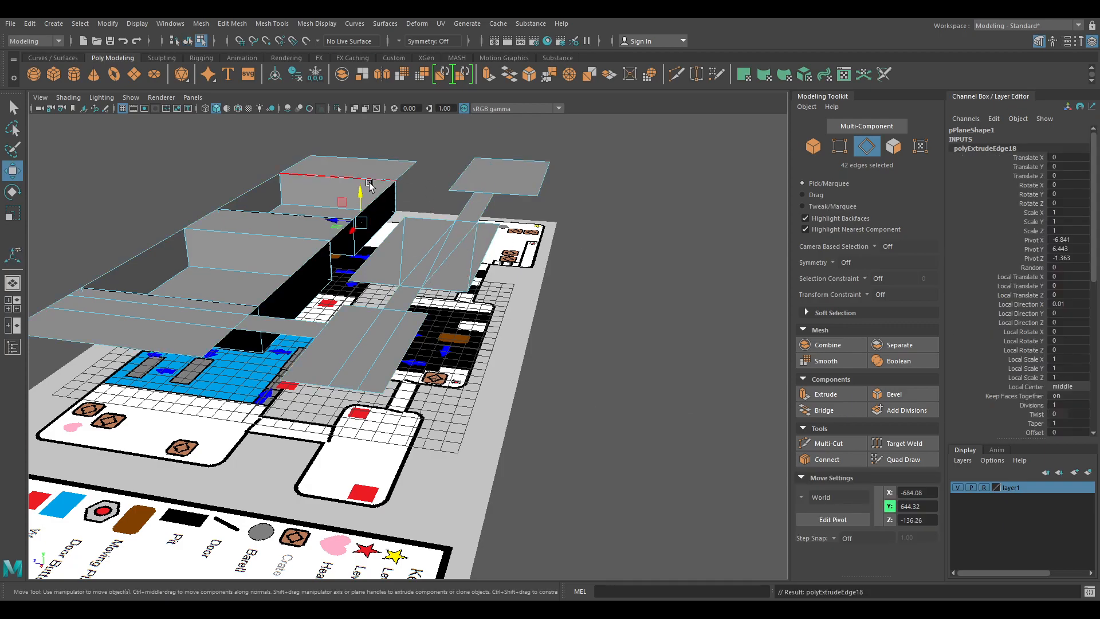
drag(363, 192, 364, 146)
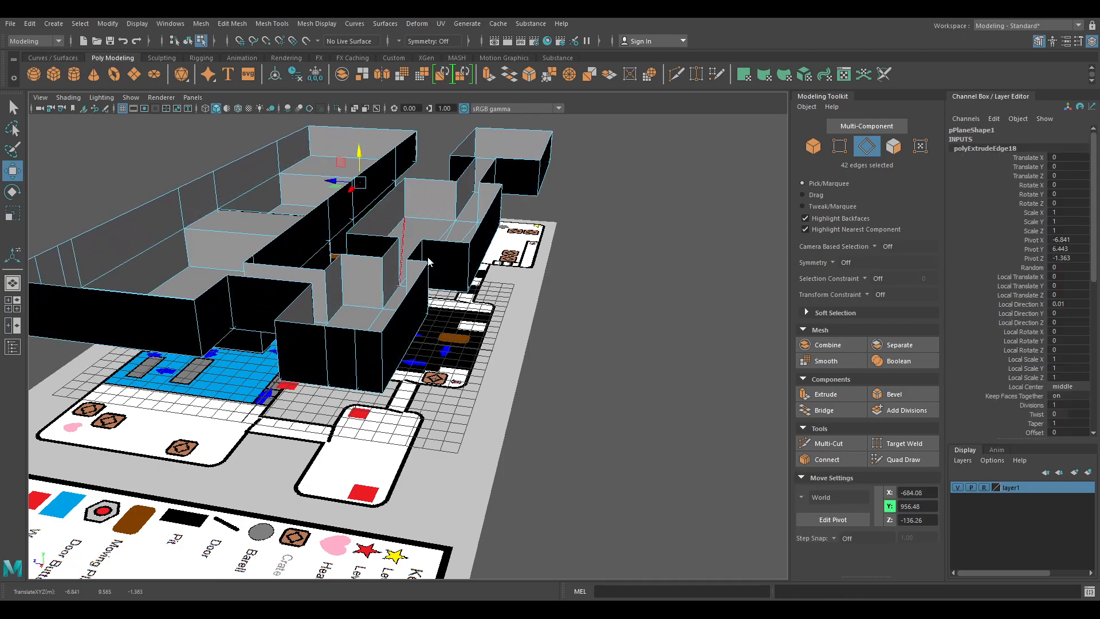
Lower the walls' top border edges slightly in the side view and deselect them
key(space)
key(space)
alt+middle_drag(591, 349, 678, 531)
mouse_move(501, 273)
mouse_down()
mouse_move(499, 298)
mouse_move(498, 289)
mouse_up()
click(535, 401)
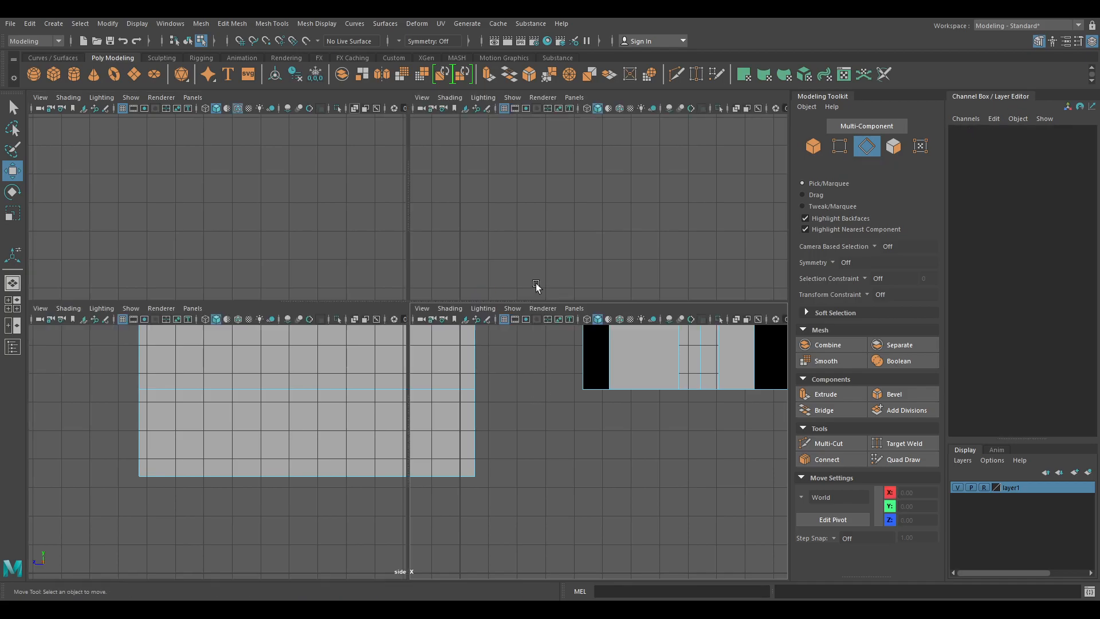
Select the large room's top border edges and extrude them about 2.02 upward to make its walls taller
key(space)
key(space)
alt+drag(483, 243, 332, 260)
click(330, 260)
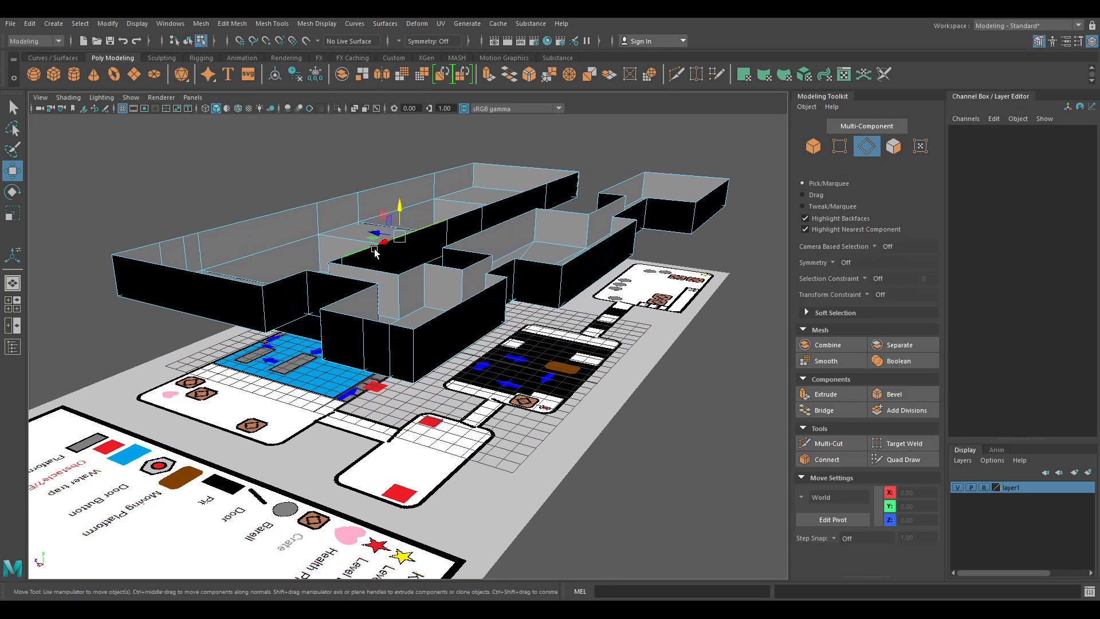
double_click(330, 261)
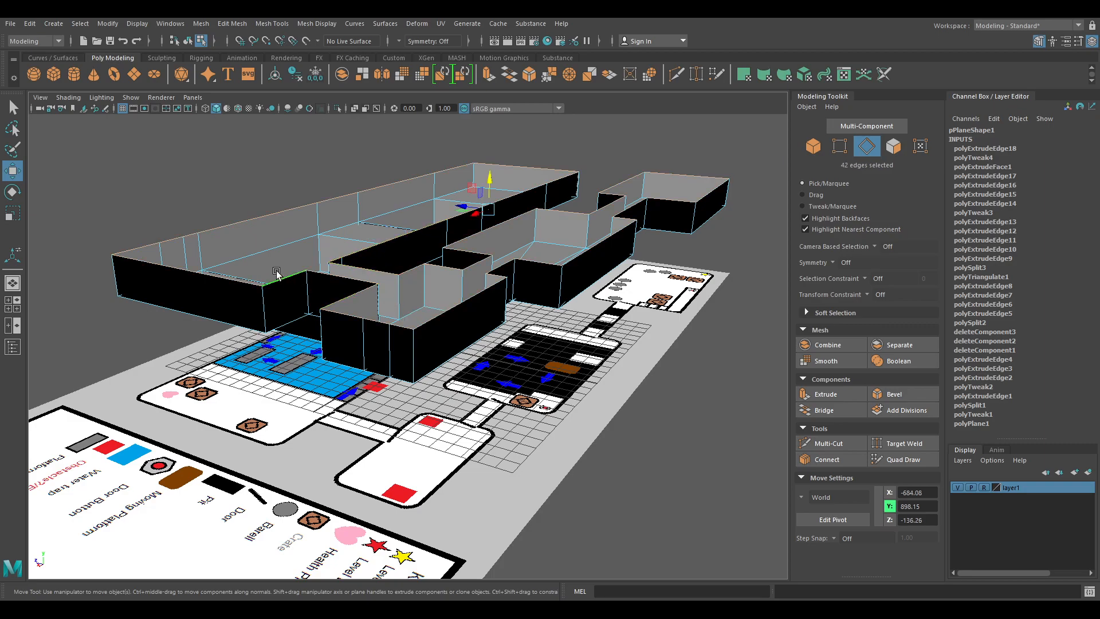
click(292, 276)
shift+double_click(338, 258)
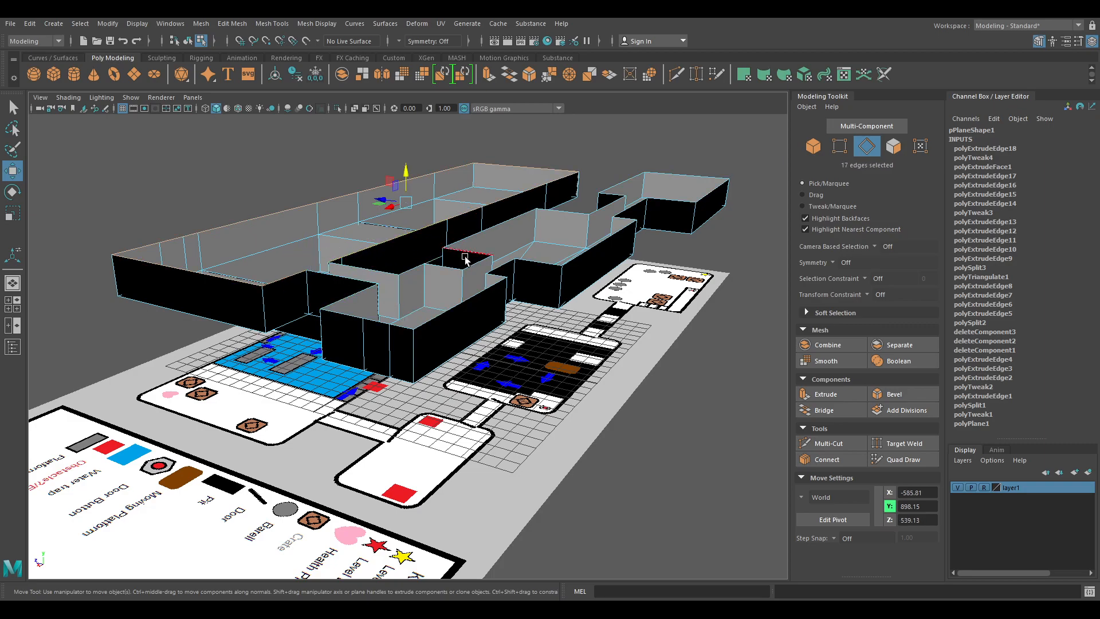
click(281, 282)
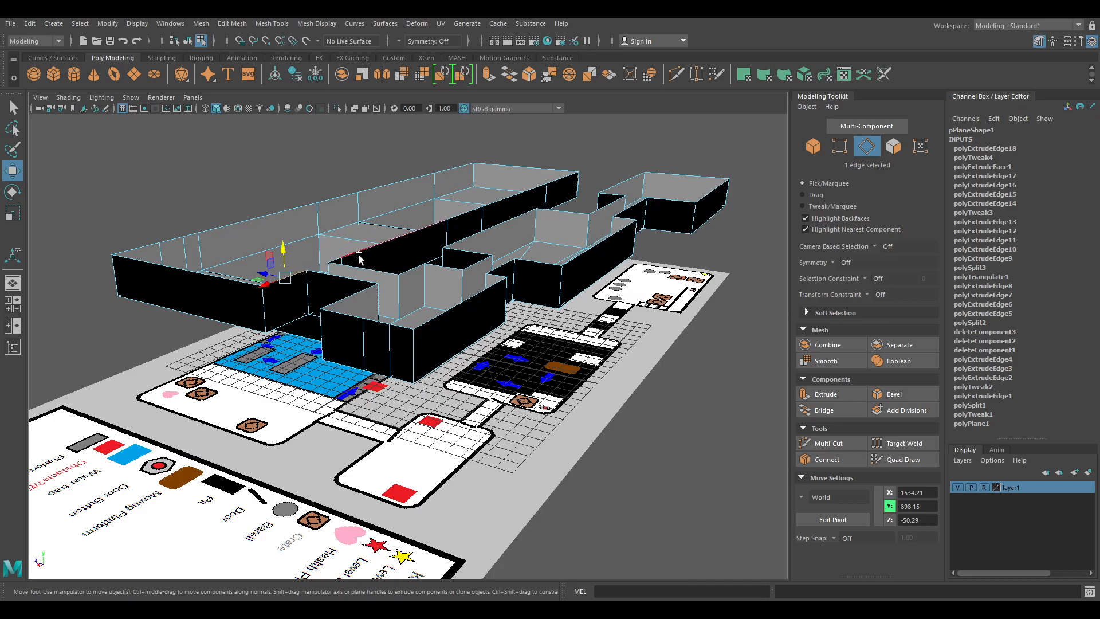
shift+double_click(362, 255)
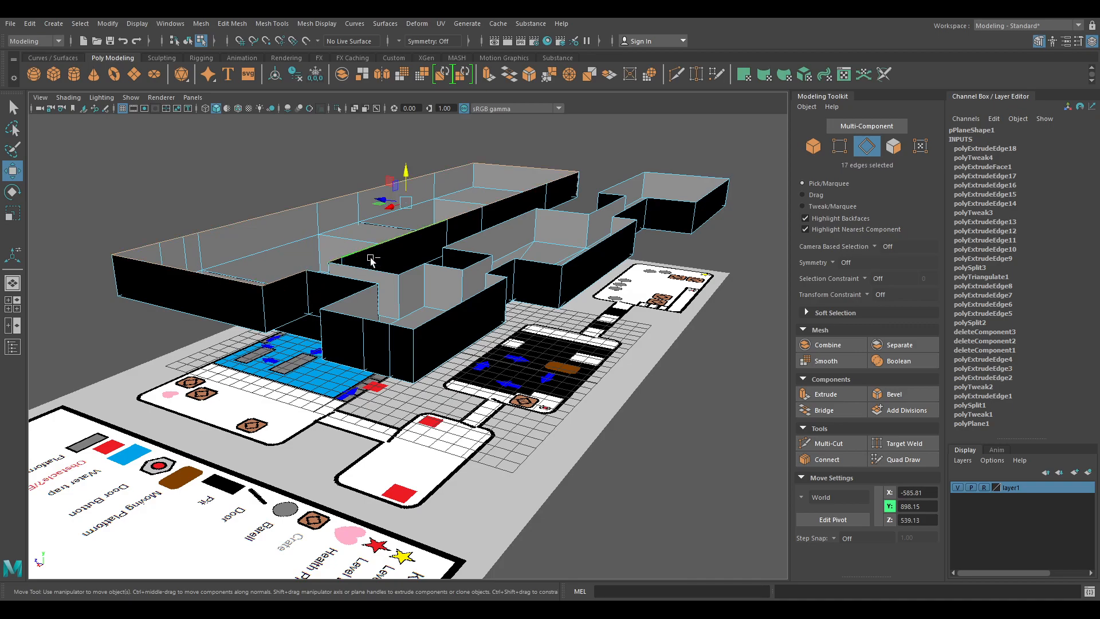
click(826, 394)
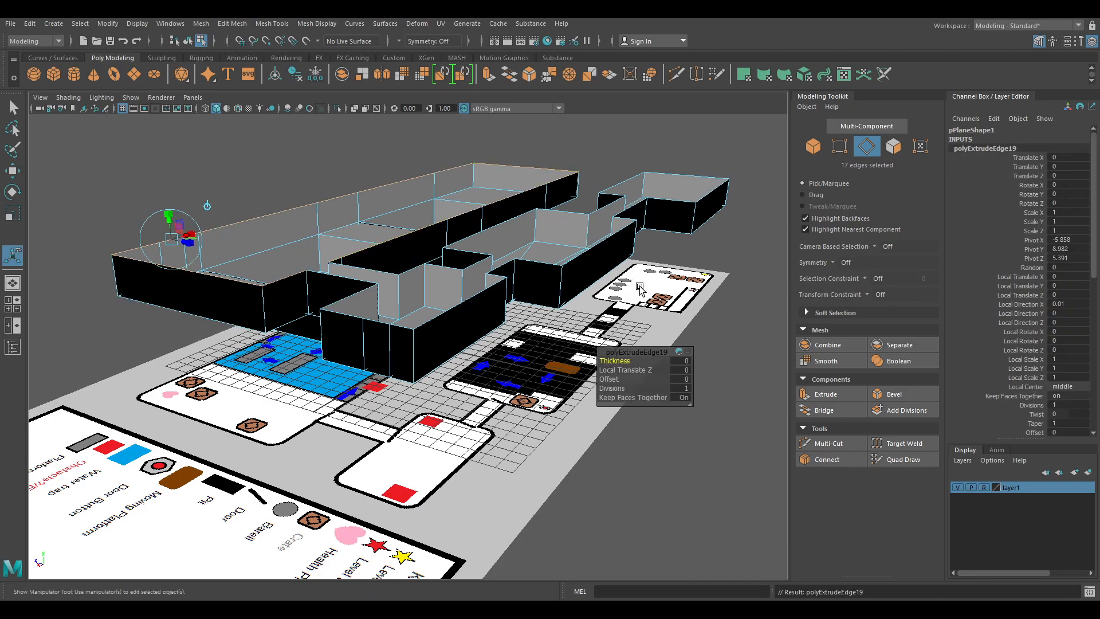
key(space)
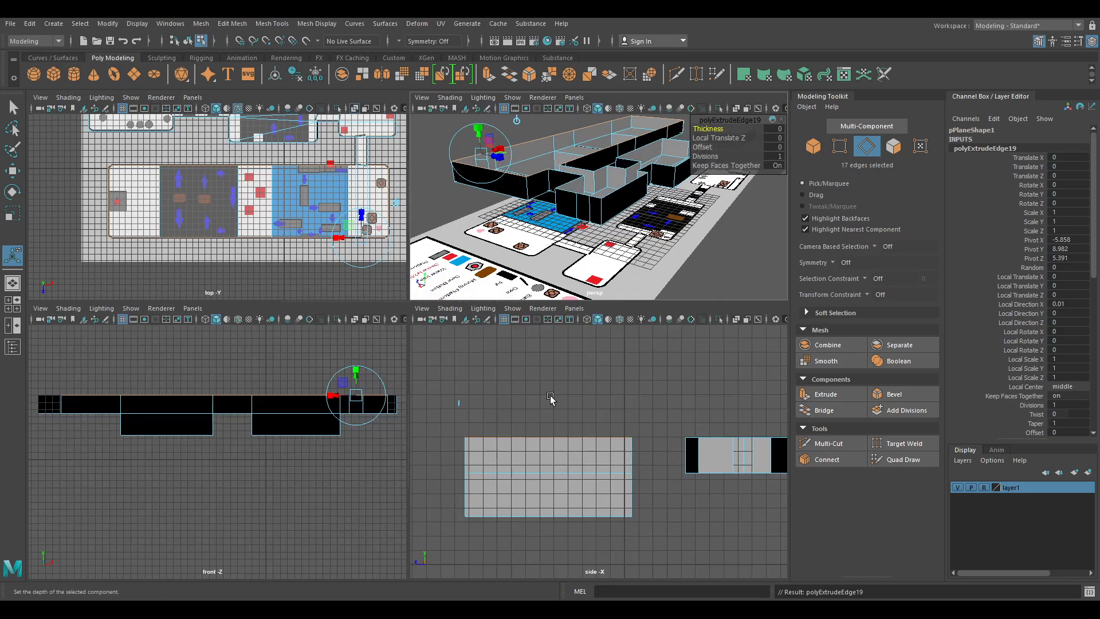
key(w)
drag(550, 410, 549, 367)
Try to cap the open wall tops of all the rooms with Fill Hole
alt+right_drag(649, 238, 506, 245)
alt+drag(505, 245, 489, 217)
scroll(480, 219, up, 5)
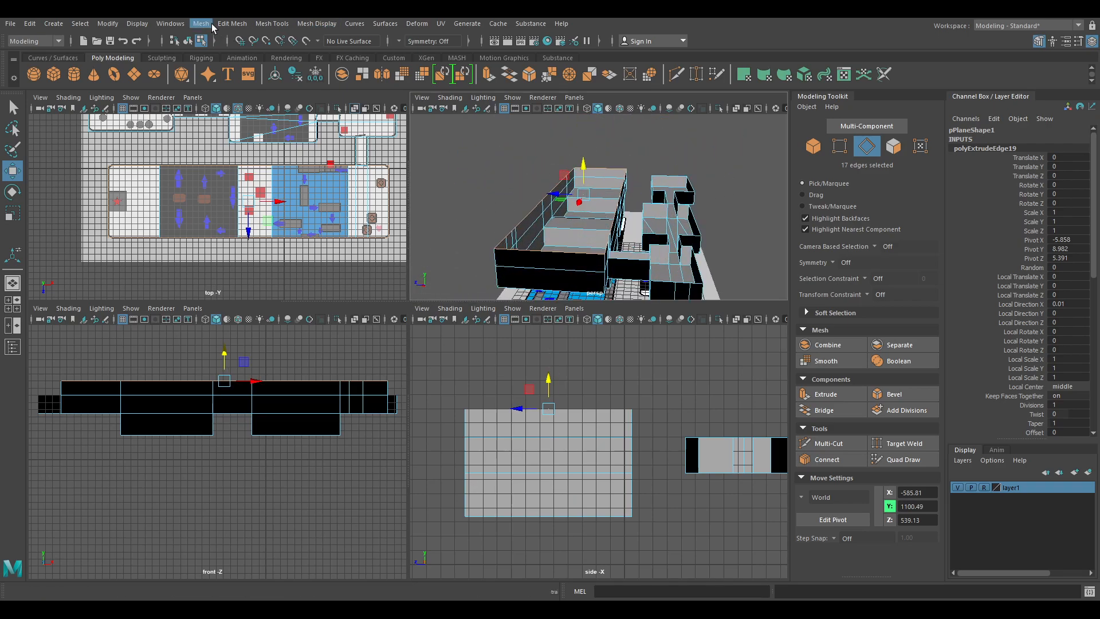
click(242, 113)
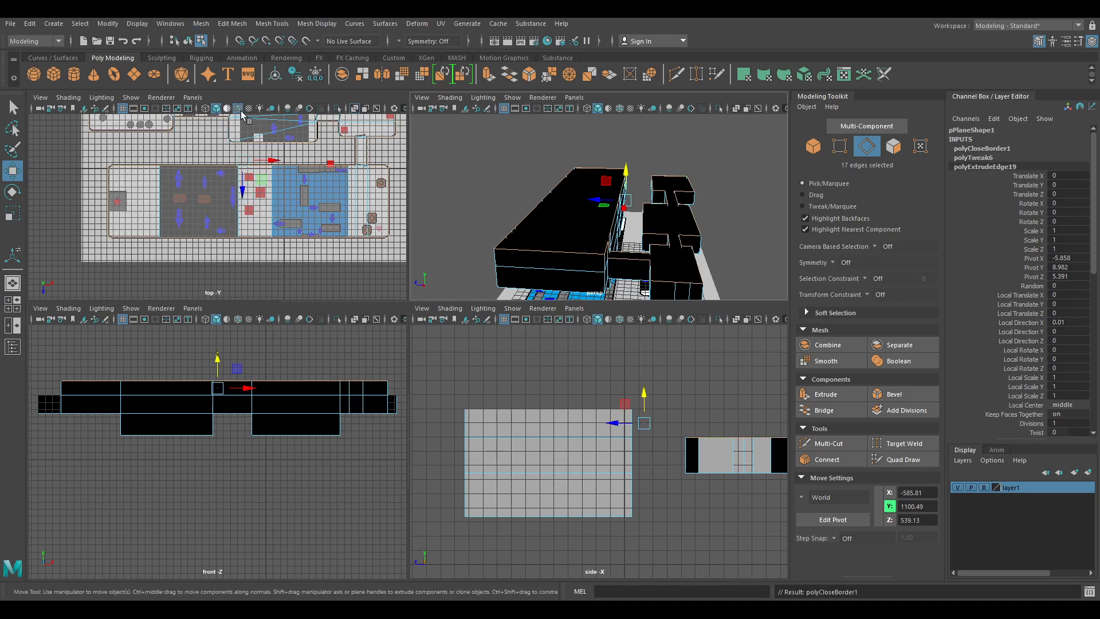
Delete the single ceiling face that spans the large room and the smaller rooms
click(718, 143)
alt+drag(757, 225, 645, 223)
scroll(483, 228, up, 6)
click(437, 230)
alt+middle_drag(437, 230, 615, 201)
click(587, 207)
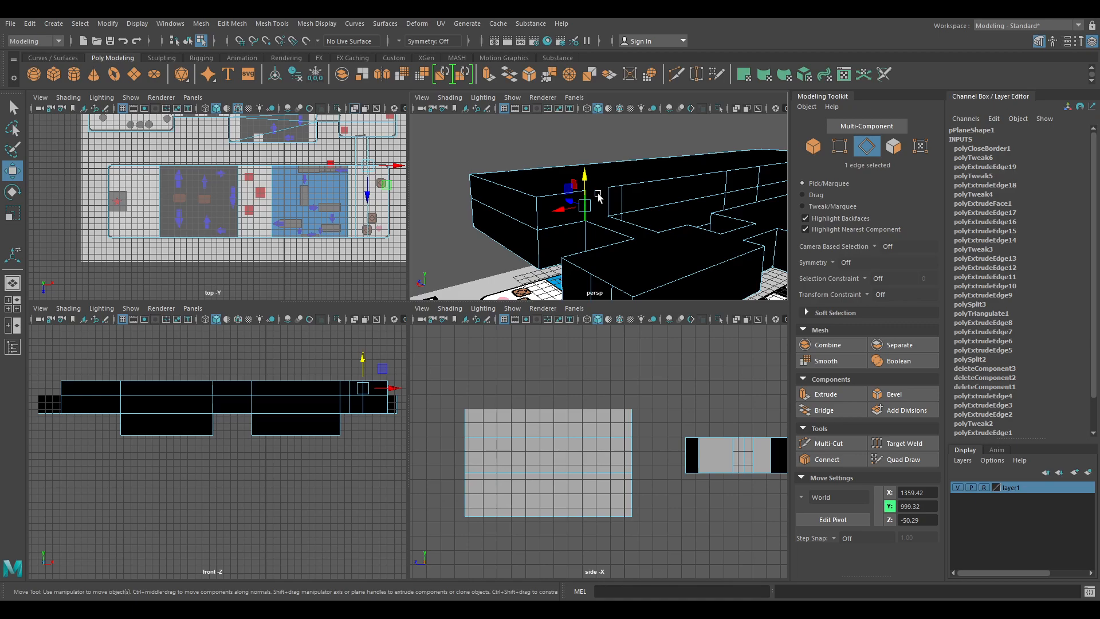
scroll(522, 240, up, 3)
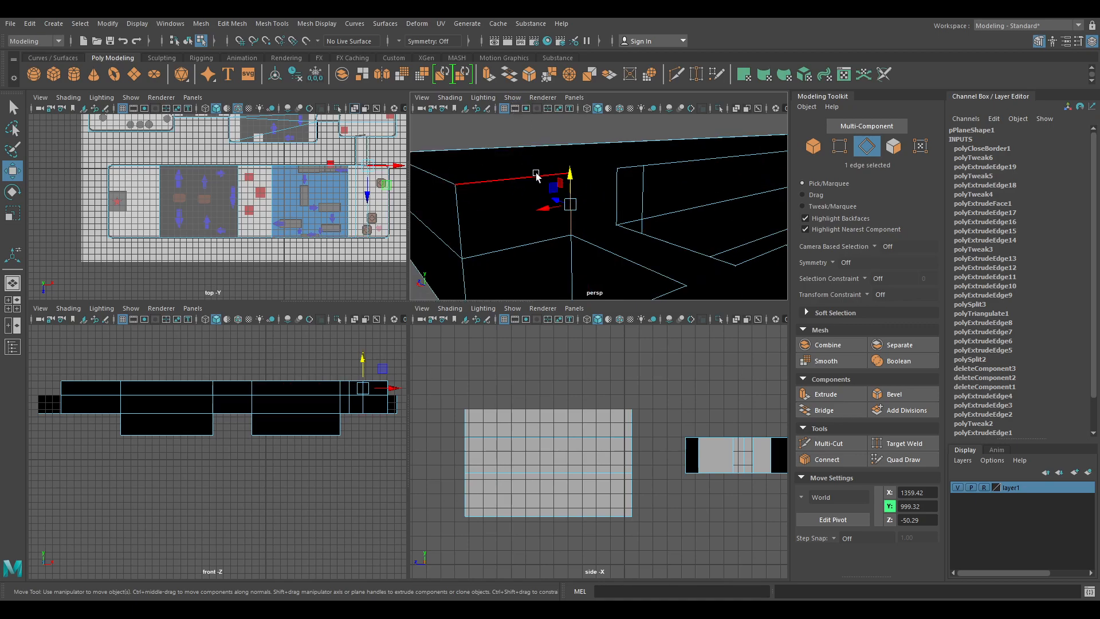
key(space)
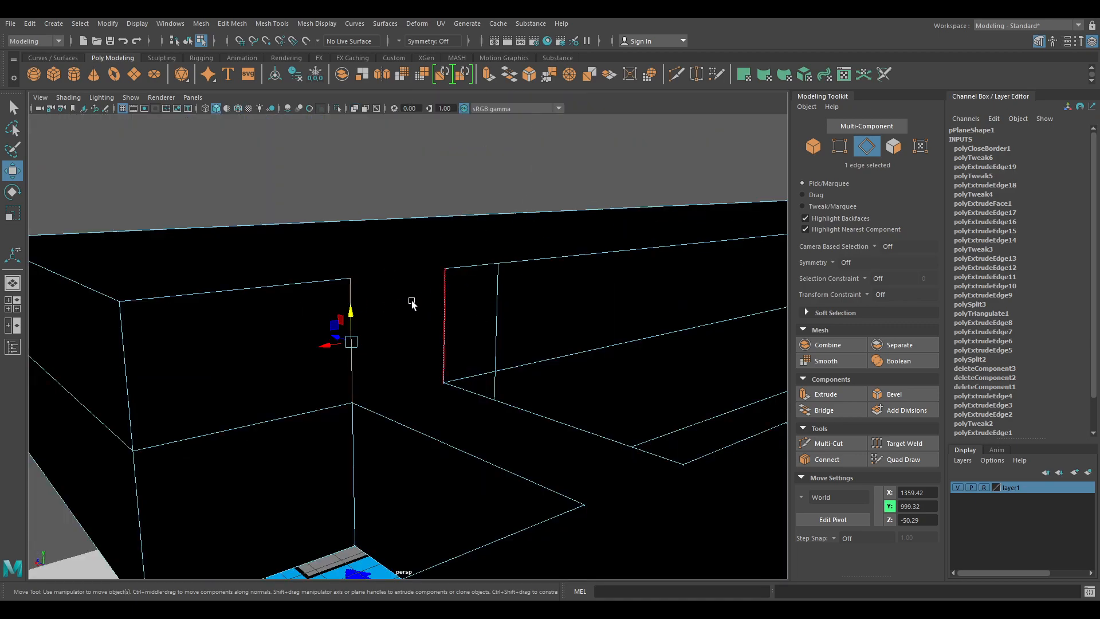
key(F11)
click(387, 283)
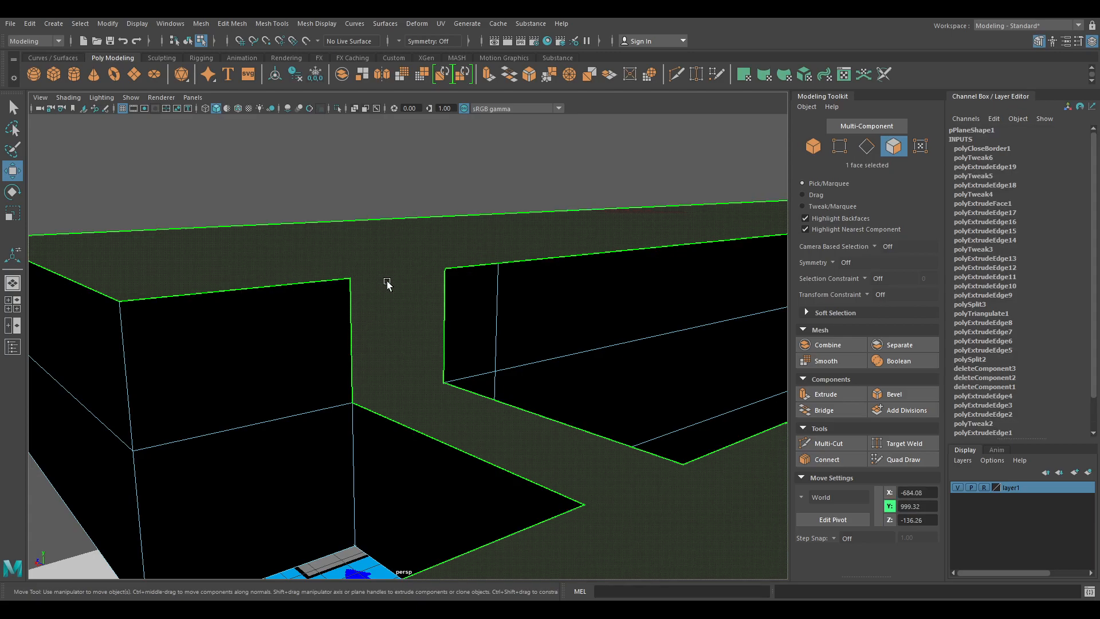
key(Delete)
Bridge the two vertical wall edges across the gap above the corridor opening into the large room
alt+drag(490, 328, 375, 278)
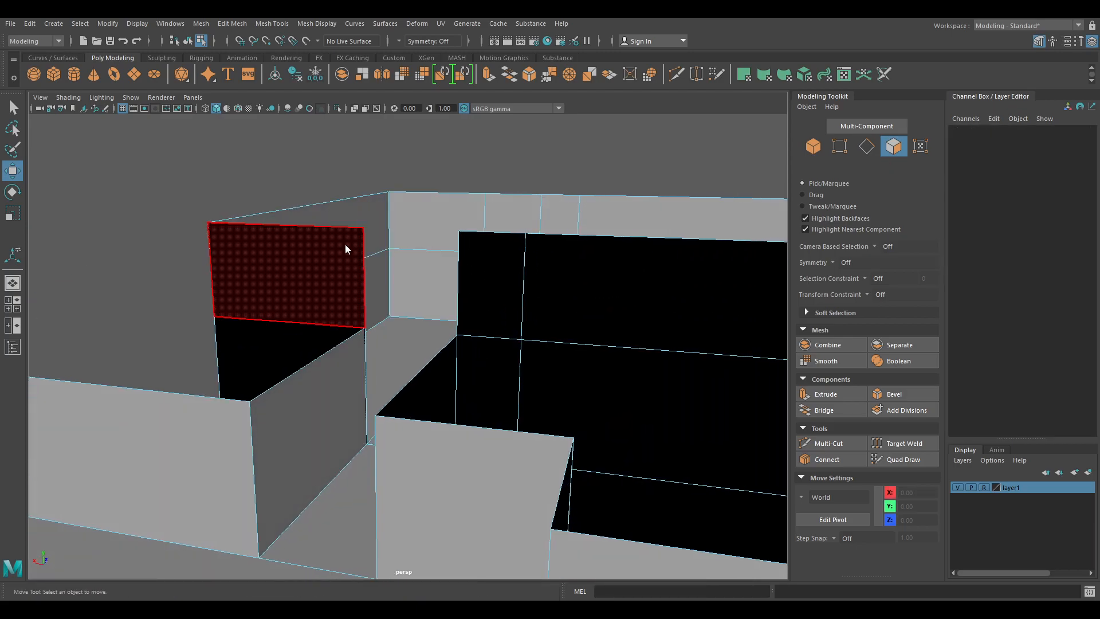
key(F10)
click(366, 285)
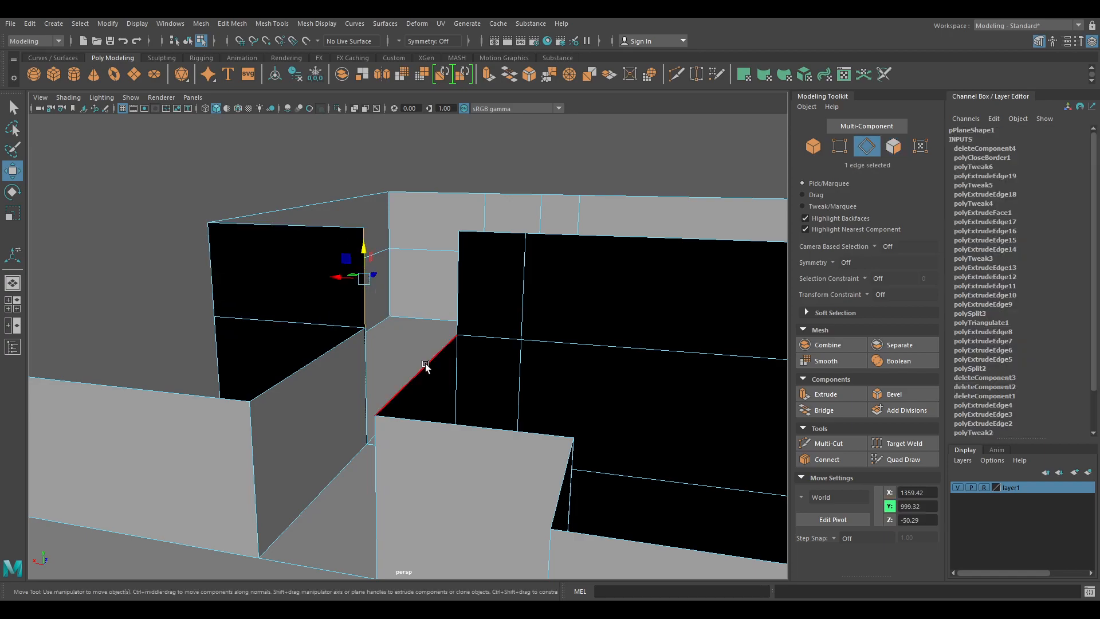
shift+click(463, 290)
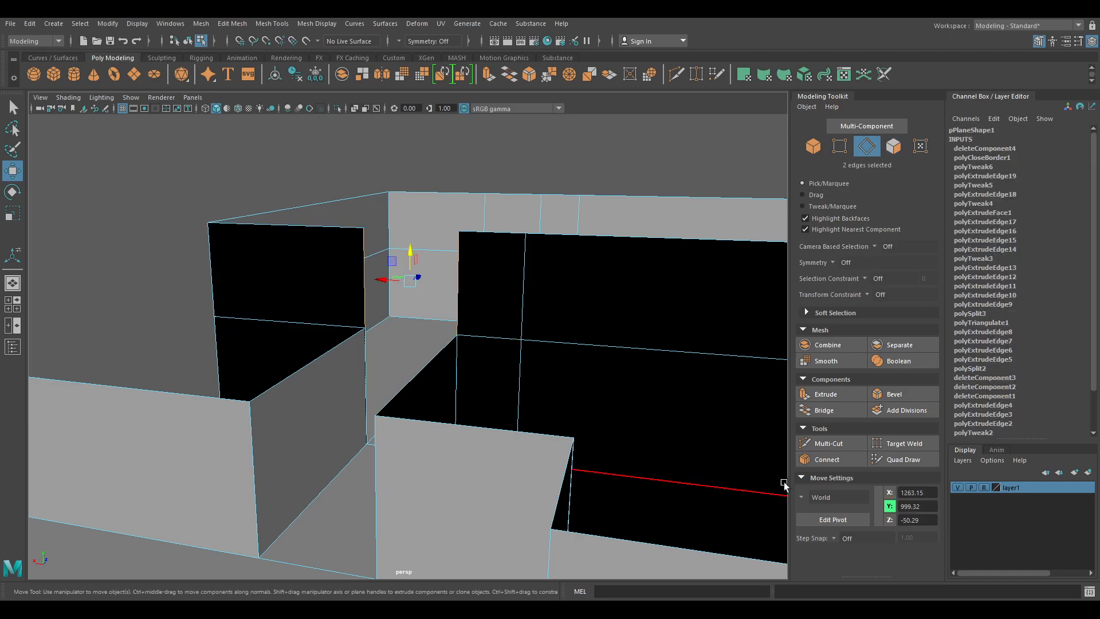
click(824, 410)
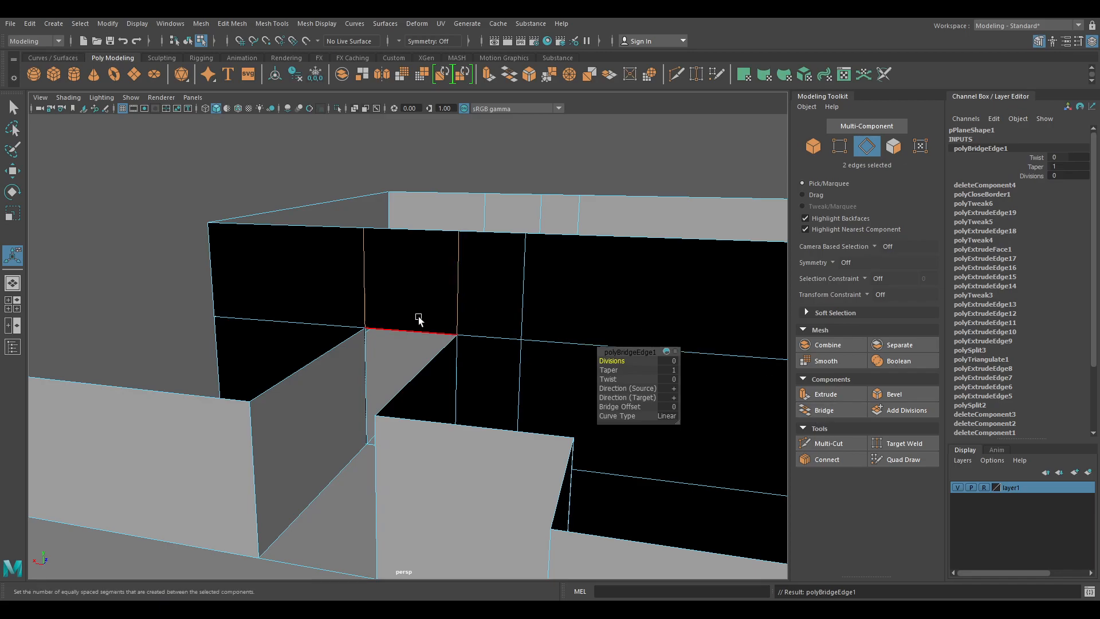
key(q)
Close the large room's ceiling by selecting its top border edges and applying Fill Hole
double_click(416, 231)
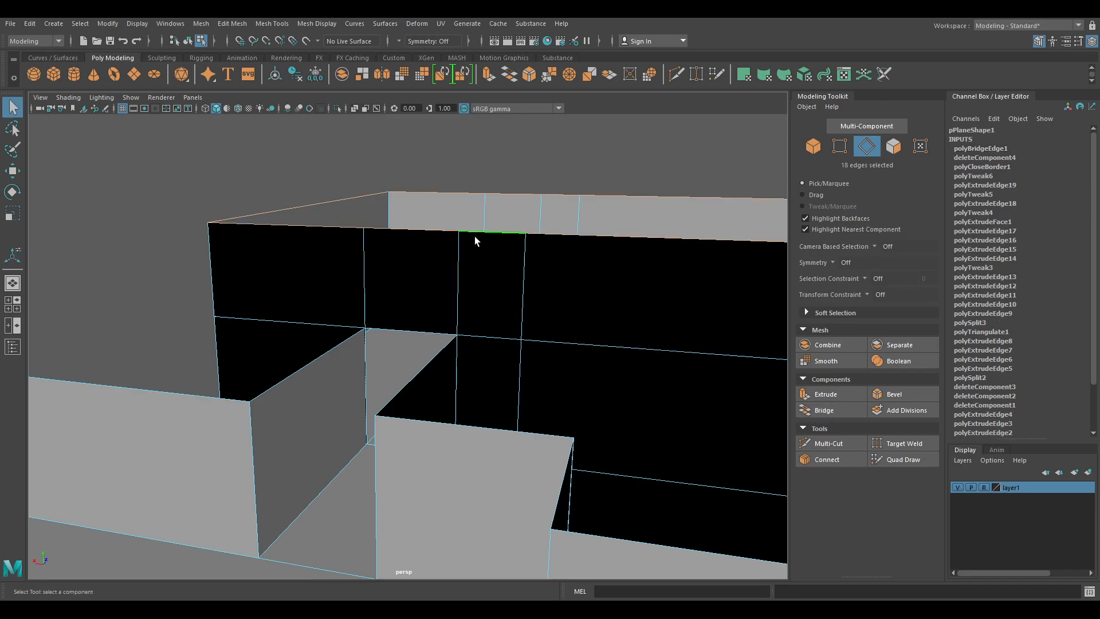
scroll(399, 299, down, 5)
alt+drag(400, 299, 702, 266)
alt+drag(491, 305, 401, 321)
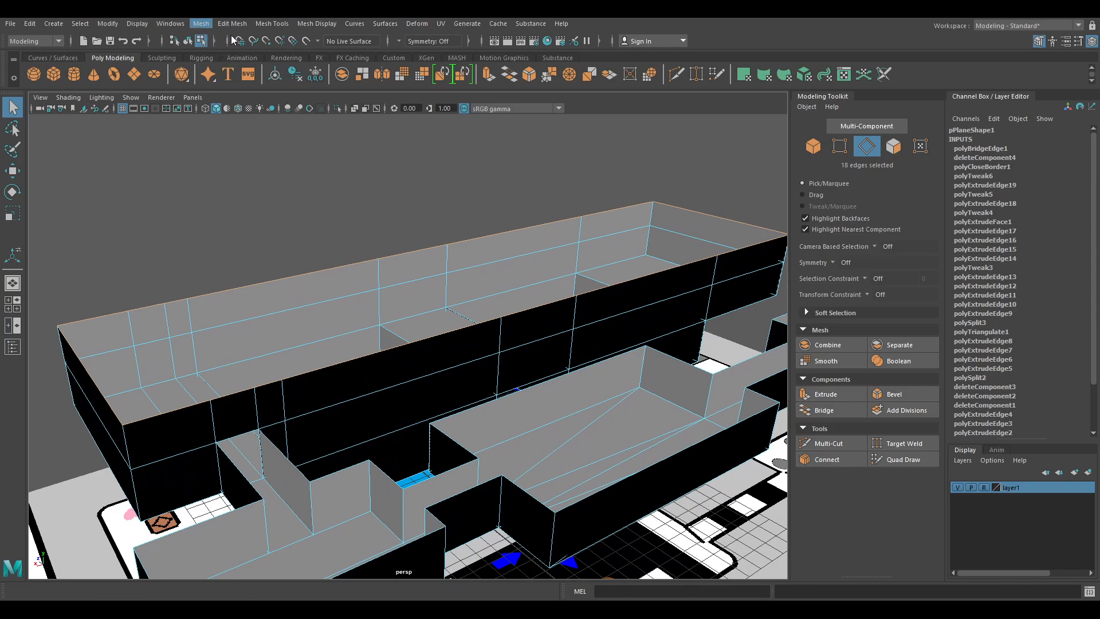
click(200, 24)
click(222, 105)
Close the ceiling of the smaller rooms and corridors with Fill Hole on their top border edges
alt+drag(498, 244, 385, 196)
double_click(363, 192)
alt+right_drag(601, 240, 414, 217)
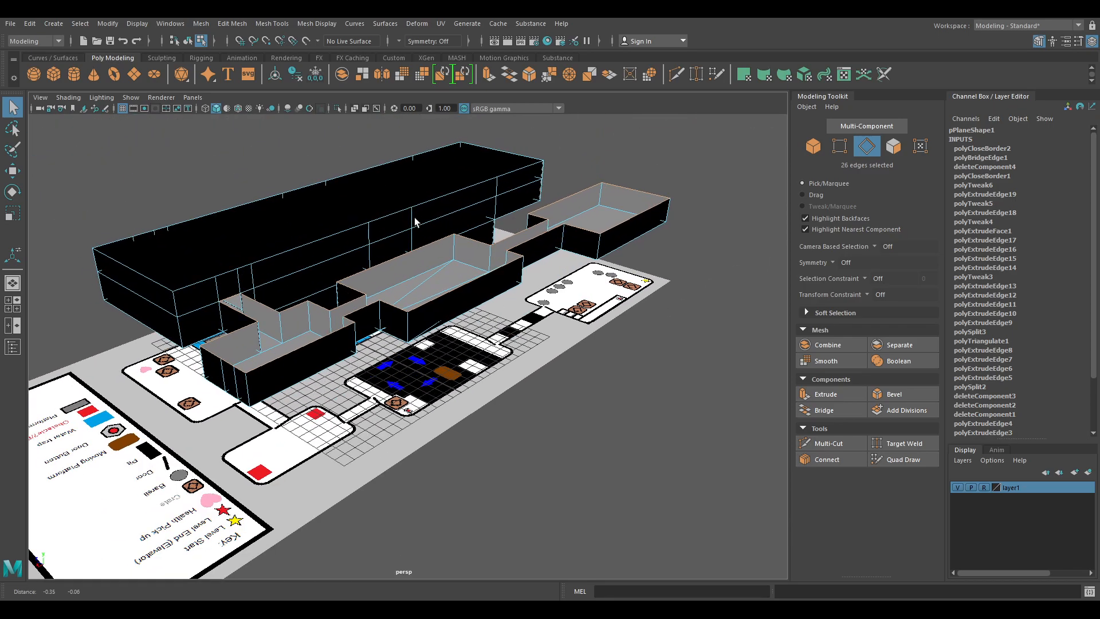
click(200, 24)
click(236, 105)
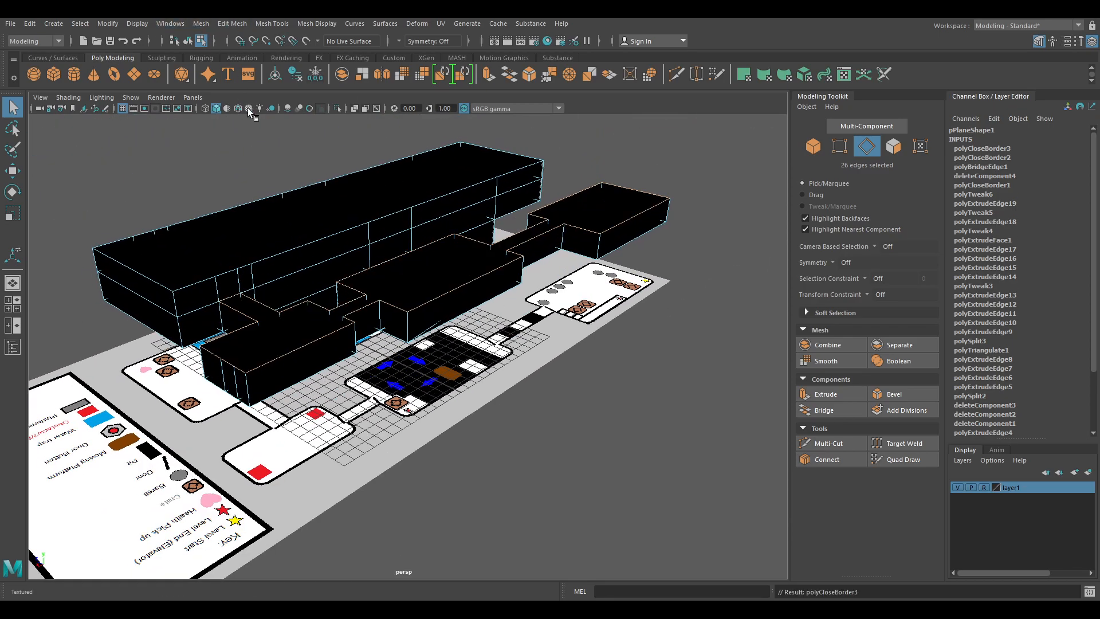
Return to object mode and enable Backface Culling so the level mesh's interior can be seen
click(599, 439)
alt+drag(599, 440, 471, 200)
key(F8)
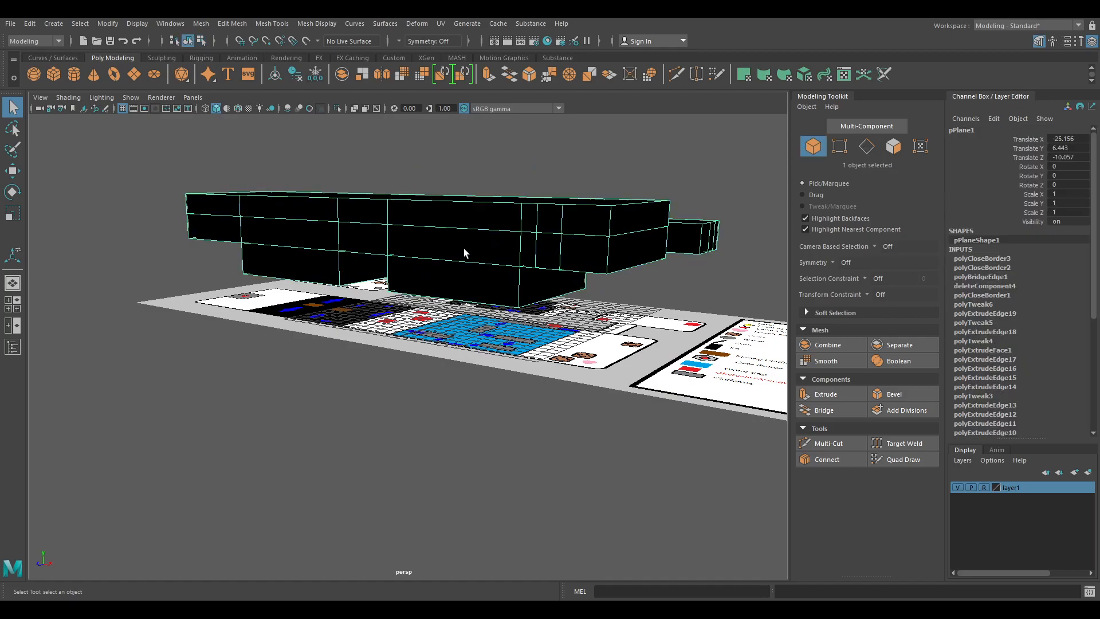
click(80, 212)
alt+drag(410, 361, 397, 395)
alt+right_drag(398, 395, 410, 367)
alt+middle_drag(411, 367, 390, 385)
alt+right_drag(391, 389, 371, 378)
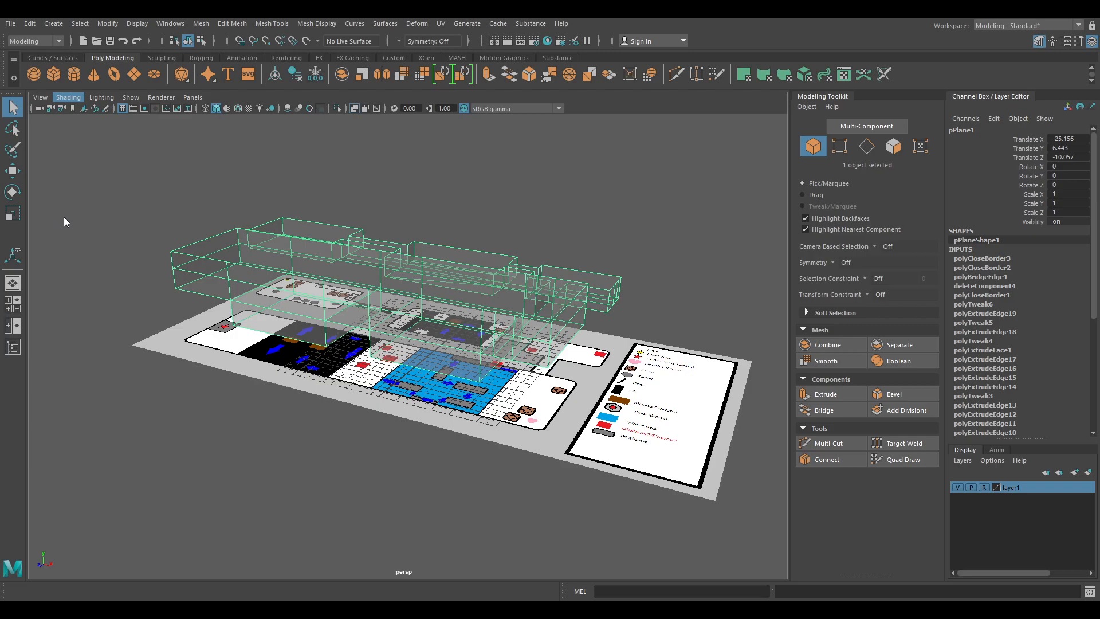
click(233, 510)
click(404, 313)
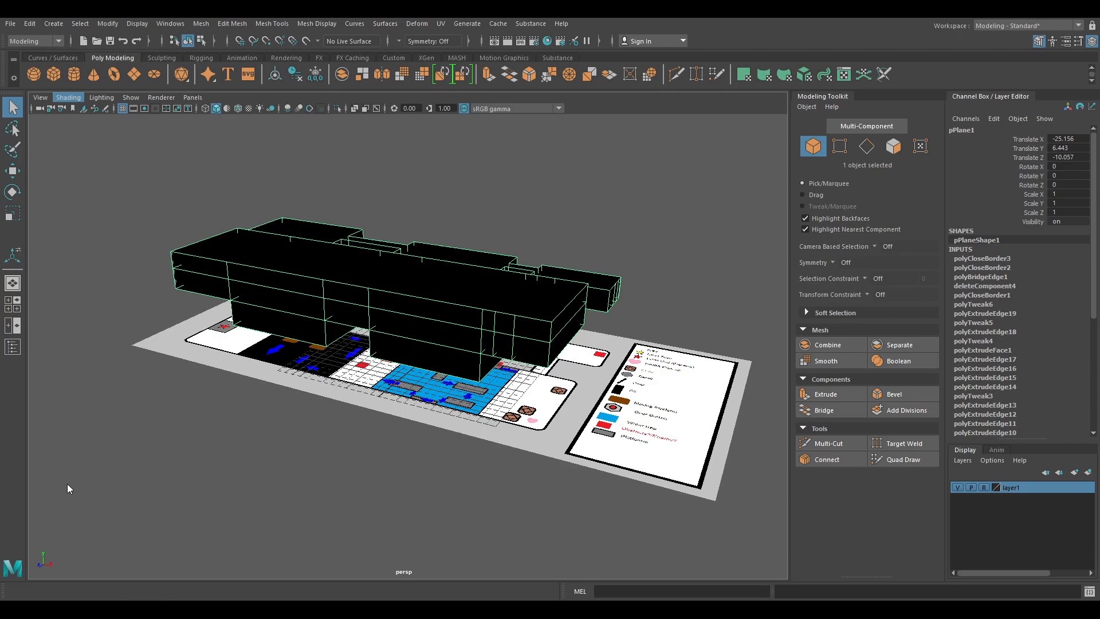
key(alt+x)
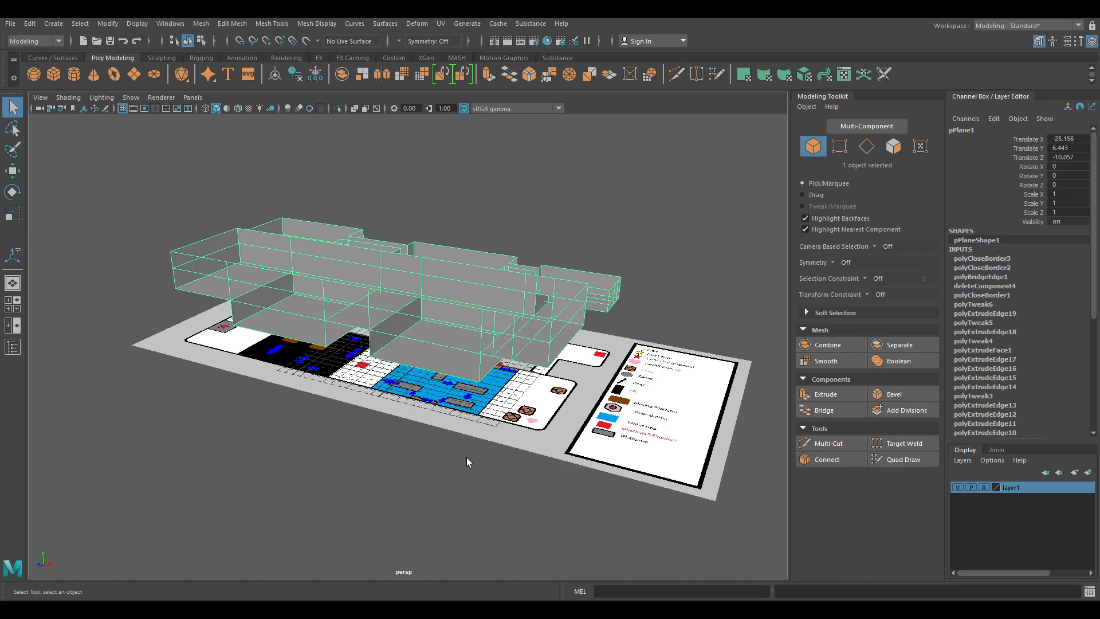
Deselect the level mesh, view it from a low angle, and enable Wireframe on Shaded
click(535, 482)
alt+drag(535, 481, 511, 460)
scroll(507, 347, up, 5)
alt+middle_drag(510, 343, 545, 402)
alt+drag(545, 402, 635, 442)
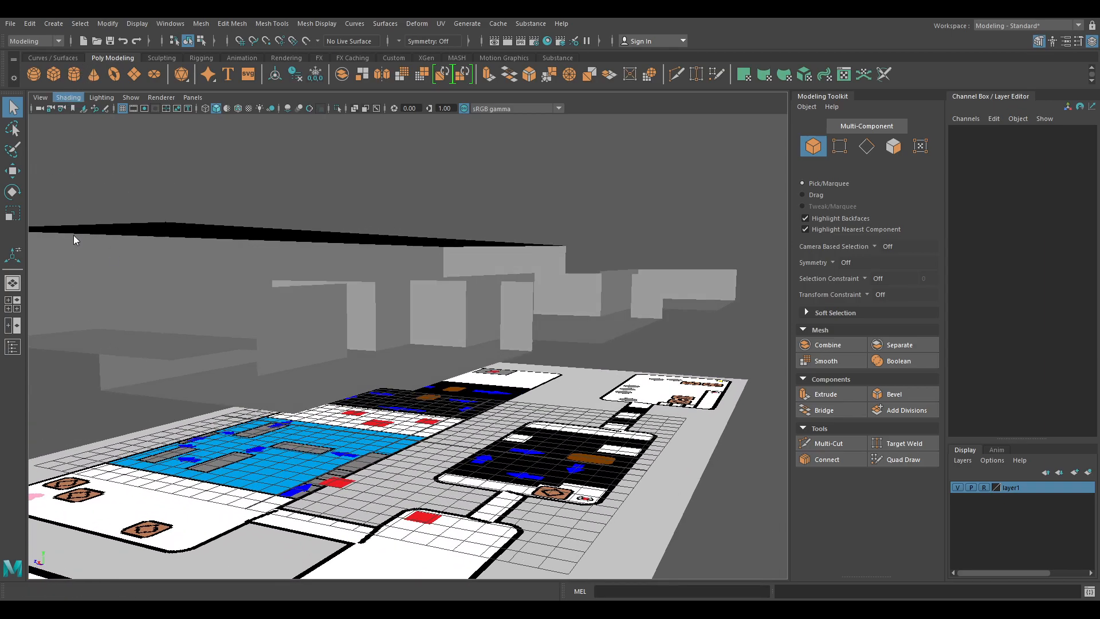
click(65, 203)
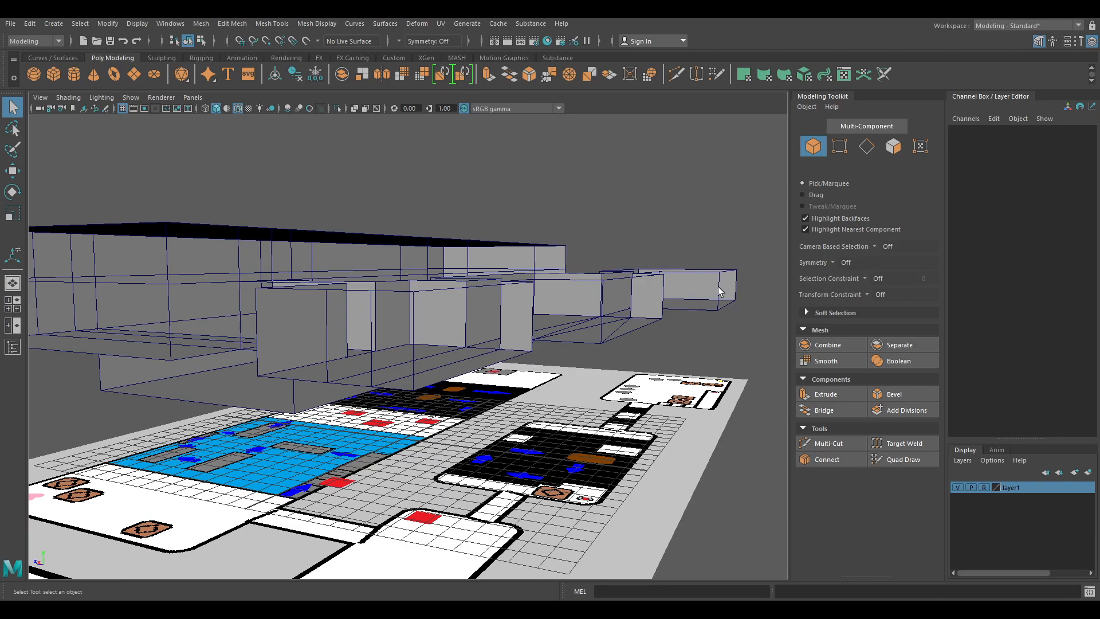
Select the level mesh, delete its construction history, and freeze its transformations
scroll(445, 288, down, 4)
alt+drag(483, 349, 647, 385)
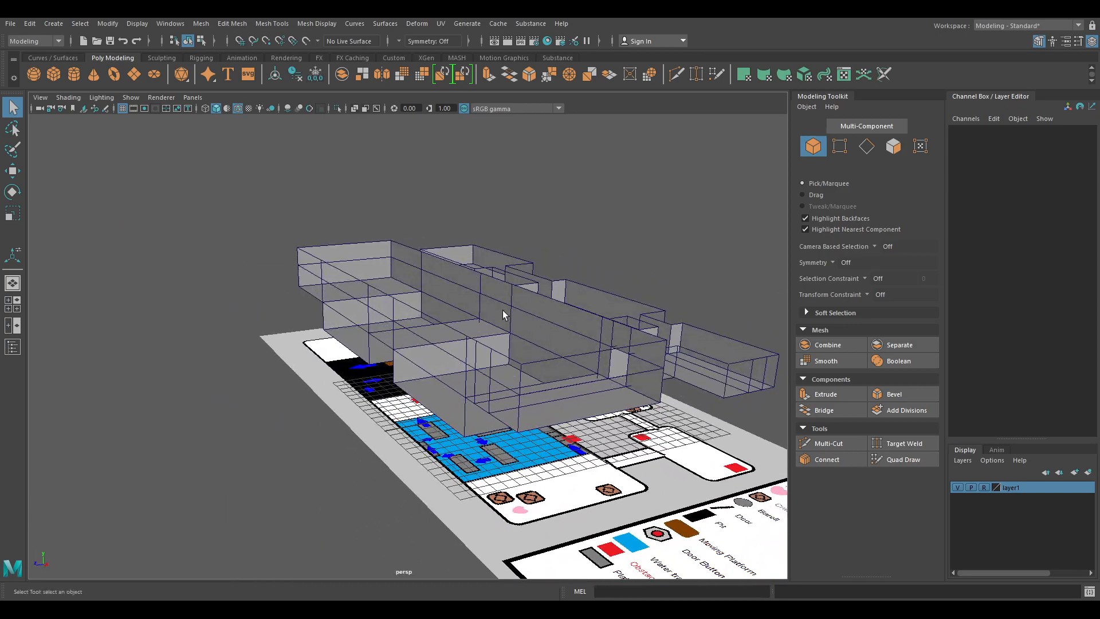
scroll(558, 342, up, 4)
scroll(469, 356, down, 5)
alt+drag(471, 361, 503, 307)
click(503, 307)
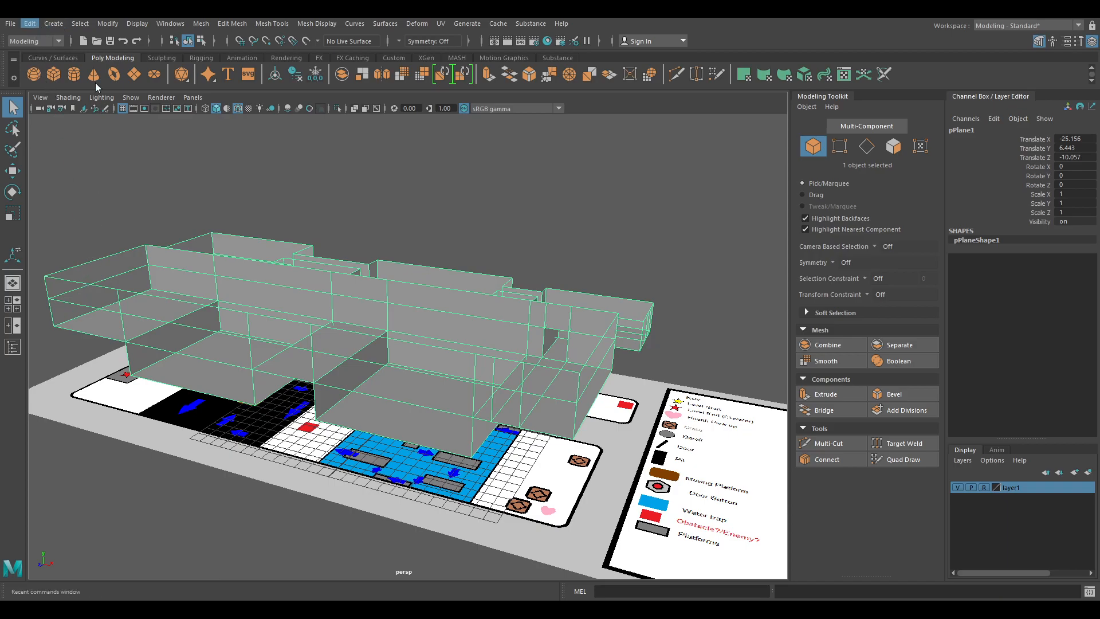
click(108, 24)
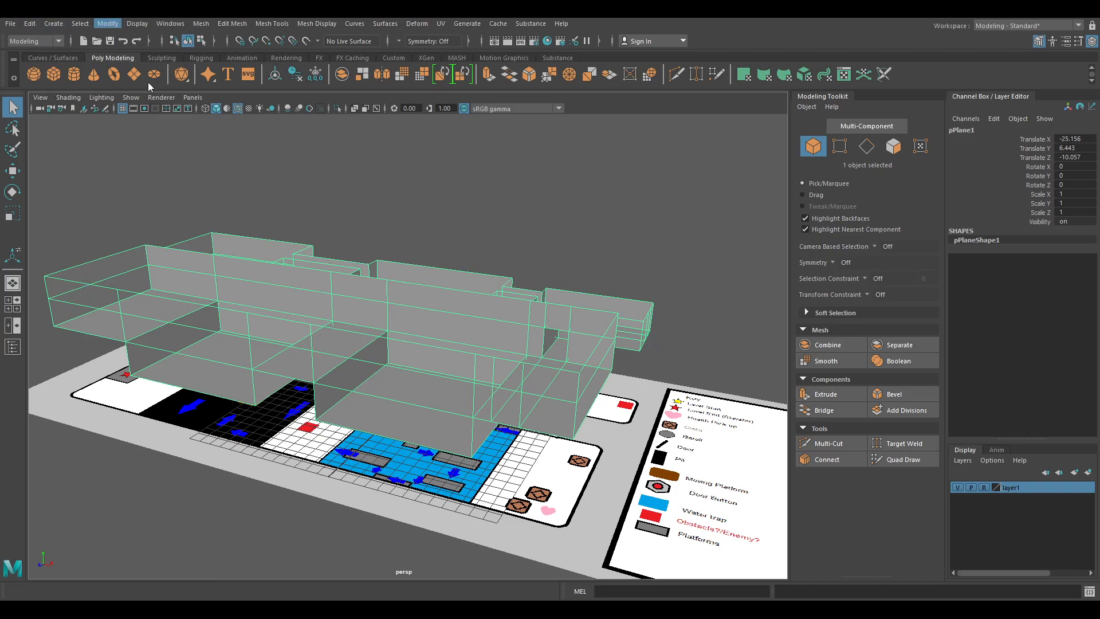
click(153, 75)
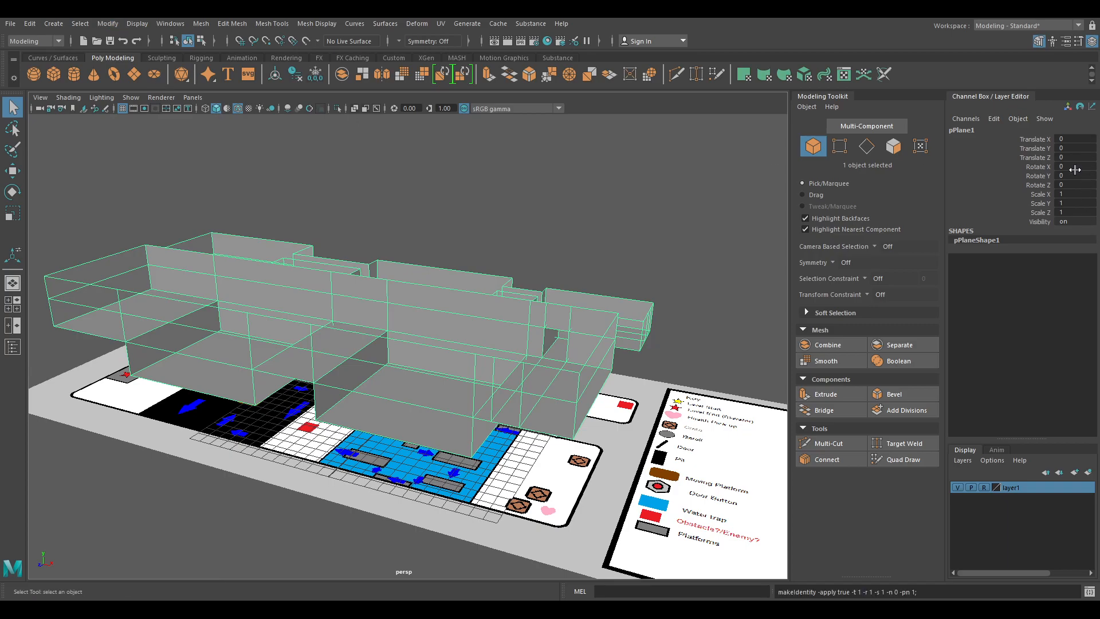
Rename the level mesh's shape node to level1_Base in the Attribute Editor
key(w)
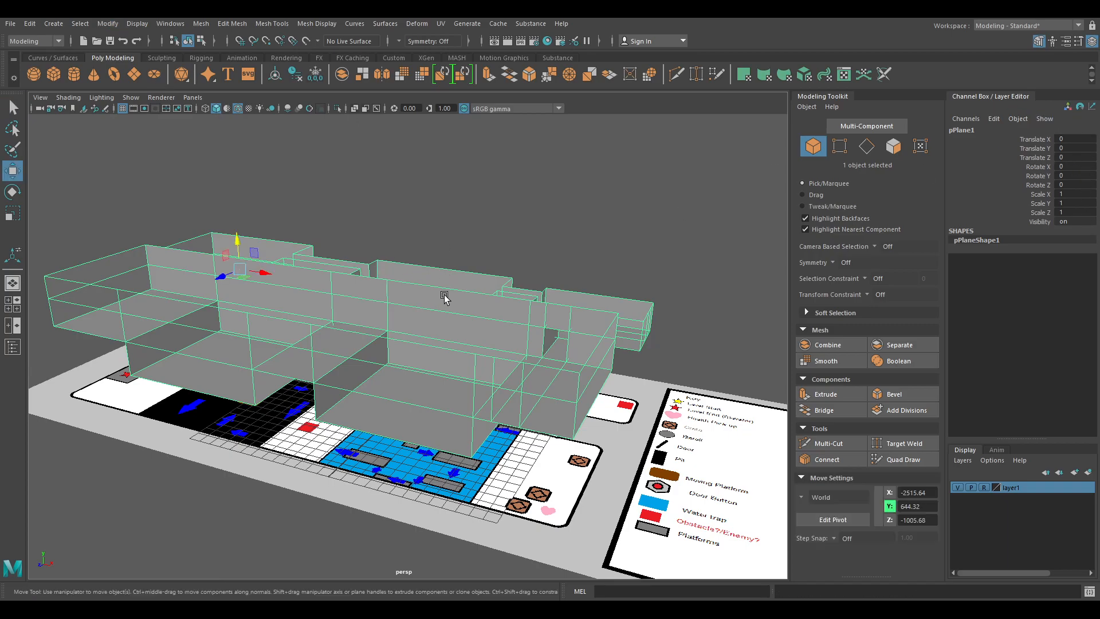
click(1065, 41)
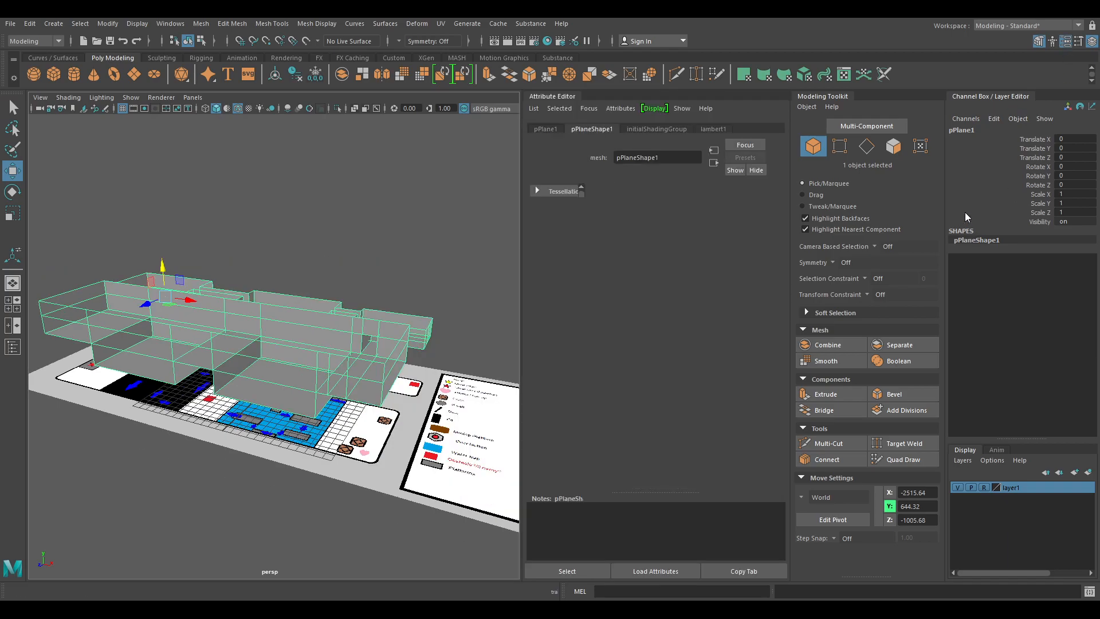
drag(667, 161, 576, 158)
text(level)
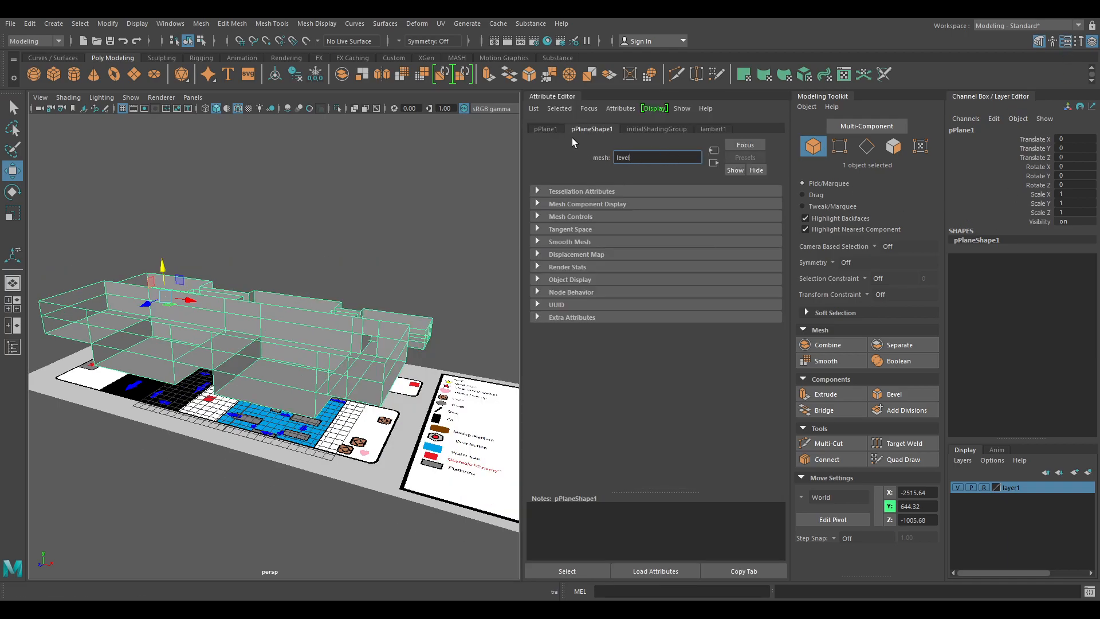
text(1_Base)
key(Return)
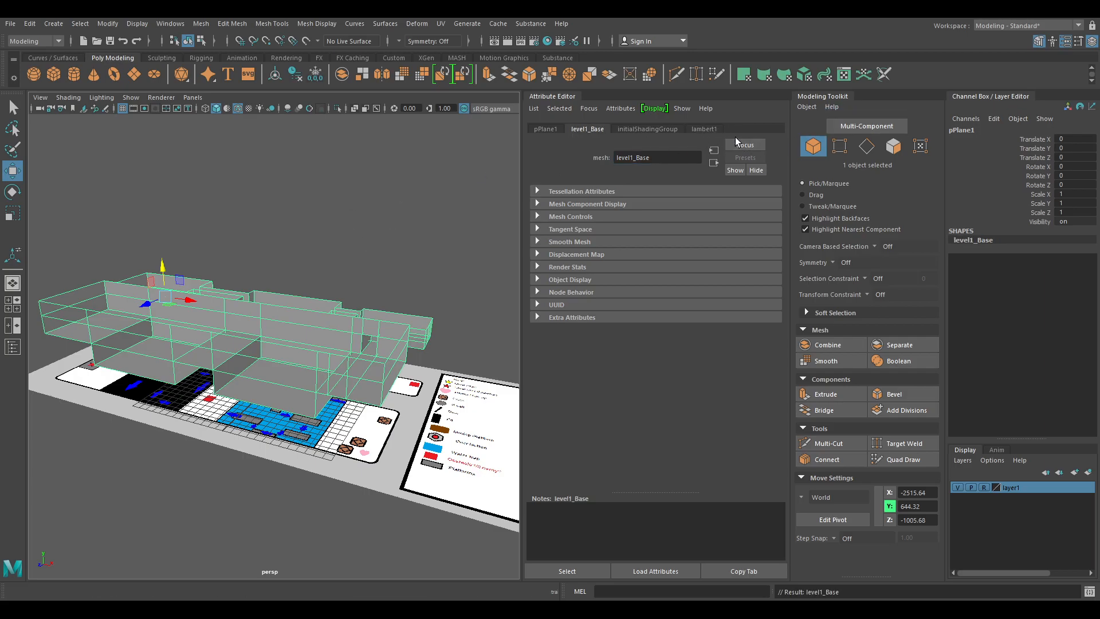
Hide the Attribute Editor and Modeling Toolkit, and assign the level mesh to a new display layer set to Reference
click(1039, 41)
click(1065, 41)
click(539, 203)
click(481, 363)
click(1086, 473)
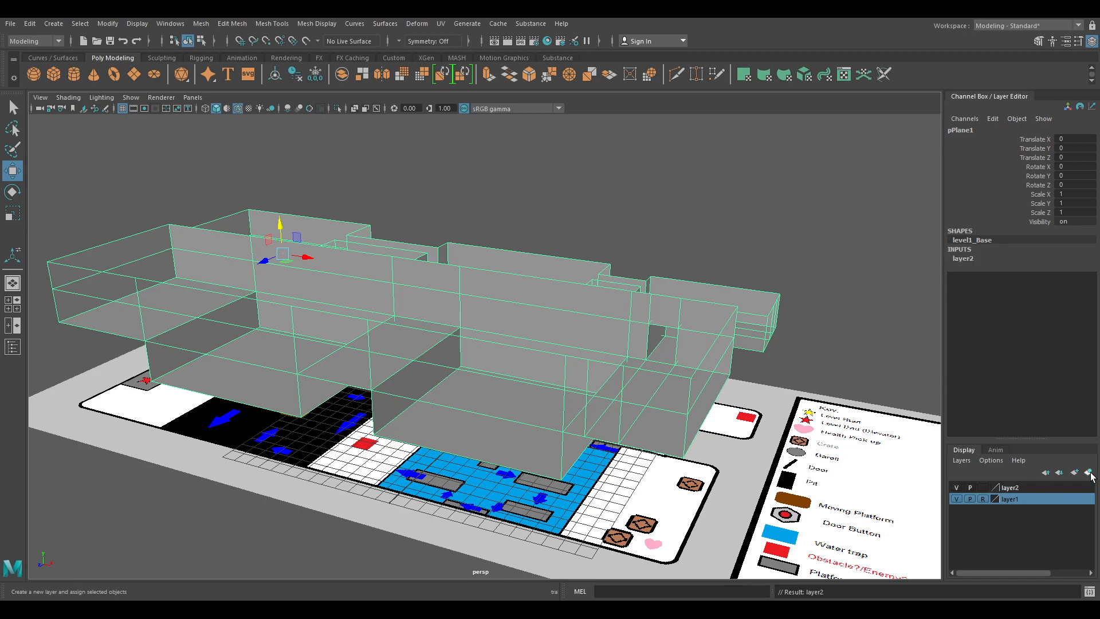
click(983, 487)
click(983, 487)
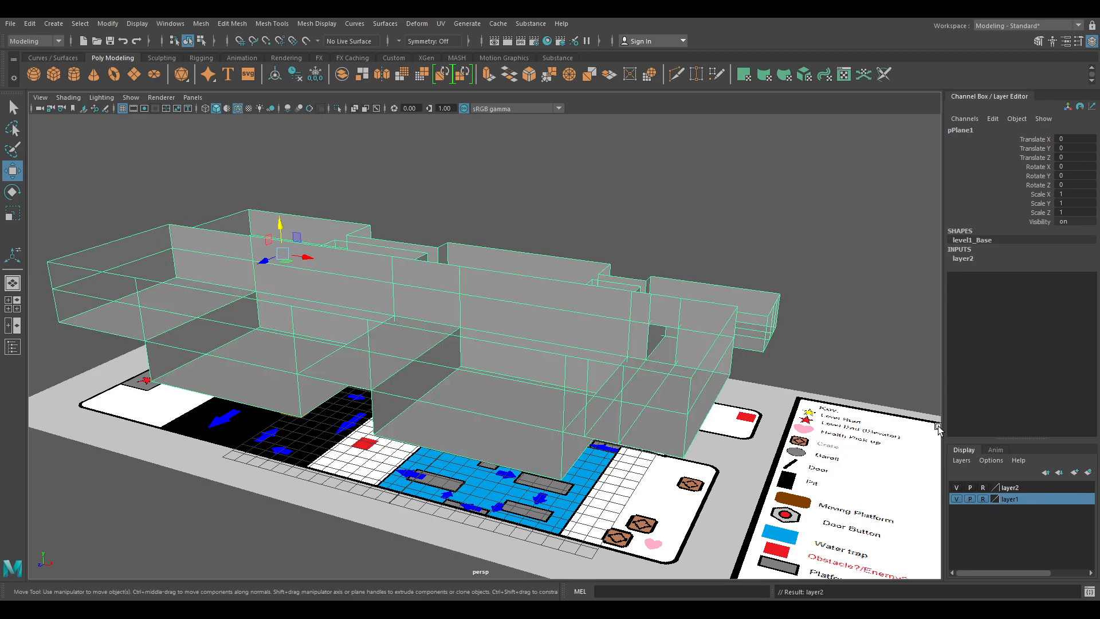
click(902, 363)
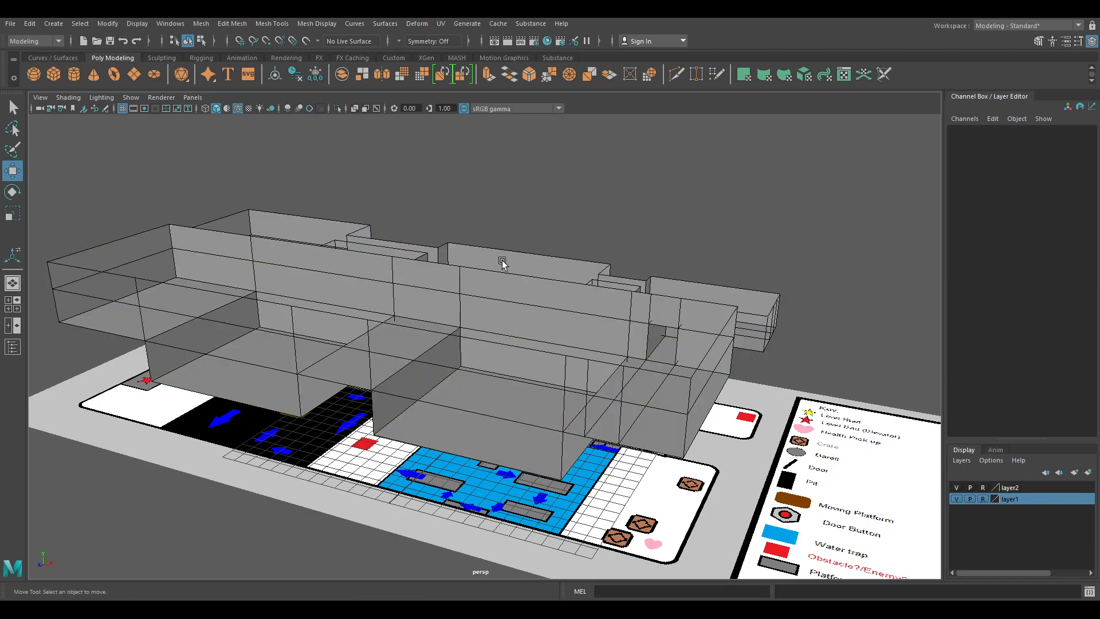
Draw a polygon cube about 1.5 wide, 5.4 high and 1.5 deep over the start room's upper crate marker in the top view
key(space)
key(space)
scroll(552, 254, down, 2)
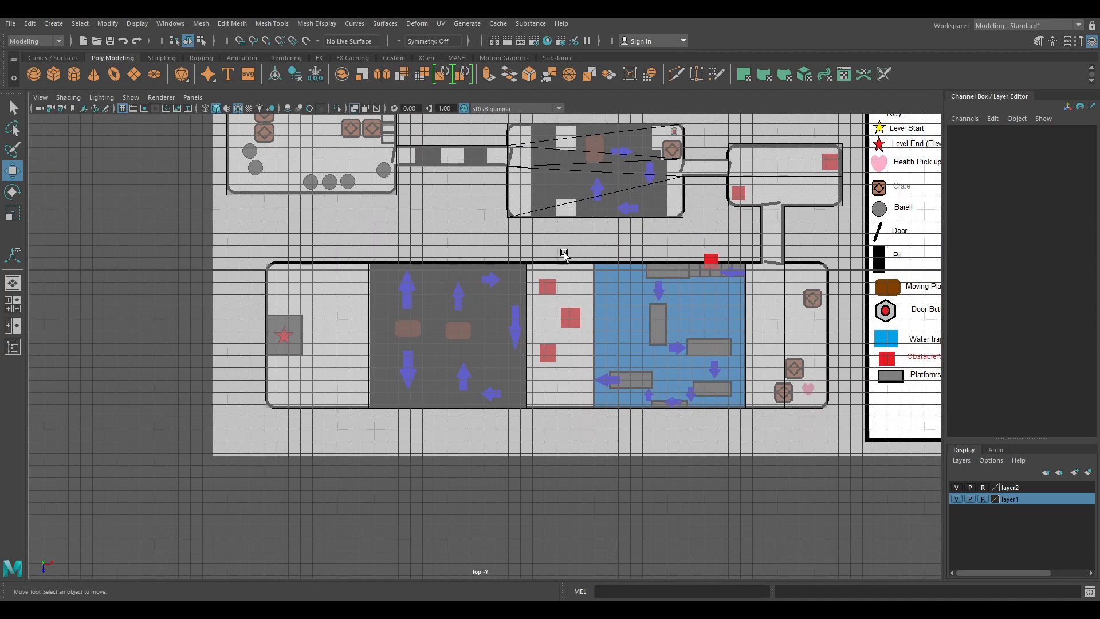
scroll(551, 254, down, 3)
scroll(587, 342, up, 6)
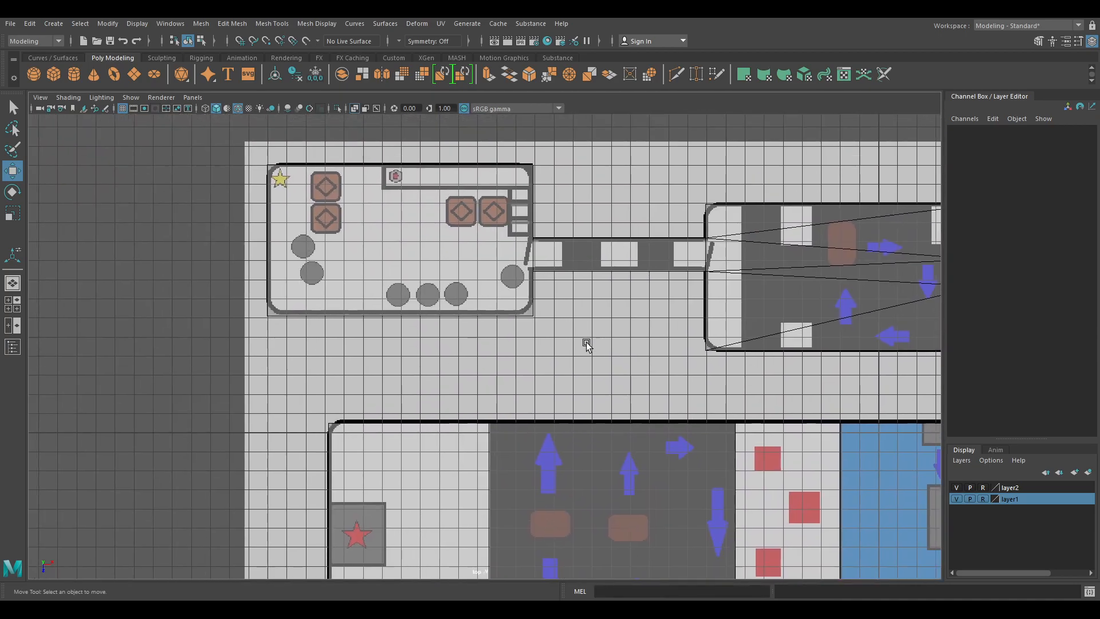
click(53, 74)
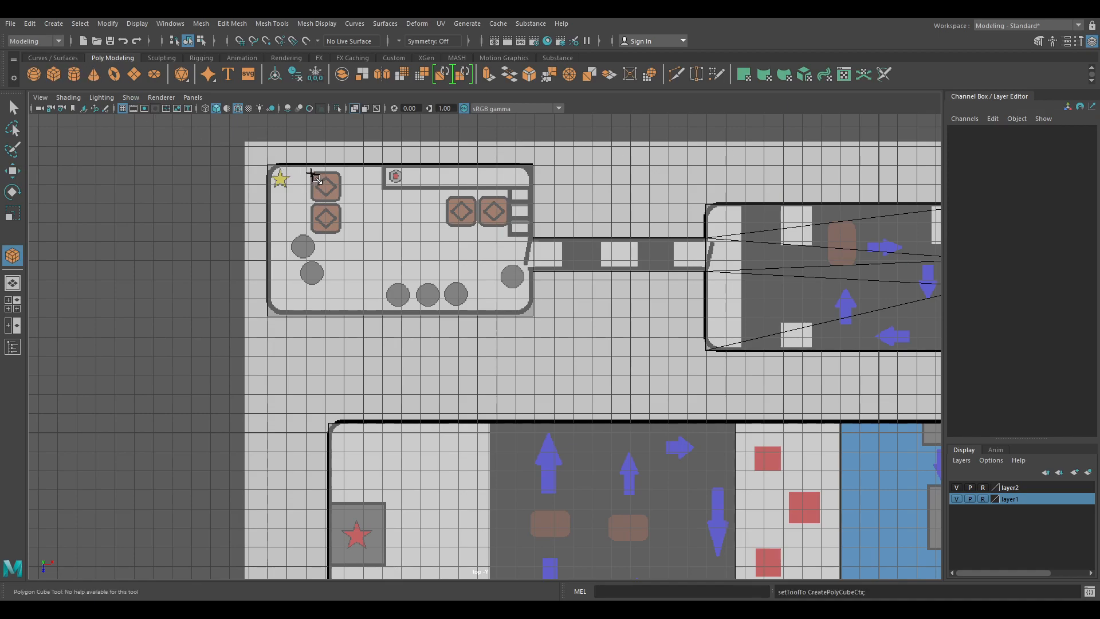
drag(317, 179, 341, 204)
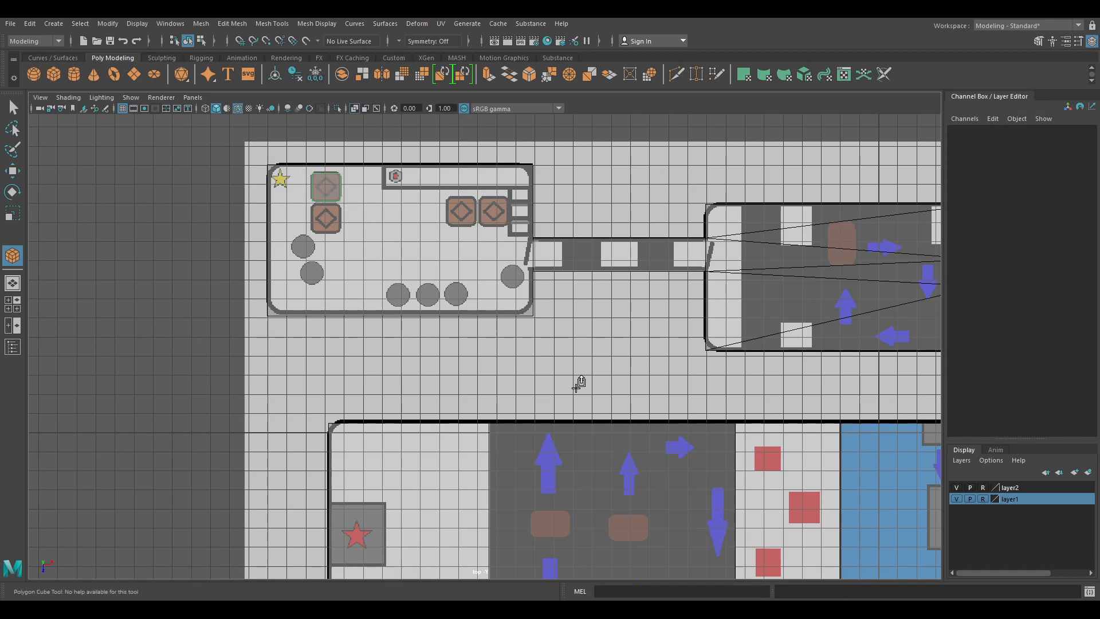
key(space)
key(space)
click(678, 432)
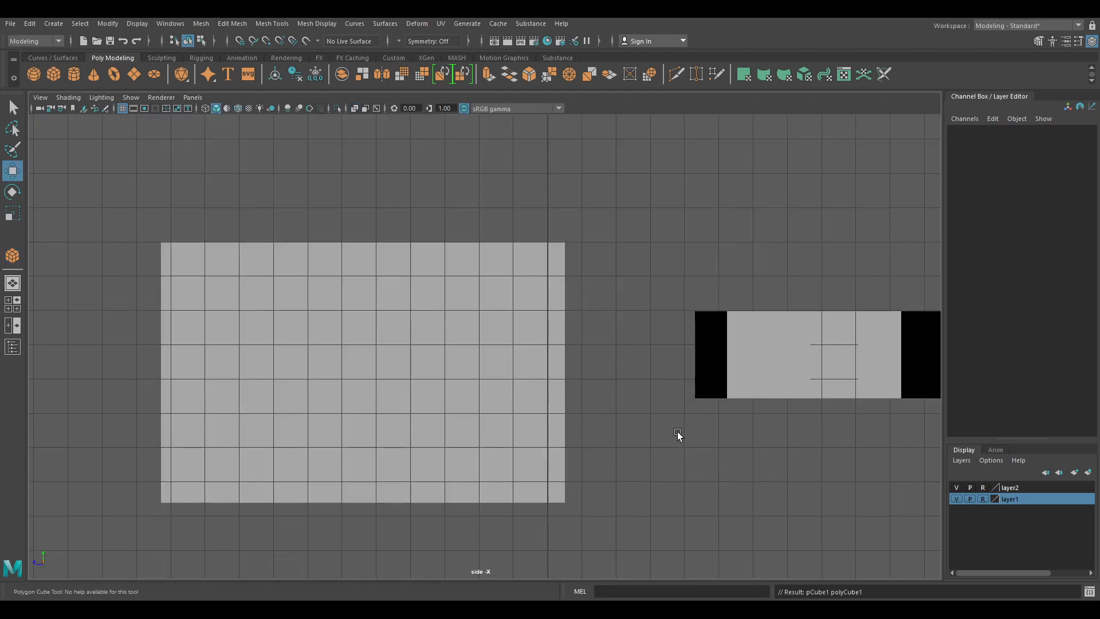
key(space)
key(space)
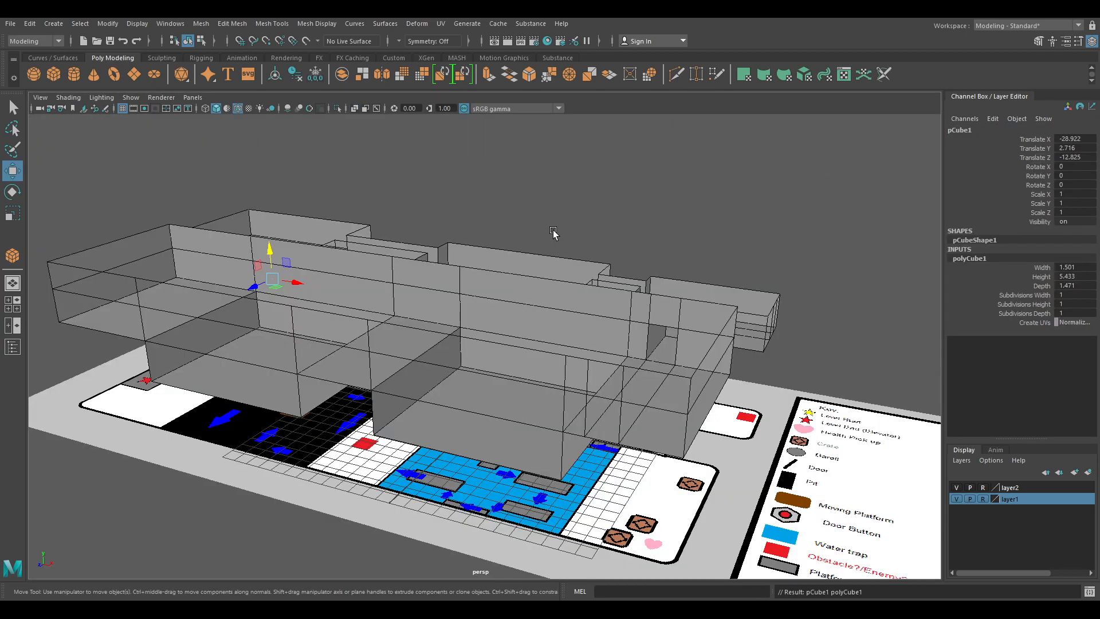
Set the new cube's width, height and depth to 1
key(f)
alt+drag(553, 366, 624, 350)
double_click(1084, 267)
text(1)
key(Tab)
text(1)
key(Tab)
text(1)
key(Tab)
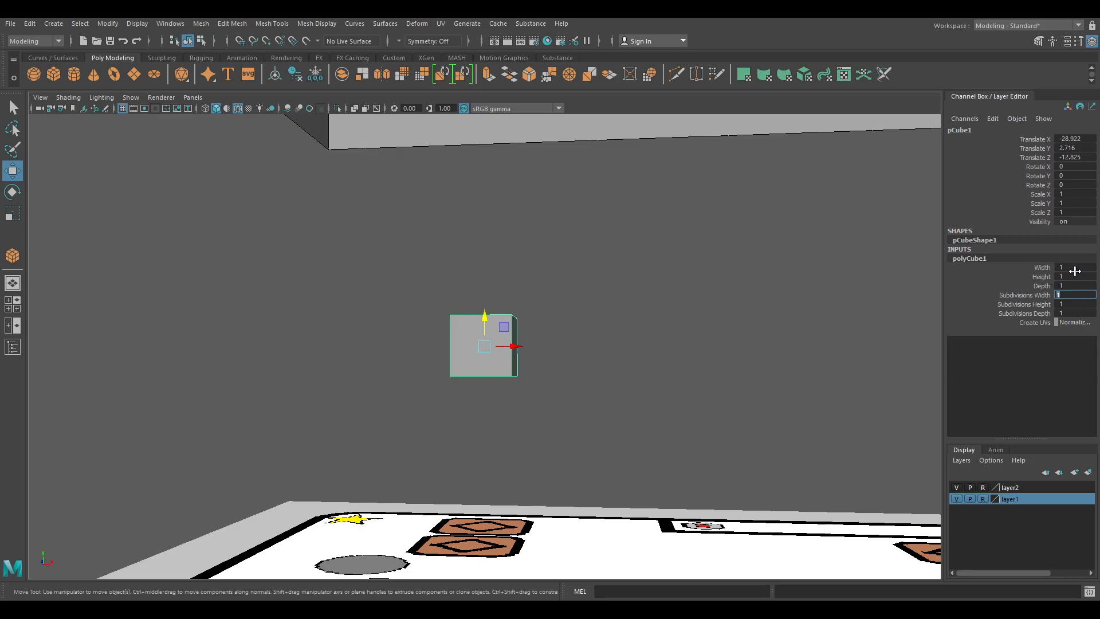
click(544, 360)
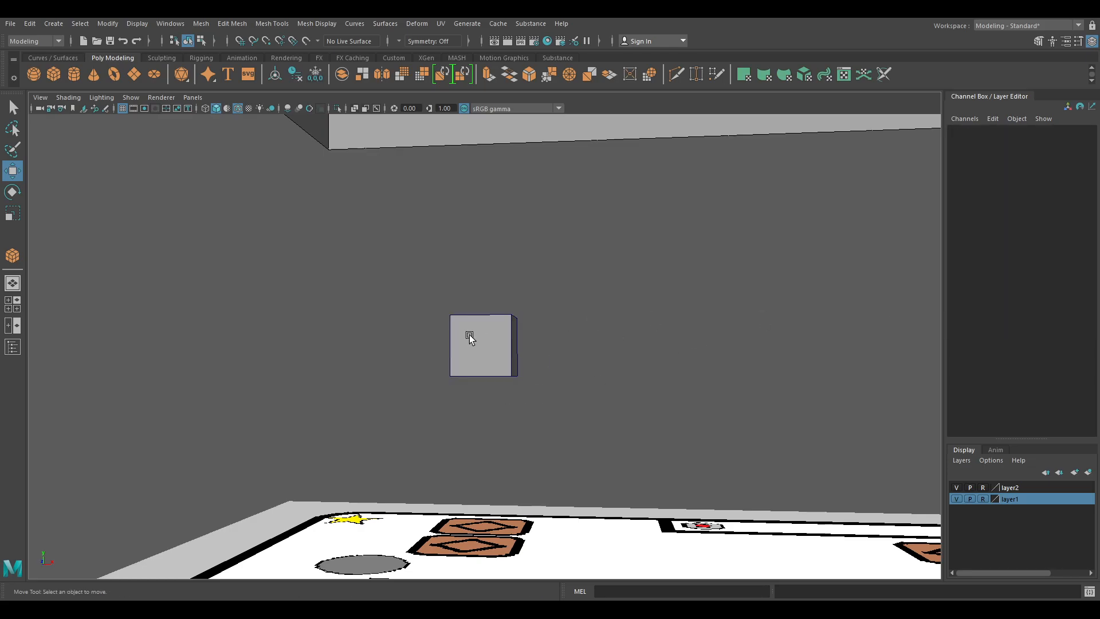
Scale the cube uniformly to about 1.46 and align it with the start room's upper crate marker in the top view
click(466, 338)
key(space)
key(space)
scroll(250, 238, up, 1)
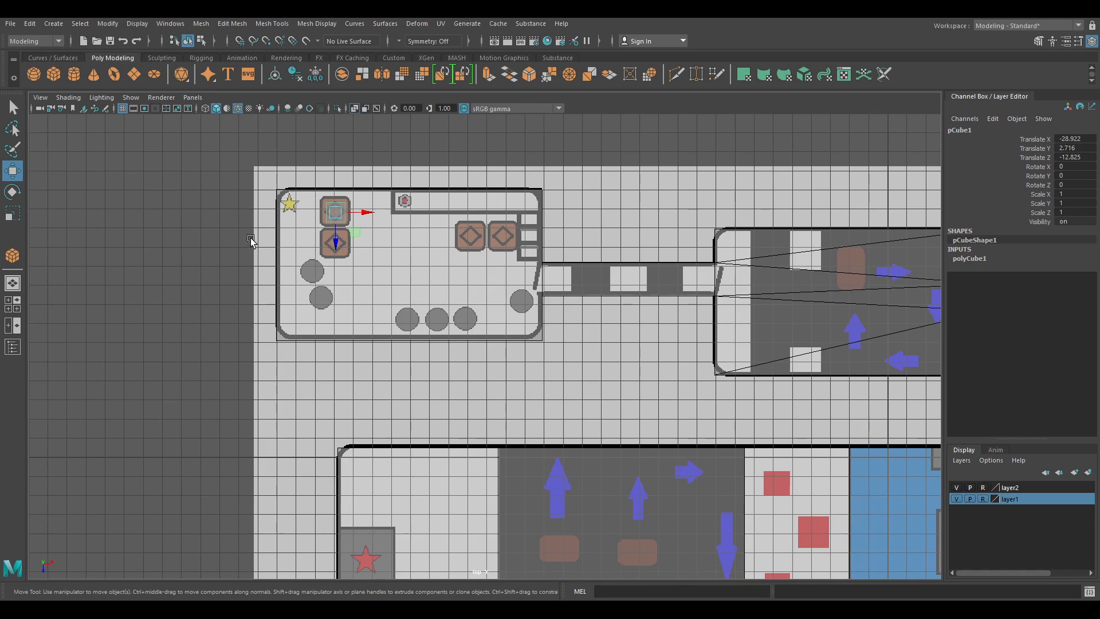
scroll(395, 243, up, 1)
key(r)
drag(308, 191, 318, 187)
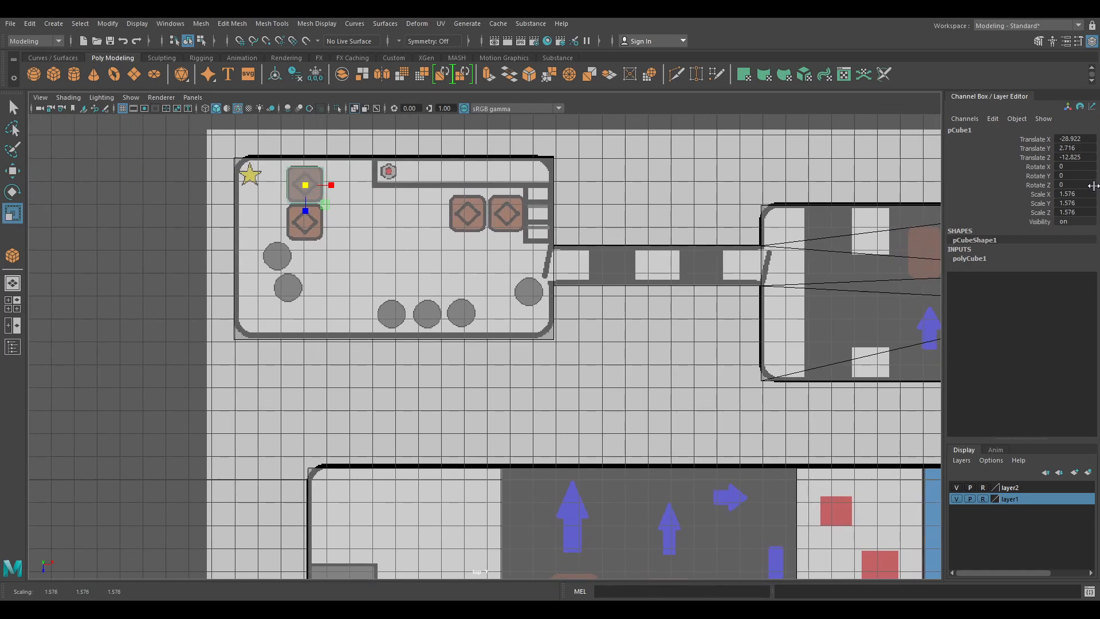
key(w)
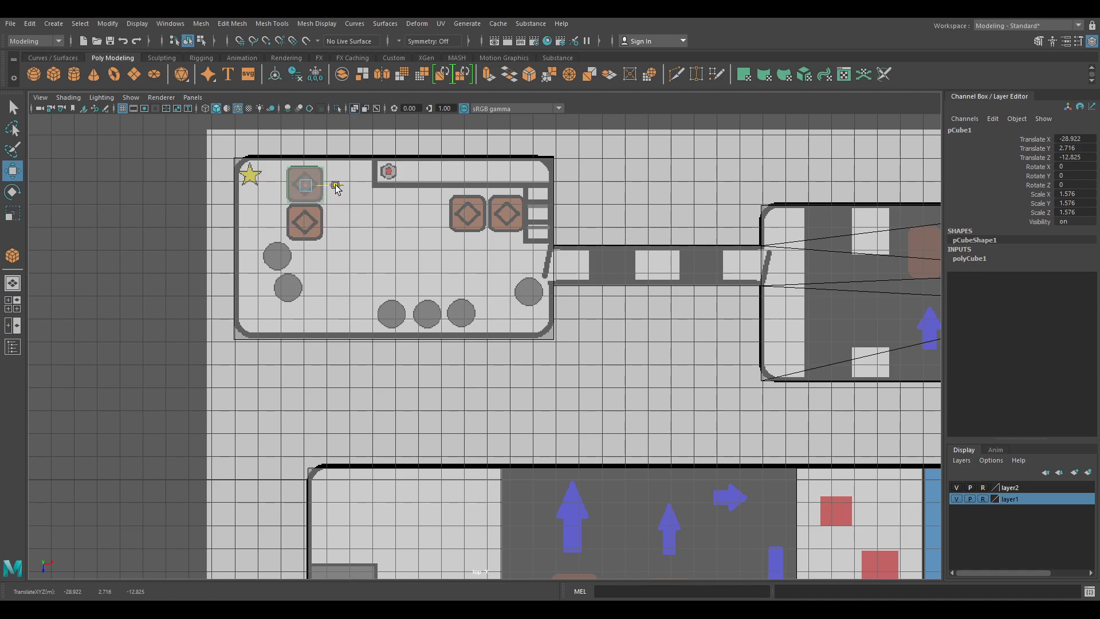
key(r)
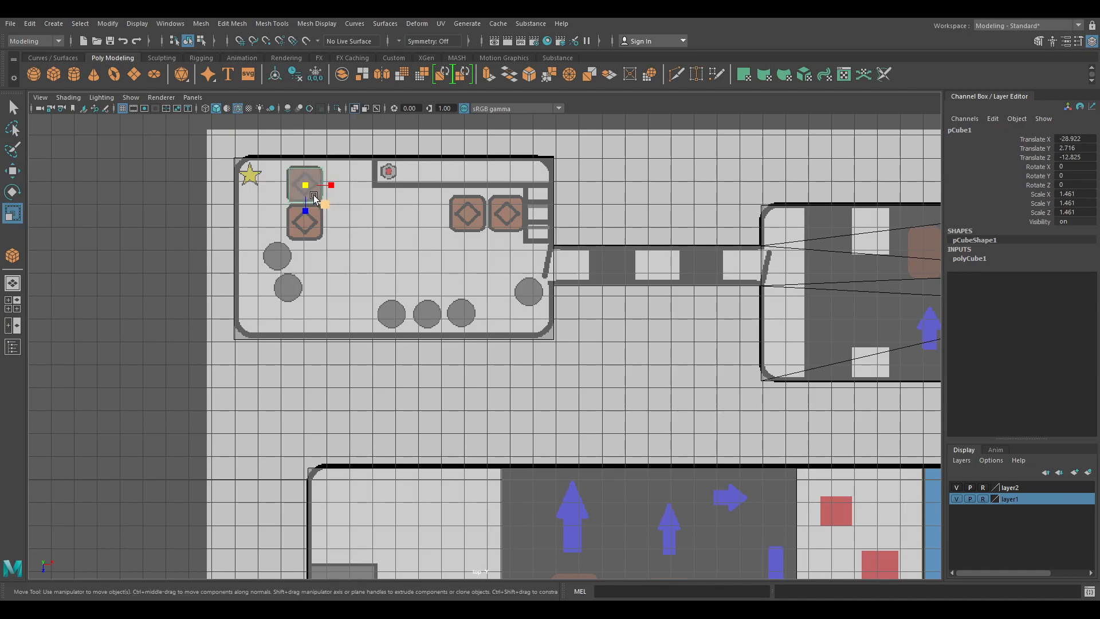
key(w)
drag(304, 184, 304, 183)
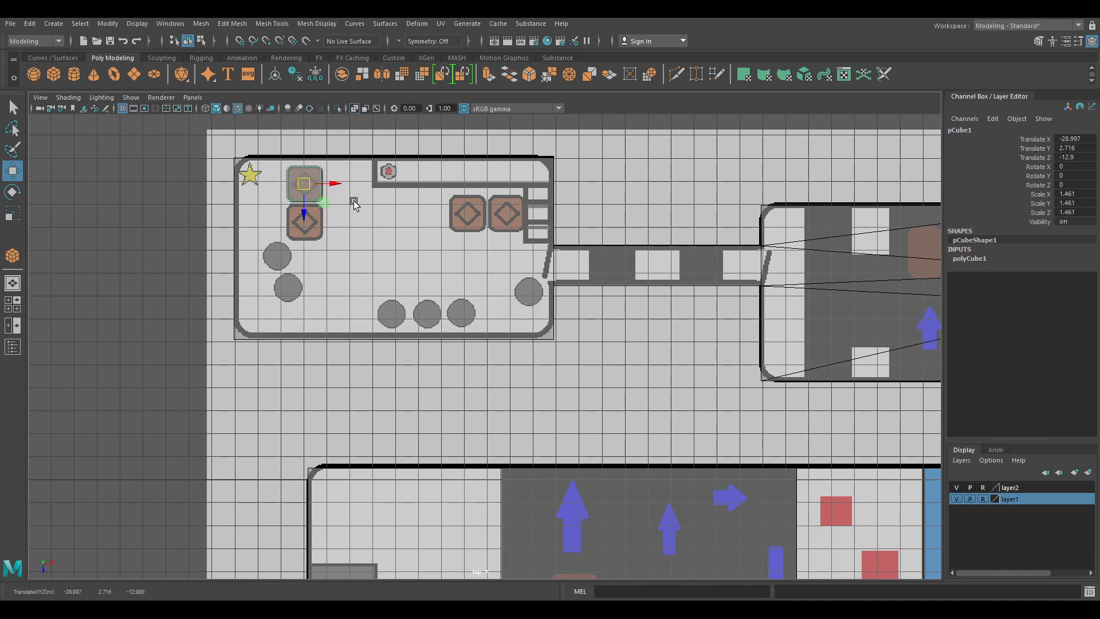
Raise the crate cube onto the start room's floor at Translate Y of about 7.18
key(space)
key(space)
alt+drag(741, 252, 483, 222)
key(f)
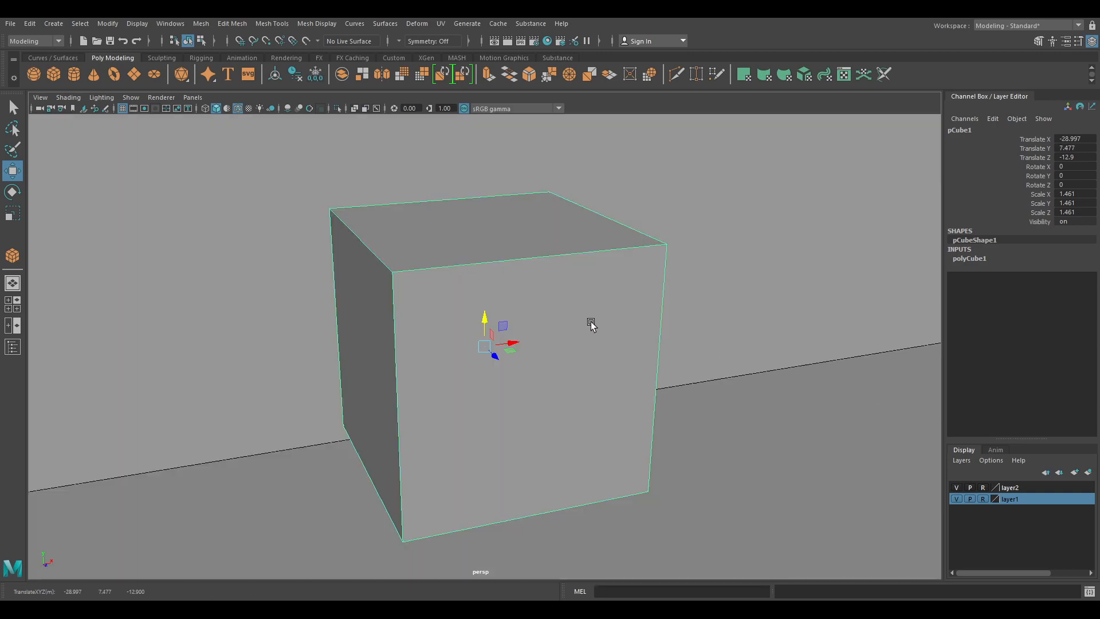
scroll(630, 339, down, 3)
alt+drag(473, 392, 496, 324)
scroll(613, 352, up, 3)
alt+right_drag(589, 365, 562, 385)
alt+drag(562, 385, 485, 360)
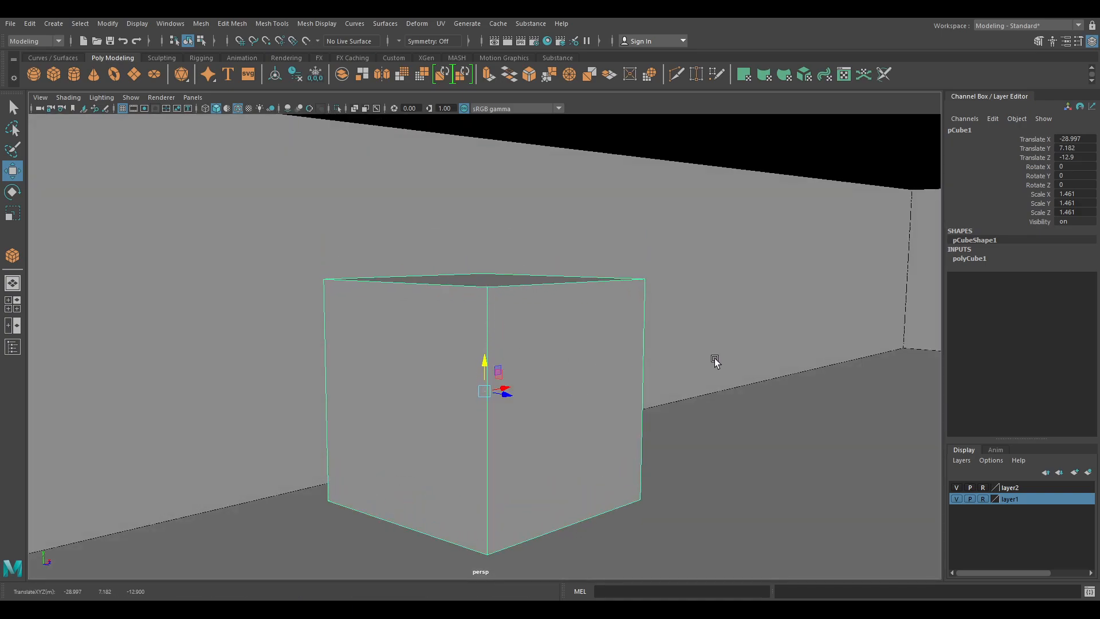
Duplicate the crate beside the first one, at Translate Z of about -11.08
alt+right_drag(714, 363, 582, 383)
alt+drag(582, 383, 470, 399)
alt+drag(574, 383, 503, 395)
key(ctrl+d)
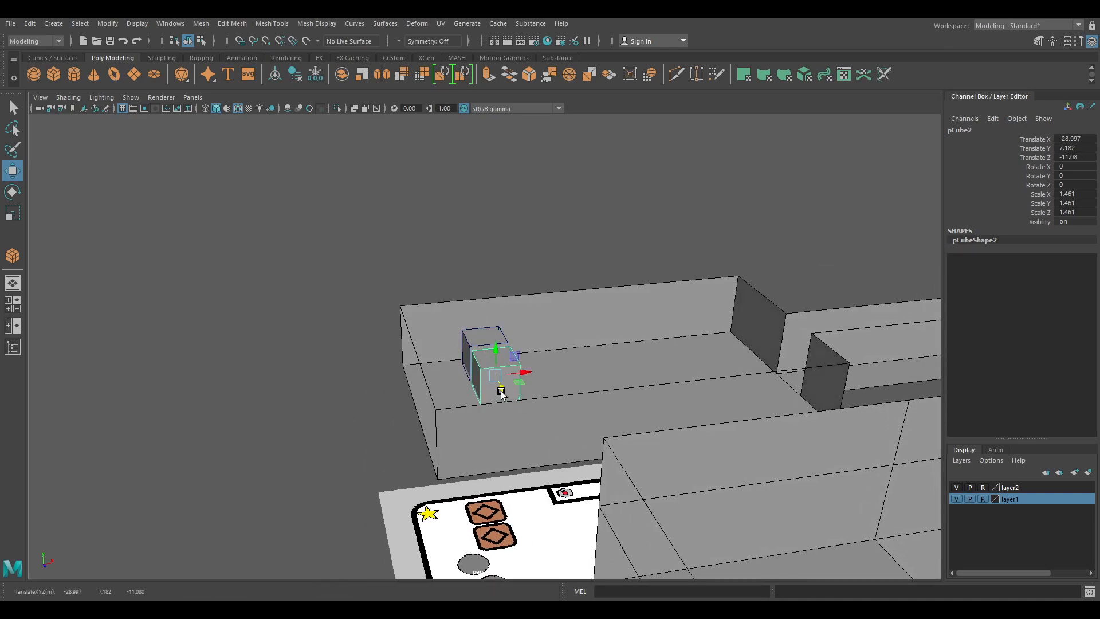
Place two crate duplicates over the pair of crate markers near the start room's door in the top view
key(space)
key(space)
scroll(447, 326, down, 1)
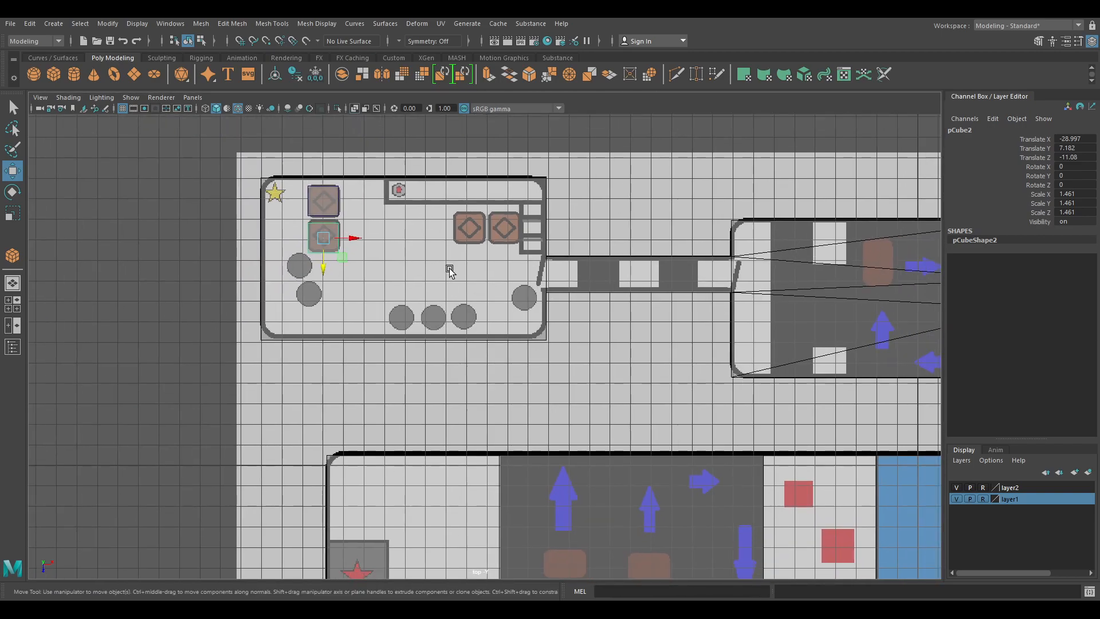
key(ctrl+d)
drag(334, 228, 540, 213)
key(ctrl+d)
alt+right_drag(653, 264, 424, 280)
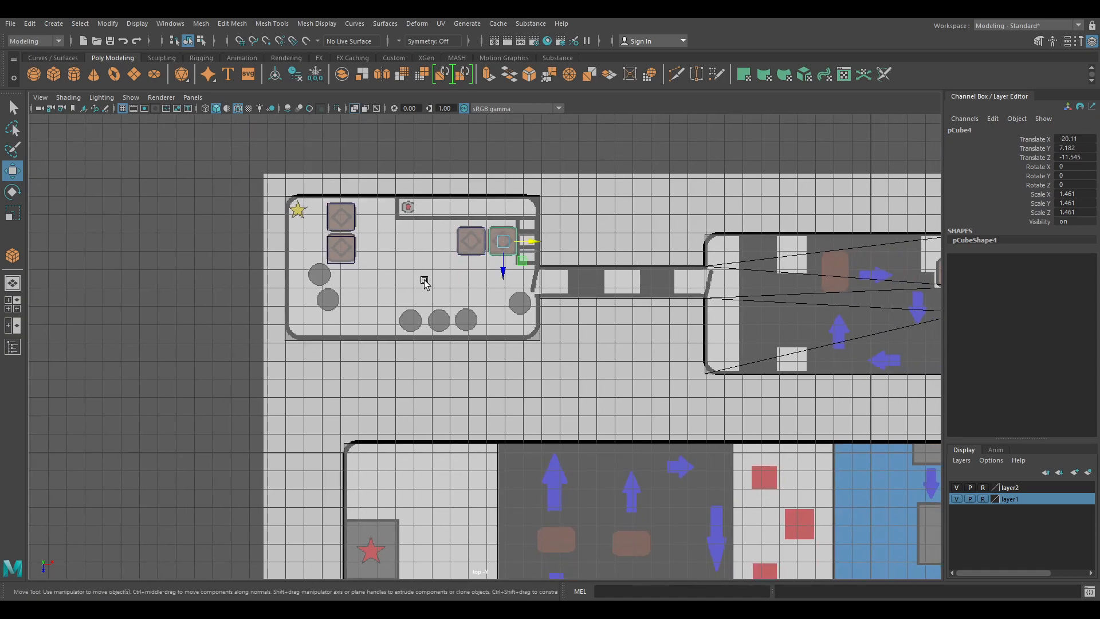
Place crate duplicates over the crate marker in the pit room and the three markers in the area beyond the water trap
alt+right_drag(668, 352, 551, 324)
alt+middle_drag(551, 324, 282, 285)
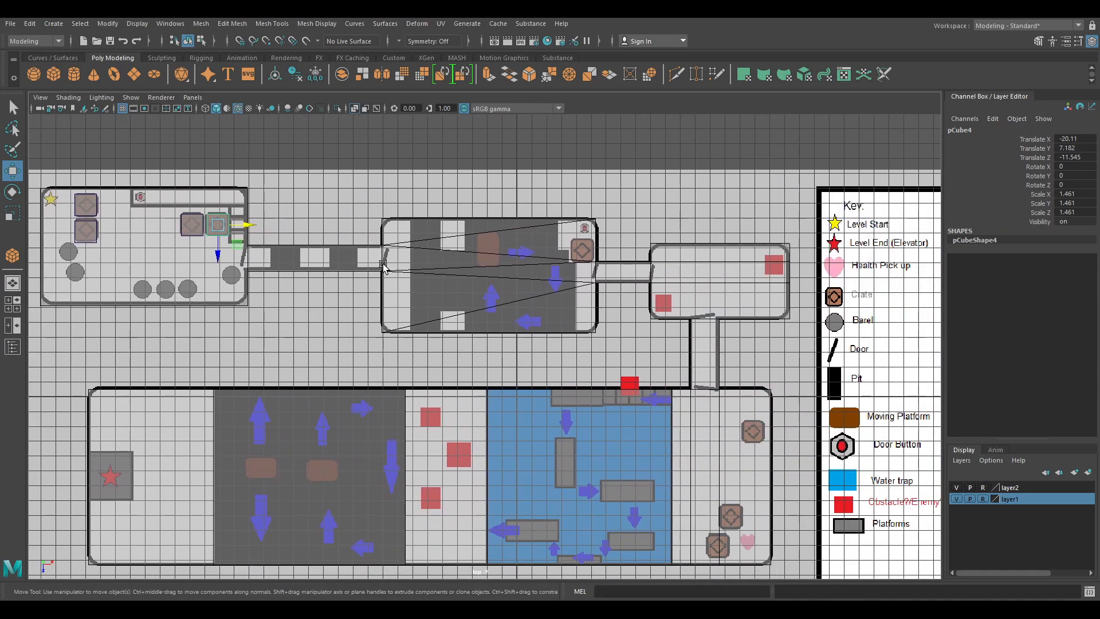
key(ctrl+d)
drag(219, 224, 751, 433)
key(ctrl+d)
alt+middle_drag(728, 462, 679, 366)
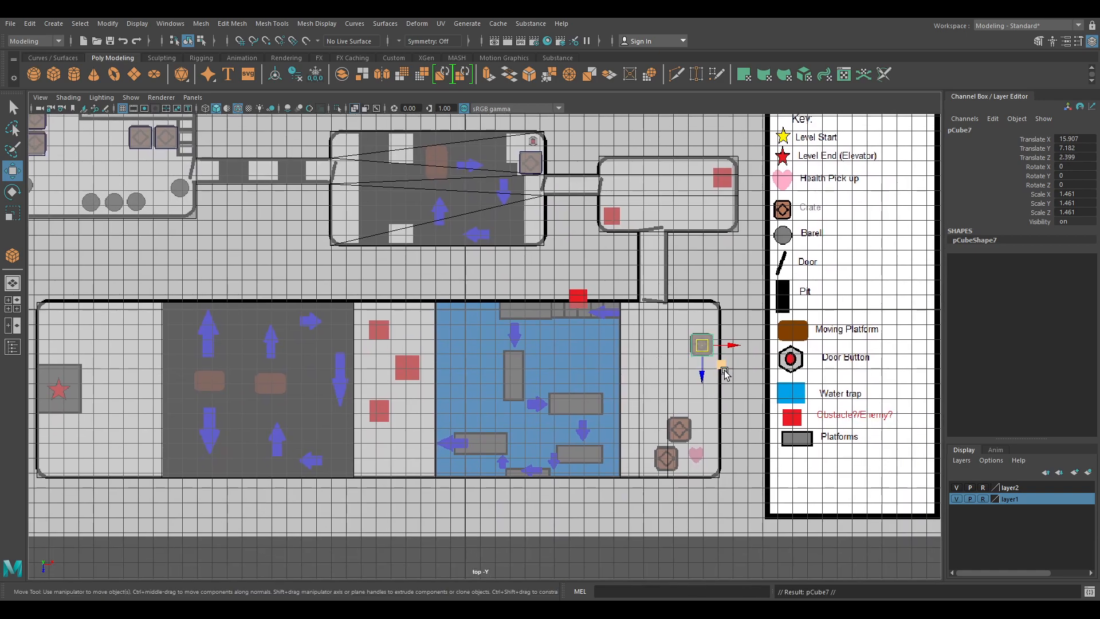
key(ctrl+d)
drag(702, 344, 665, 458)
key(ctrl+d)
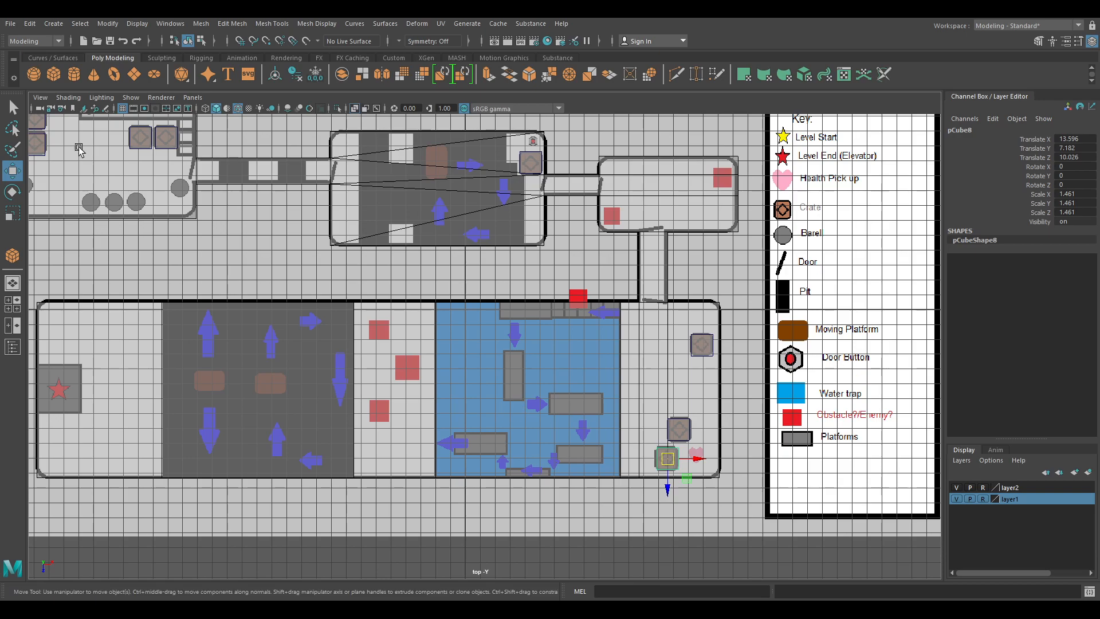
Select all the crates and assign them to a new display layer set to Reference
scroll(564, 242, down, 2)
drag(145, 185, 678, 461)
key(space)
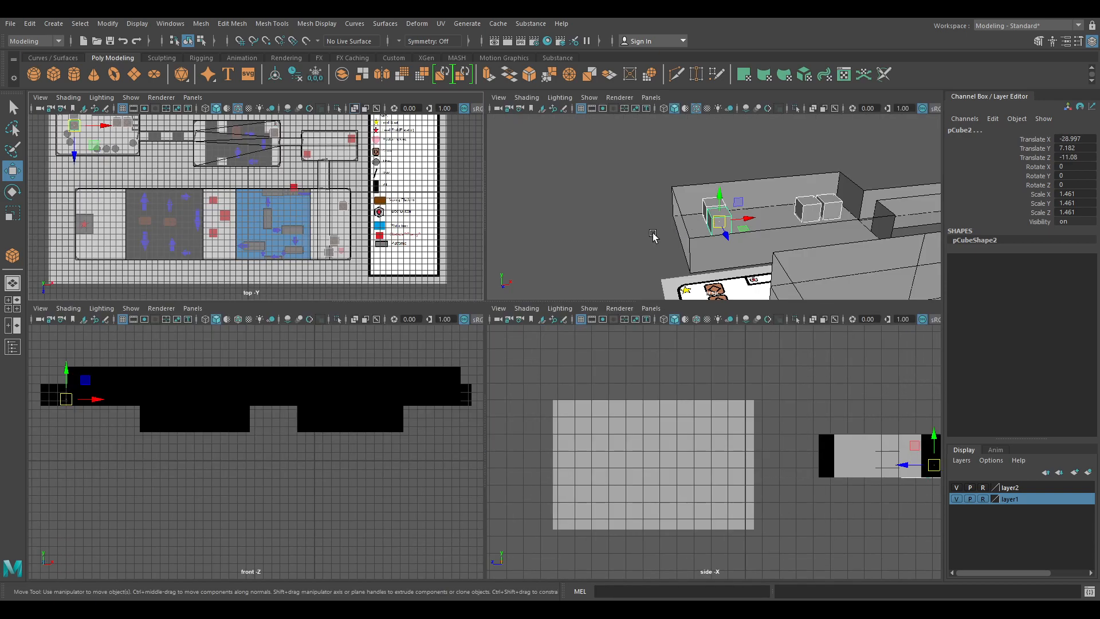
alt+drag(734, 244, 681, 215)
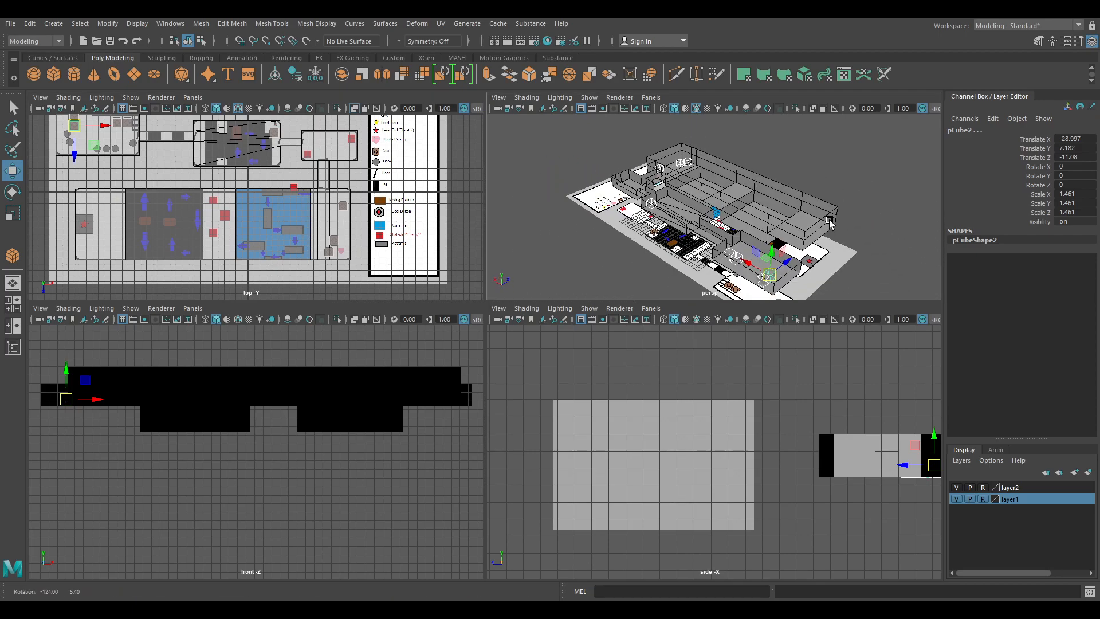
click(1088, 473)
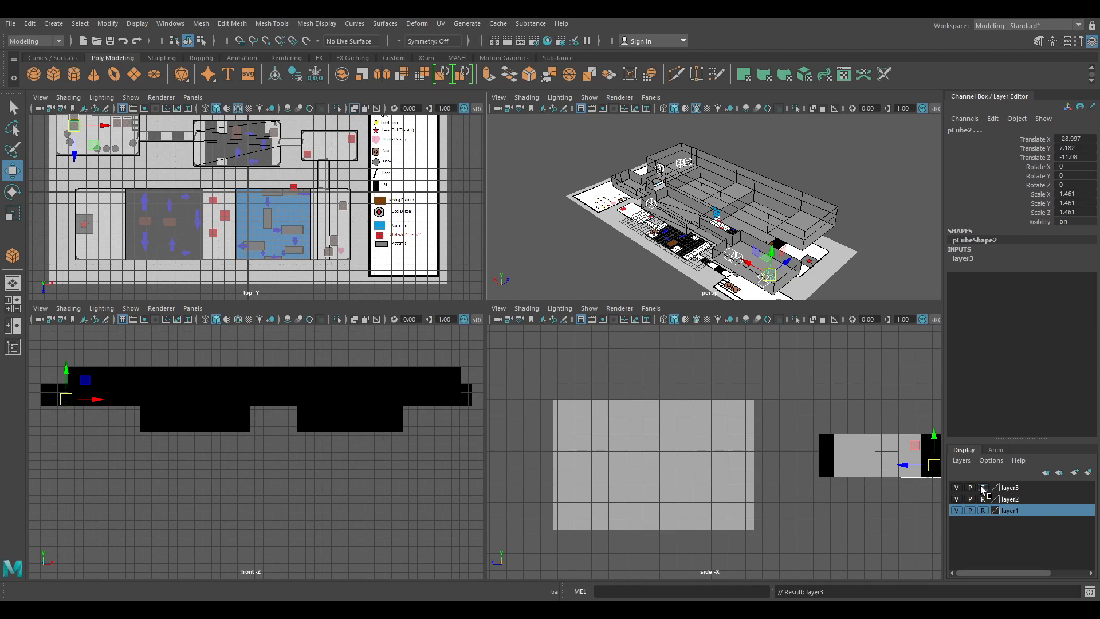
click(1012, 488)
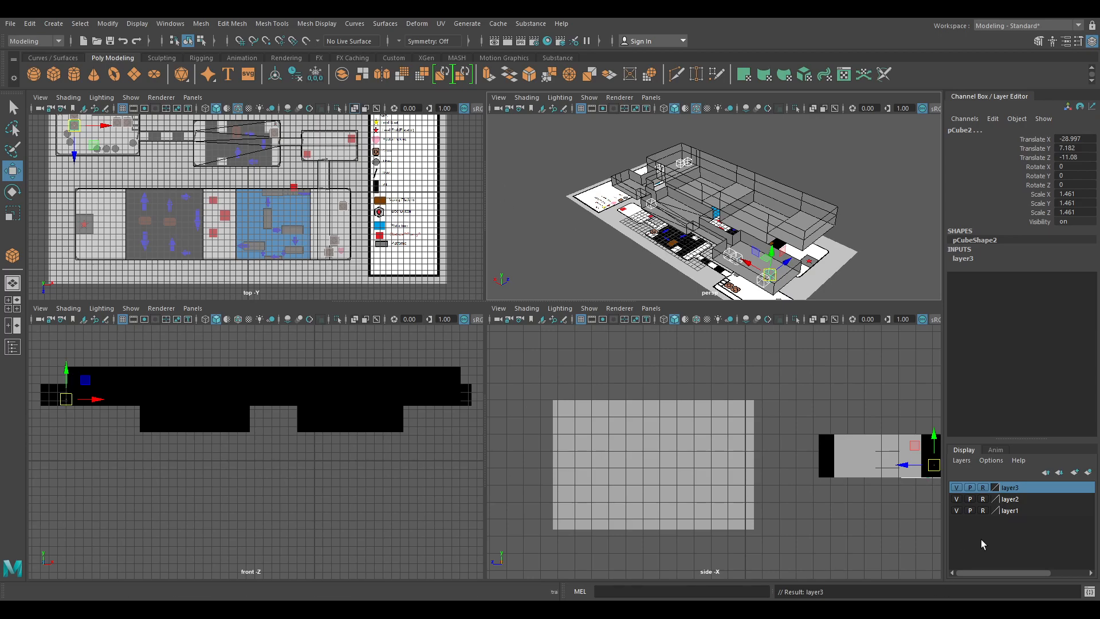
Rename the level mesh's display layer to Level
click(982, 499)
click(982, 499)
click(1017, 500)
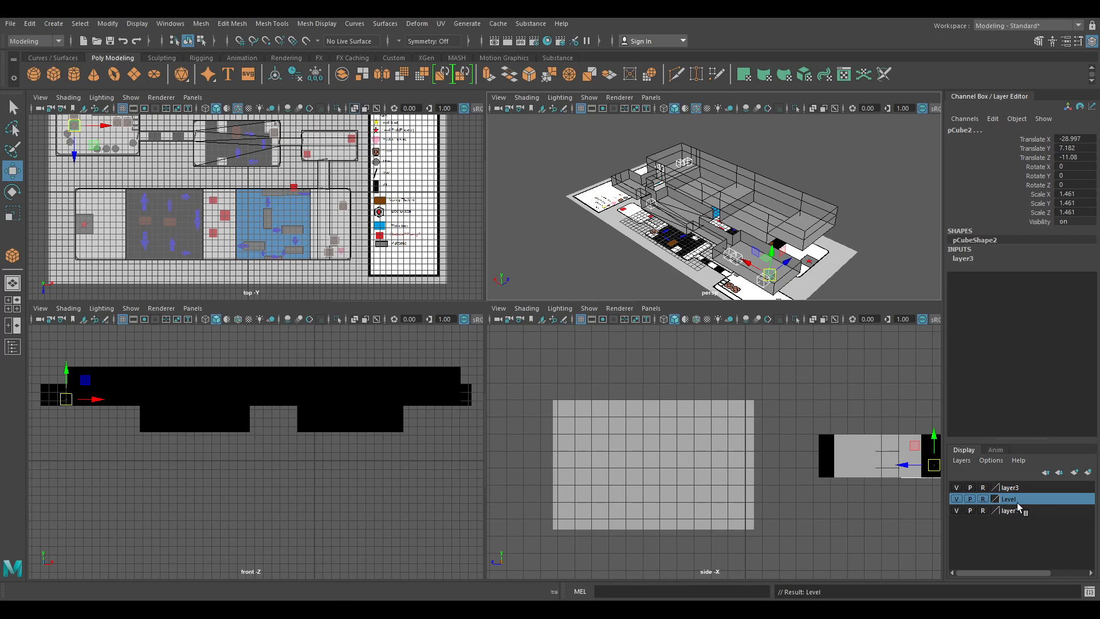
Rename the crates' display layer to Crates and deselect the crates
click(983, 487)
click(982, 487)
click(1012, 488)
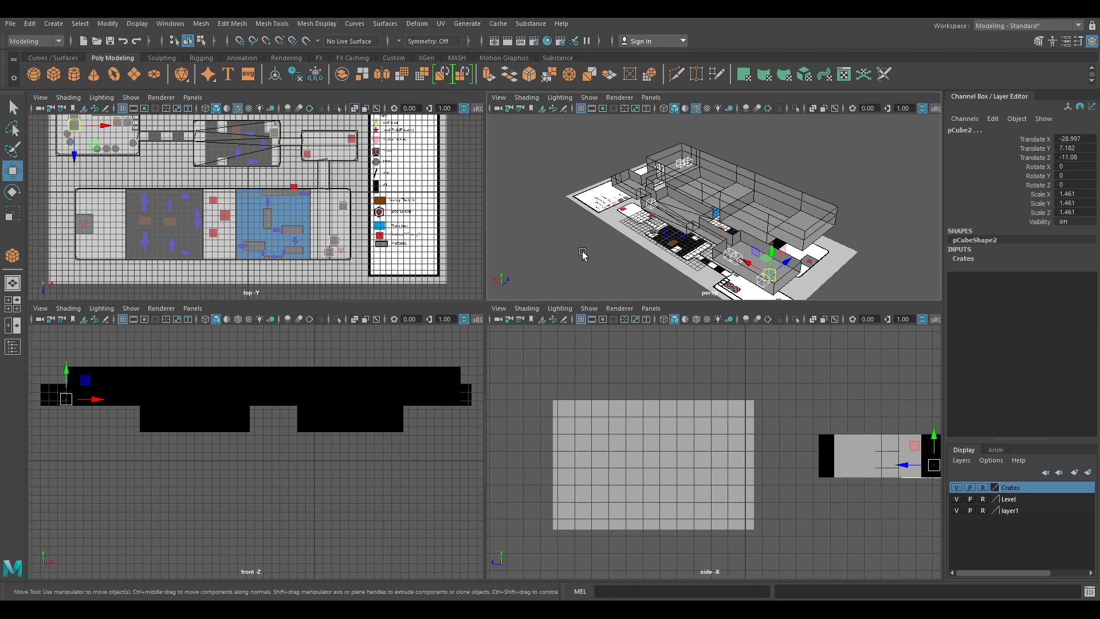
click(582, 253)
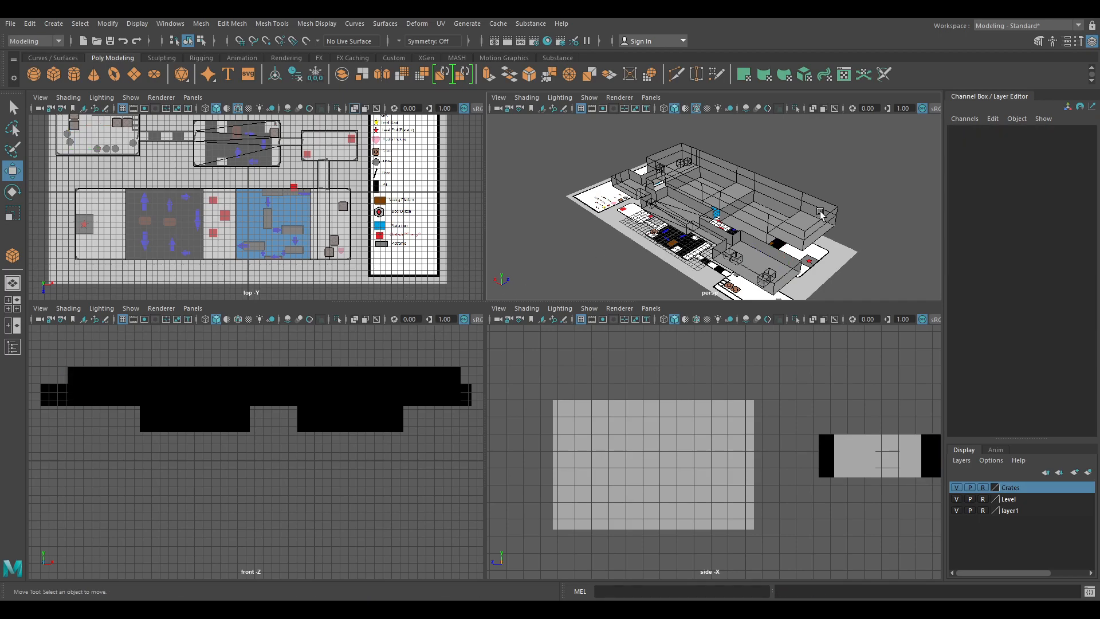
Examine the crates' placement in the level from the perspective view and against the map in the top view
key(a)
alt+drag(676, 207, 698, 204)
key(space)
alt+right_drag(388, 300, 596, 350)
alt+middle_drag(597, 350, 578, 303)
alt+drag(578, 303, 587, 299)
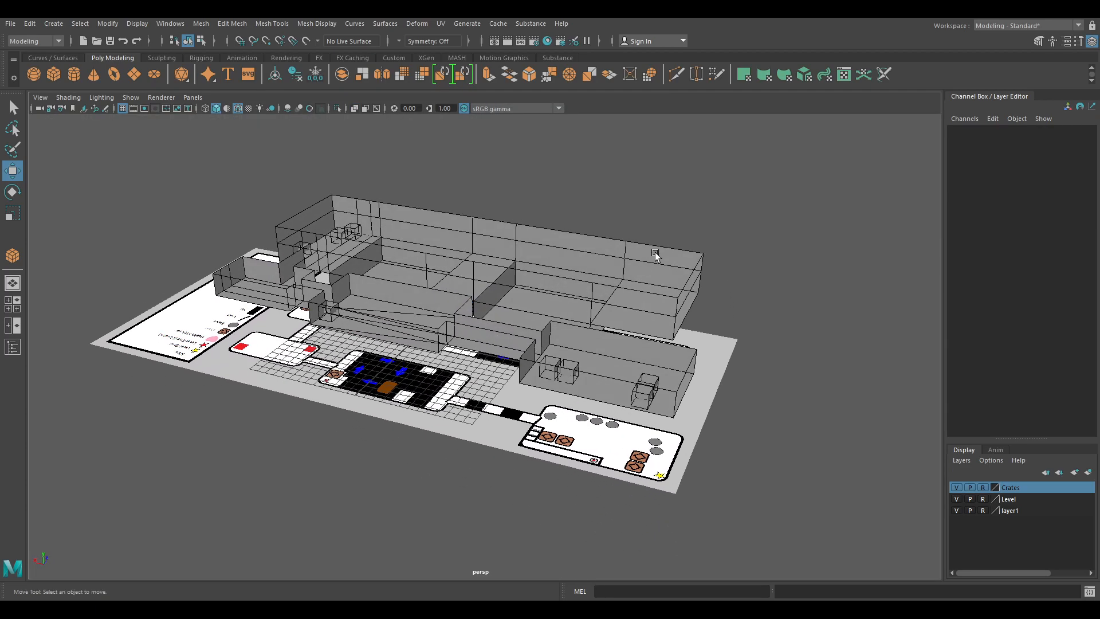
key(space)
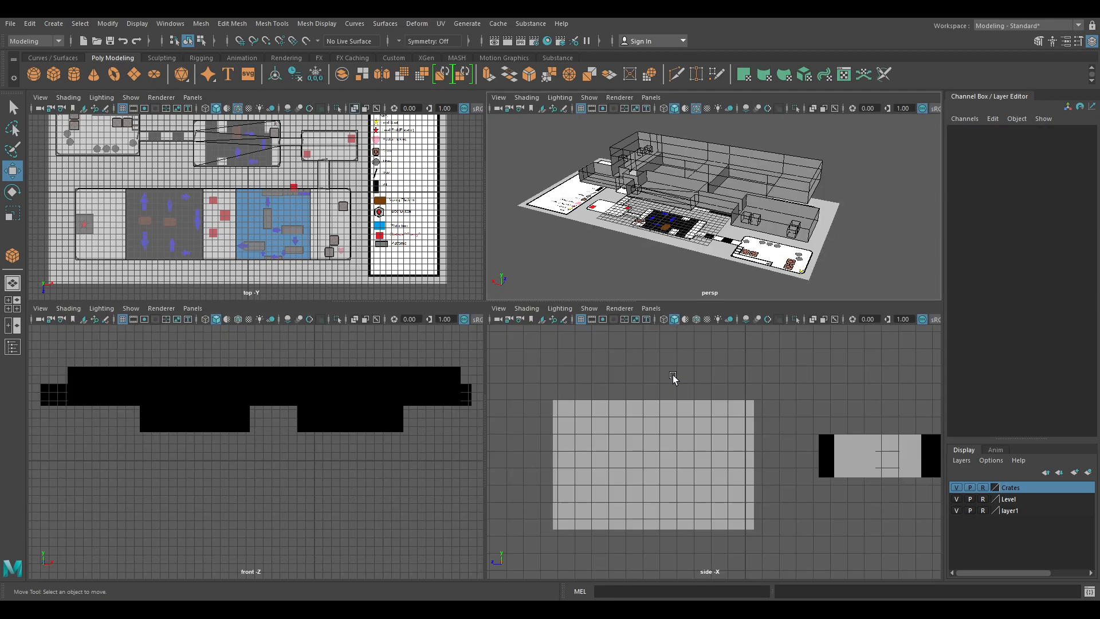
key(space)
key(space)
key(space)
scroll(314, 345, down, 1)
scroll(387, 346, up, 1)
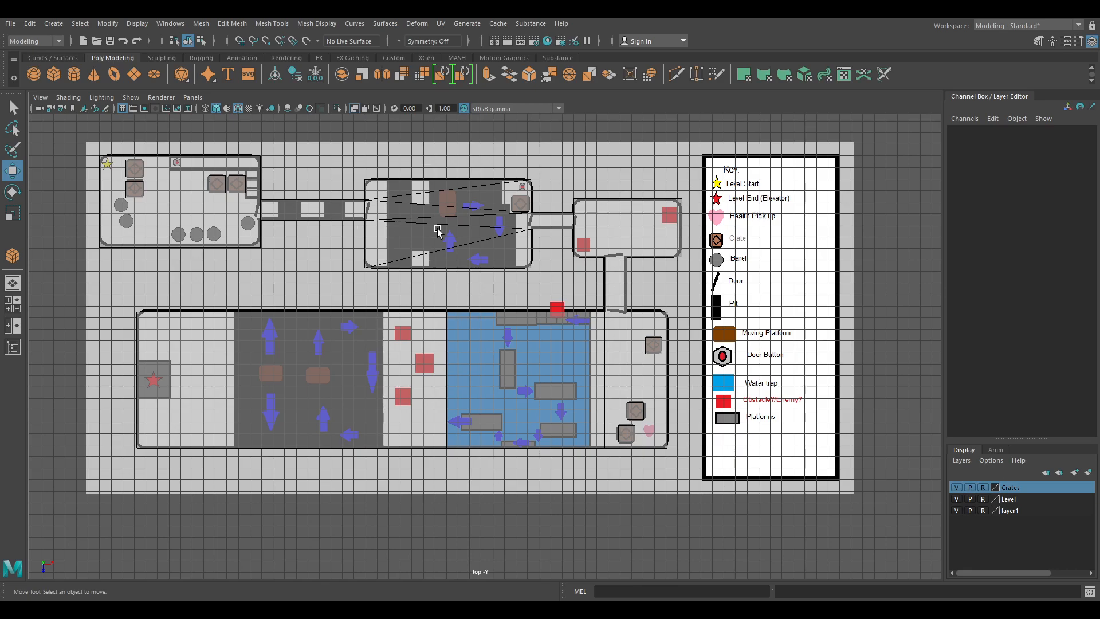
scroll(467, 246, up, 5)
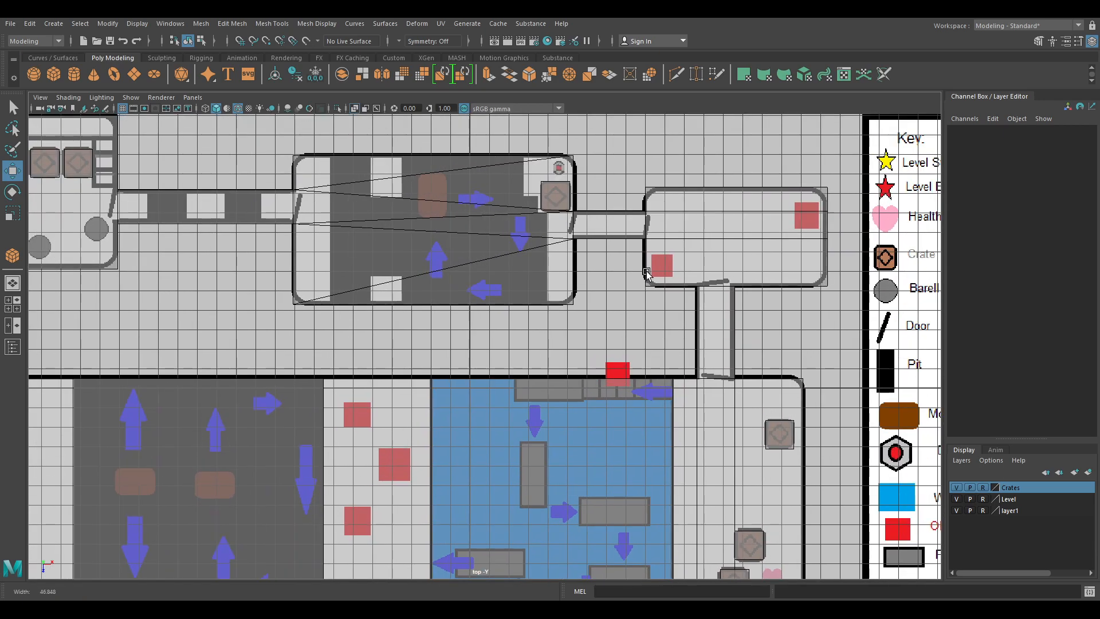
Take the Level display layer out of Reference mode and select the level mesh in the top view
alt+right_drag(646, 272, 648, 272)
alt+middle_drag(454, 202, 464, 258)
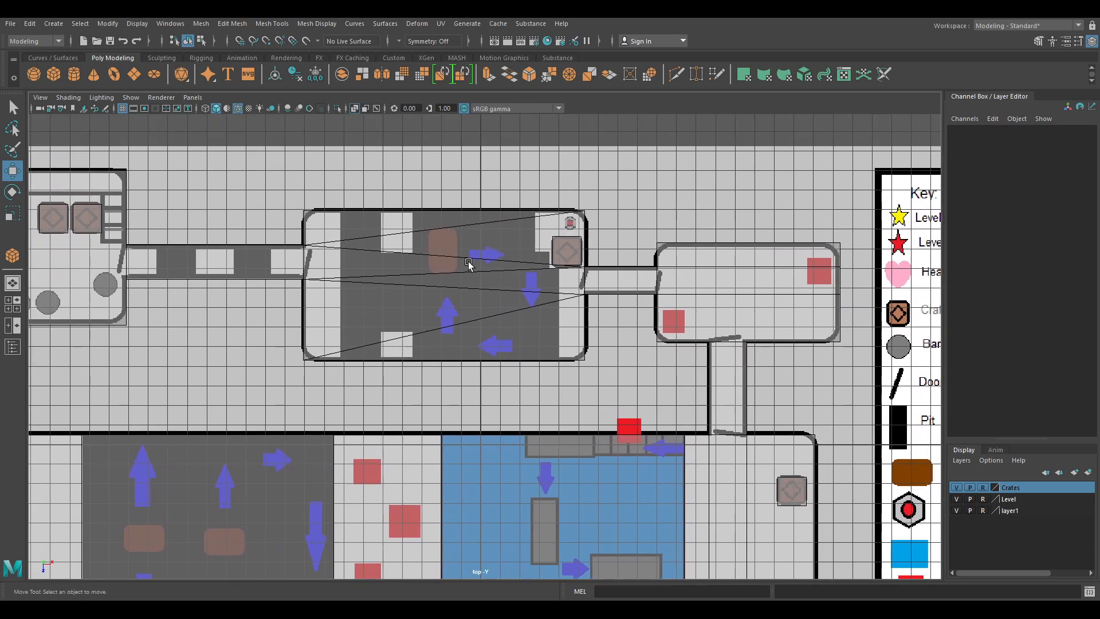
key(space)
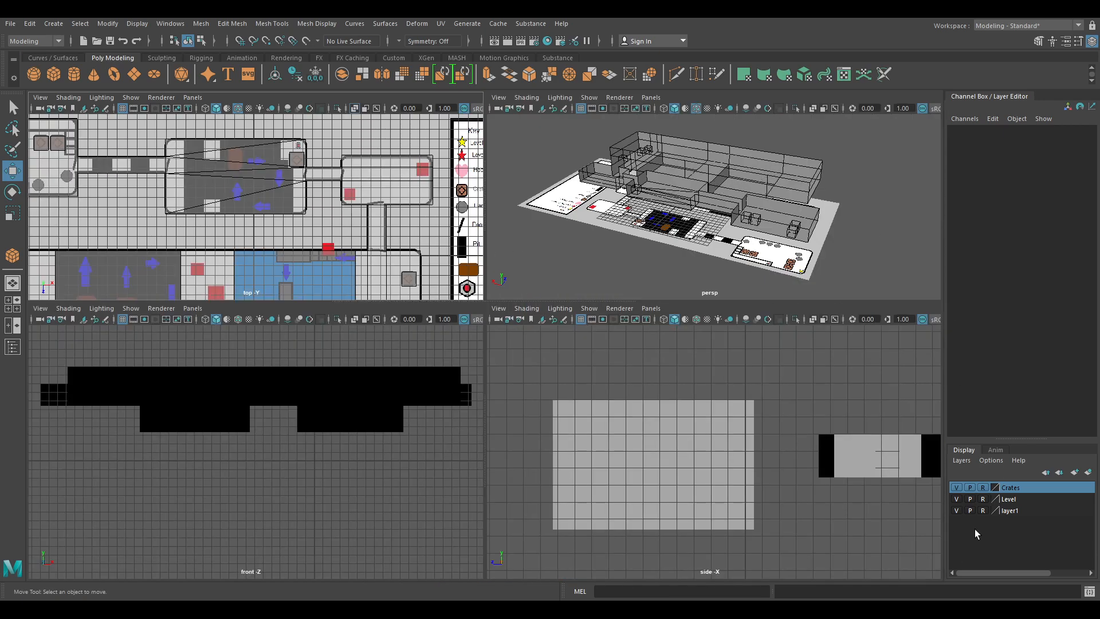
click(256, 194)
key(space)
scroll(461, 272, up, 1)
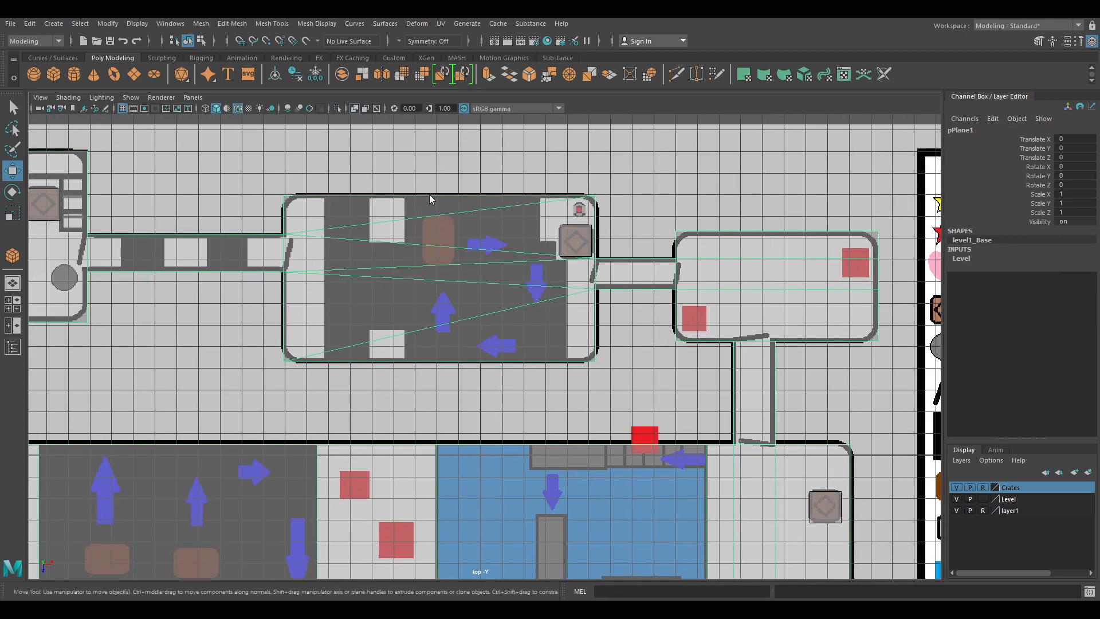
Delete the five stray edges crossing the floor of the upper pit room
key(F10)
click(434, 217)
key(Delete)
click(437, 246)
key(Delete)
click(439, 270)
key(Delete)
click(443, 280)
key(Delete)
click(452, 318)
key(Delete)
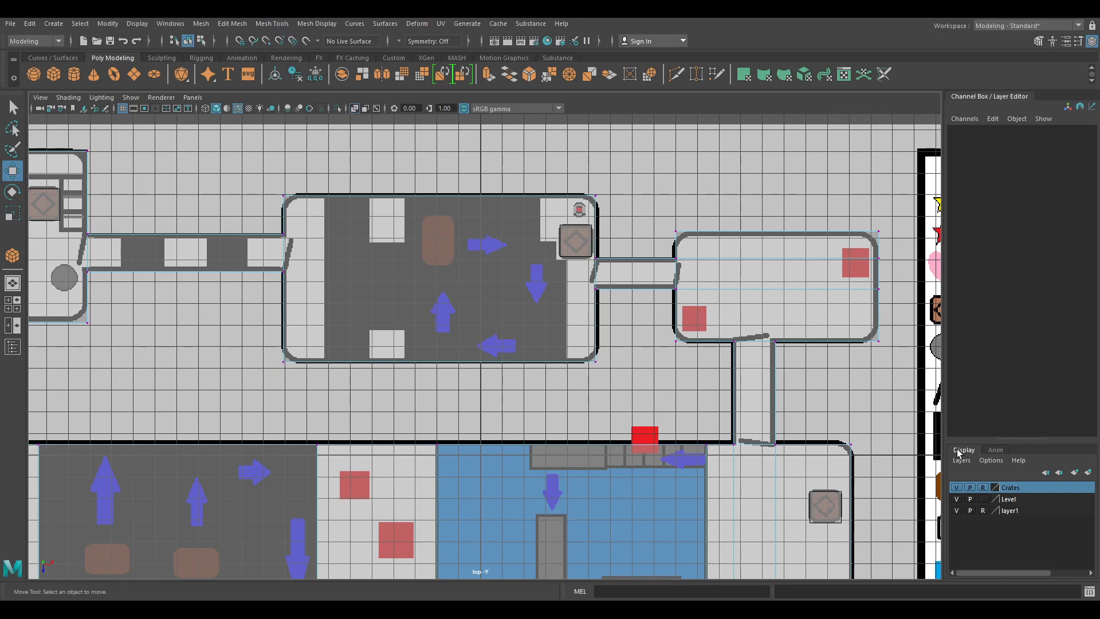
Try to insert an edge loop across the pit room's floor at the pit's left boundary
click(307, 120)
click(347, 193)
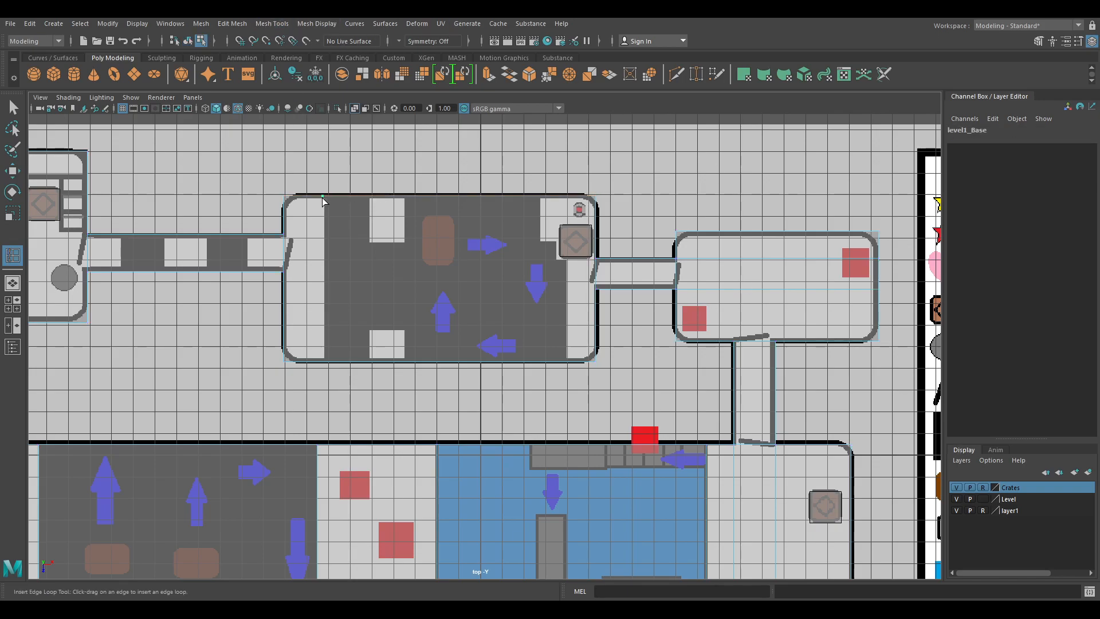
click(322, 197)
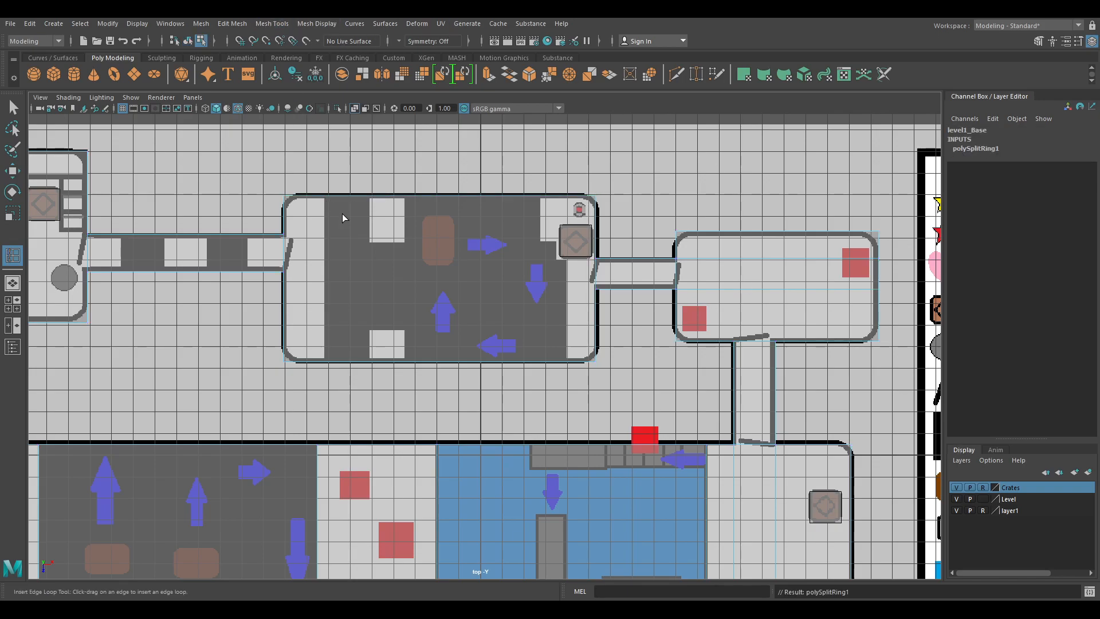
Cut the pit room's floor along the pit's left boundary with Multi-Cut and align the cut's end vertices to the map
click(1039, 41)
click(831, 444)
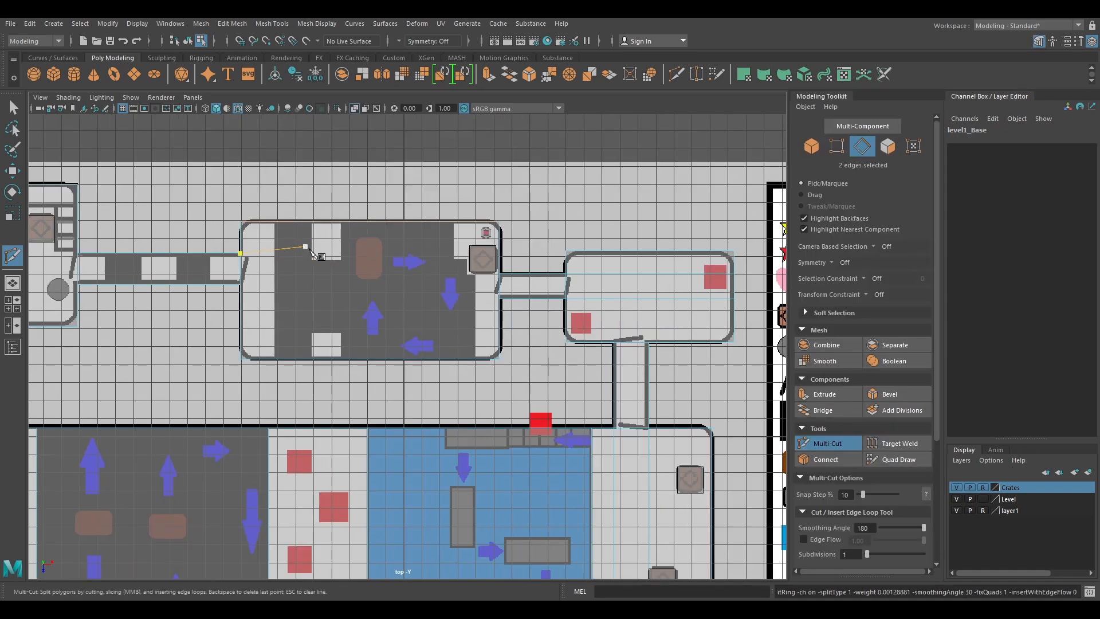
click(276, 221)
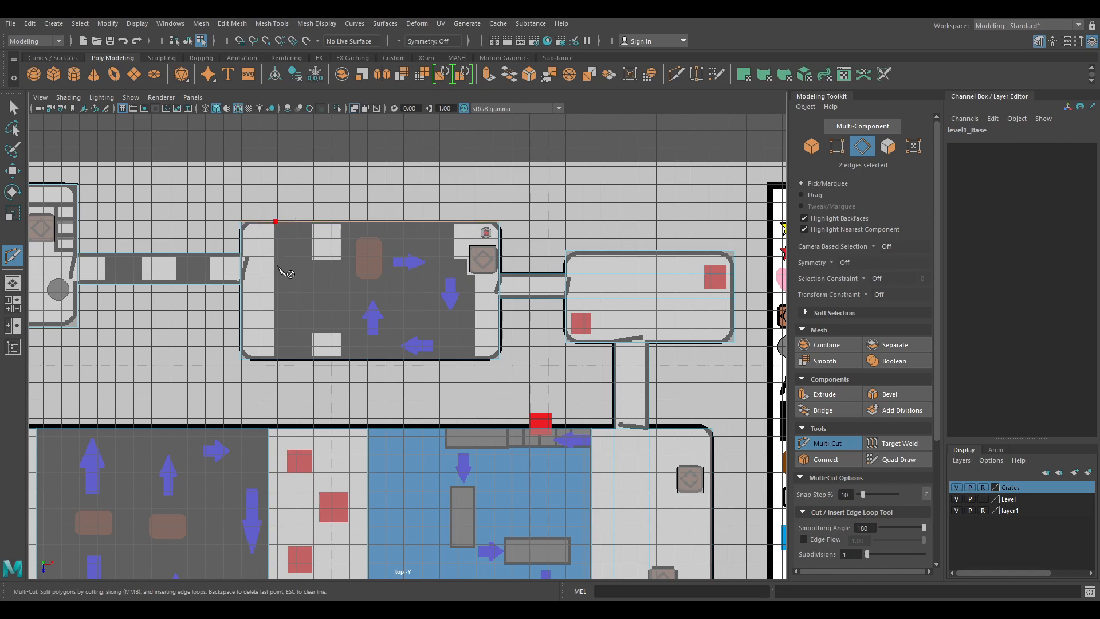
click(276, 359)
key(w)
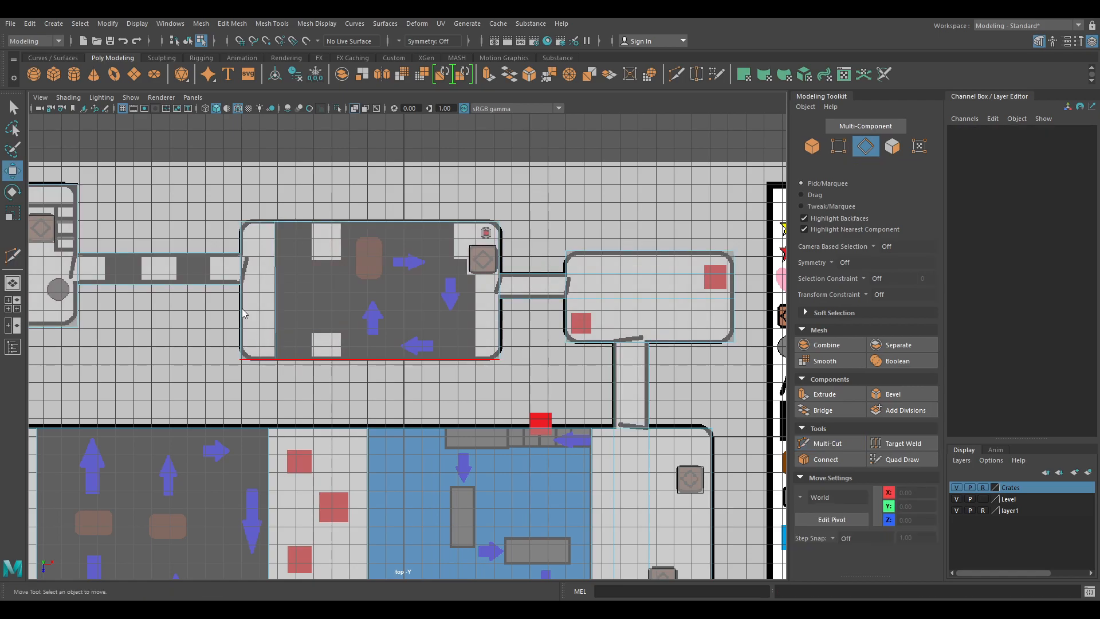
right_drag(235, 292, 228, 291)
drag(270, 348, 302, 361)
drag(277, 213, 288, 231)
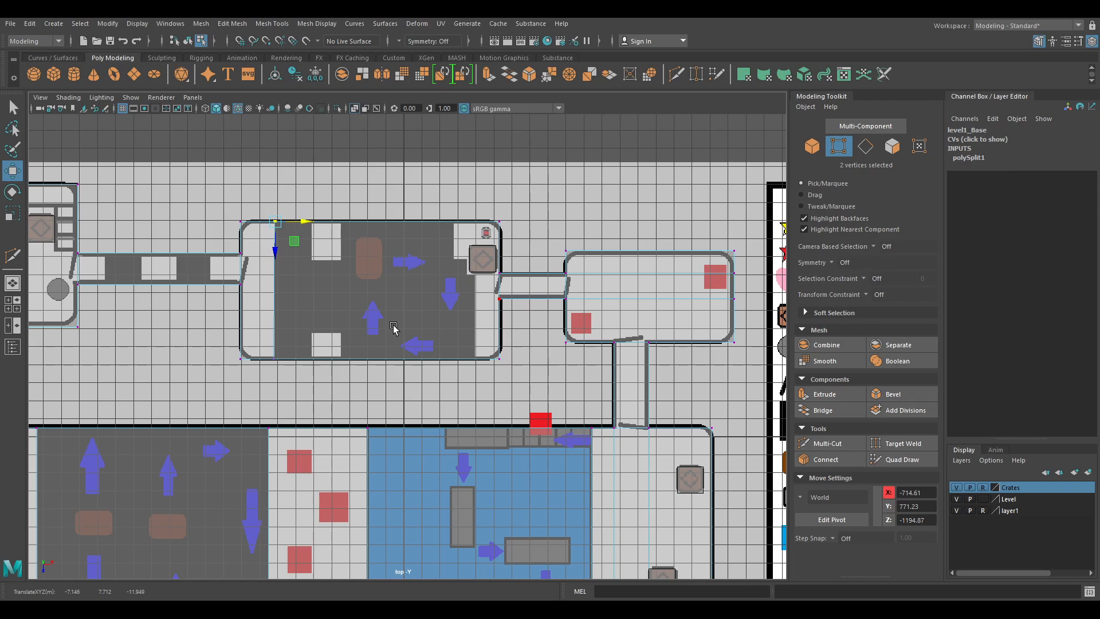
Cut the outline of the pit's upper light platform into the floor with Multi-Cut, starting and ending on the upper wall edge
click(829, 443)
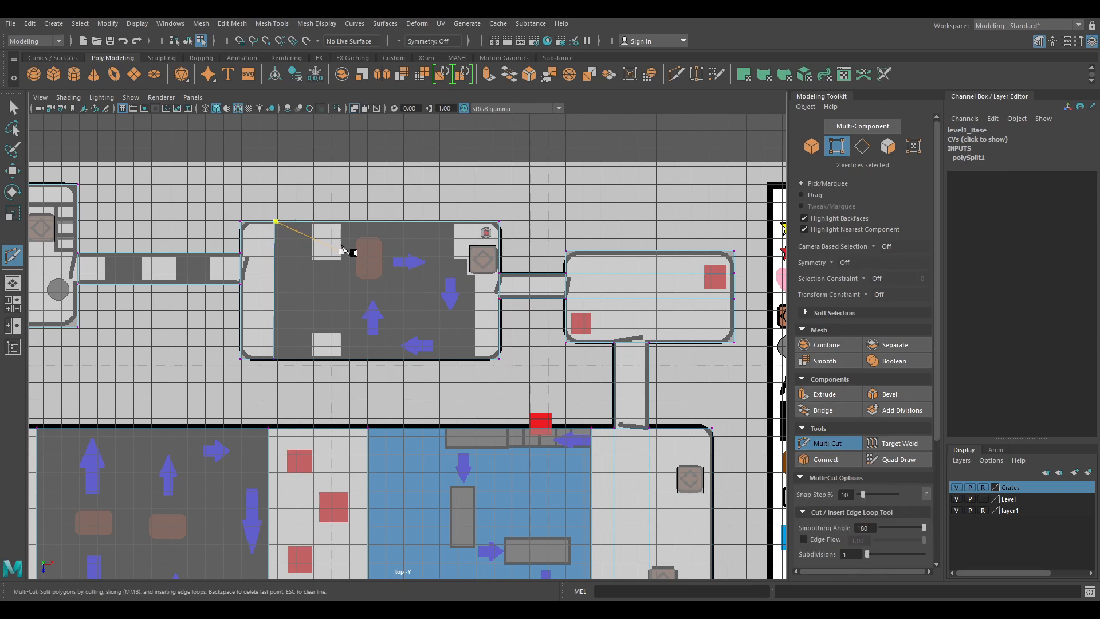
click(312, 222)
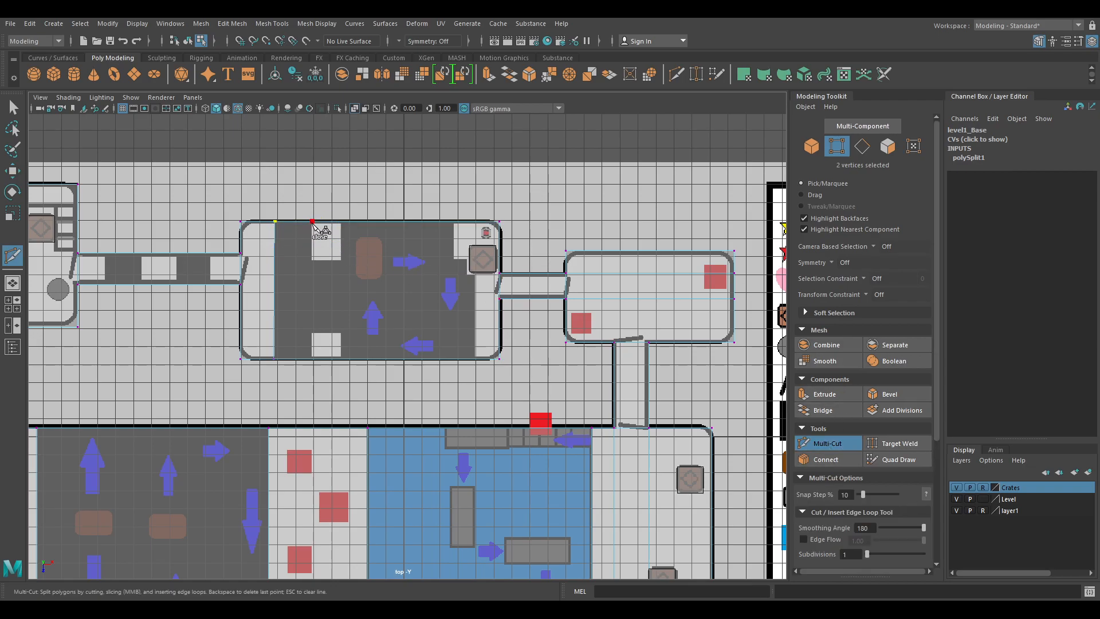
click(313, 261)
click(342, 262)
click(342, 223)
key(Return)
click(342, 263)
key(w)
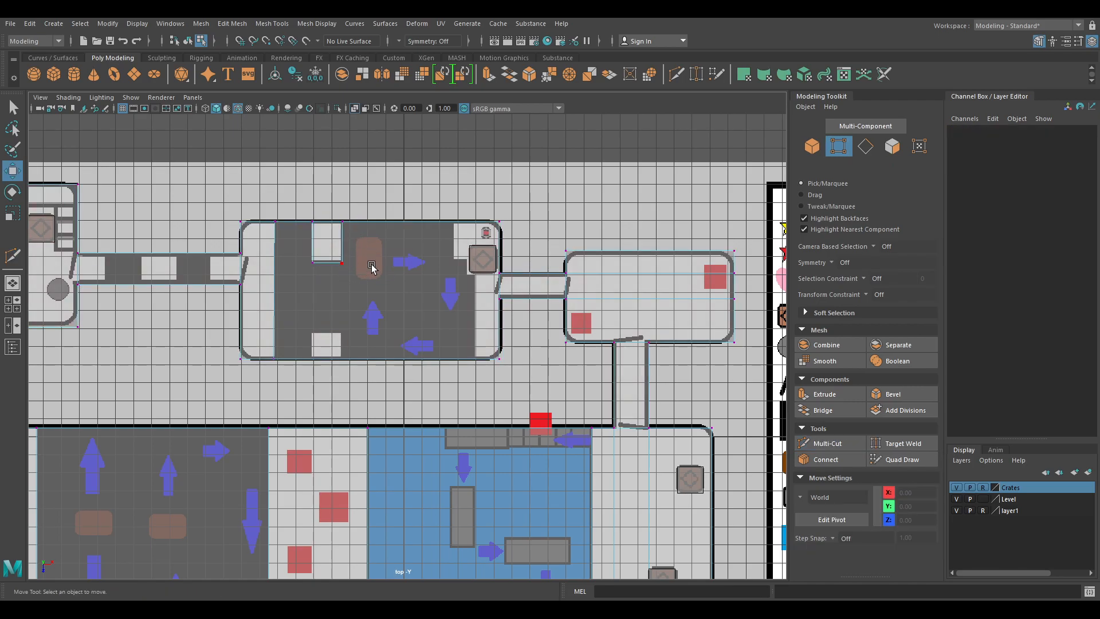
Move the upper platform outline's four corner vertices onto the platform's corners on the map
scroll(378, 264, up, 6)
scroll(424, 344, up, 3)
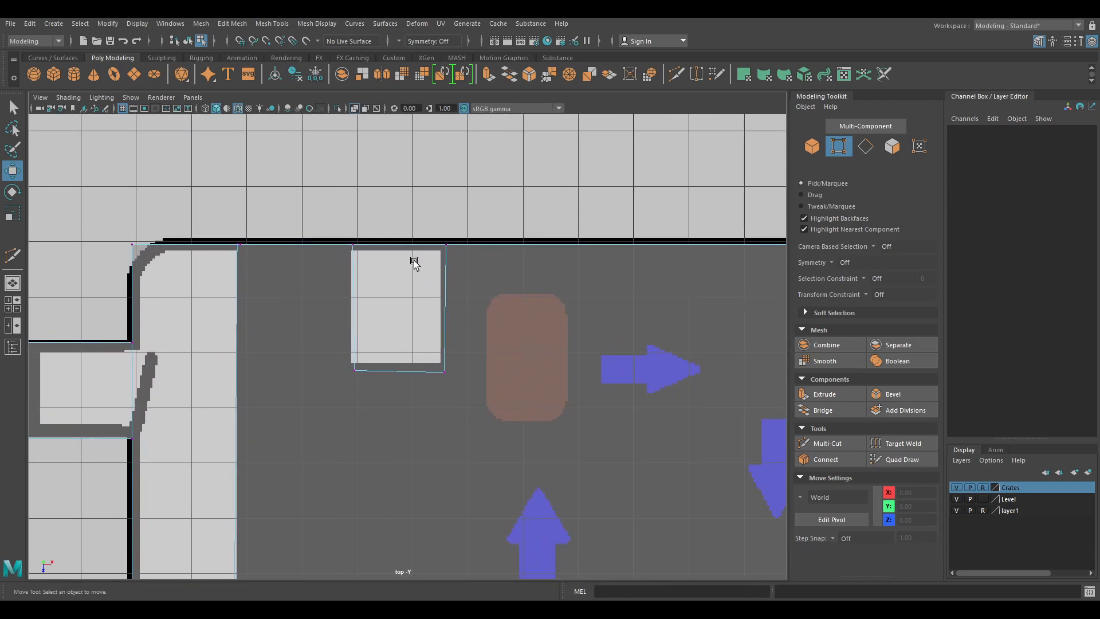
drag(363, 378, 379, 366)
drag(338, 224, 384, 244)
drag(342, 351, 442, 367)
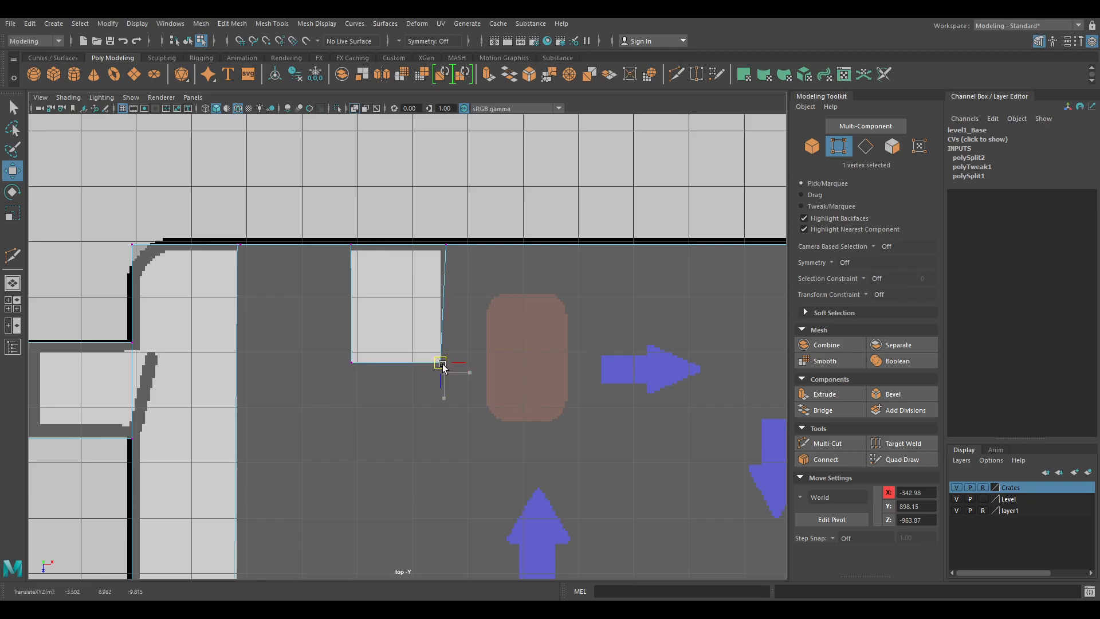
drag(445, 223, 440, 246)
scroll(520, 336, down, 2)
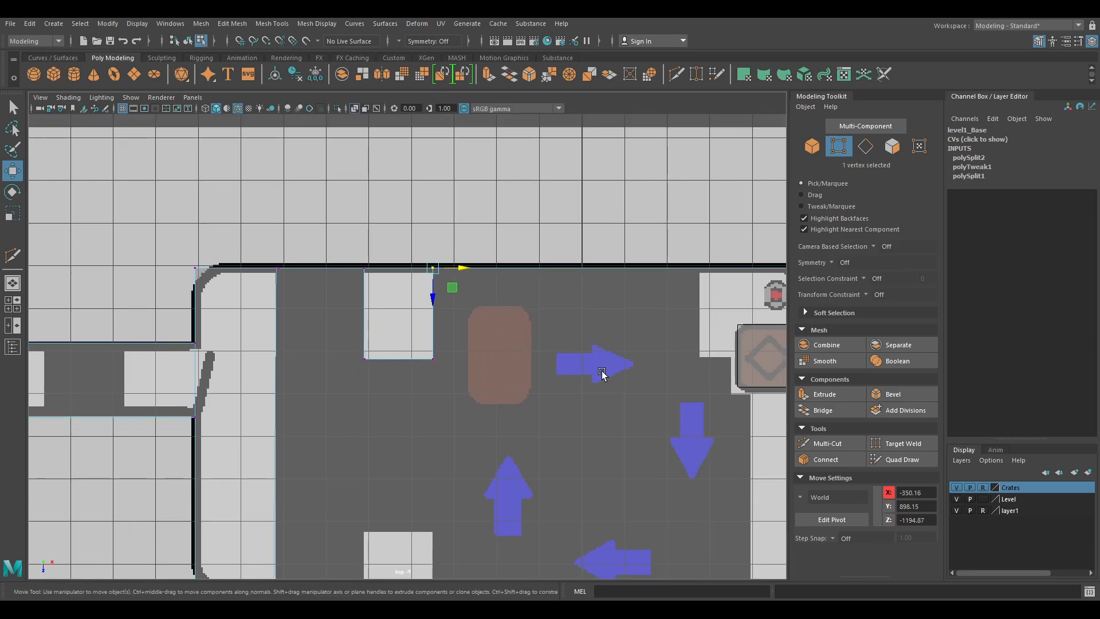
alt+middle_drag(602, 425, 605, 221)
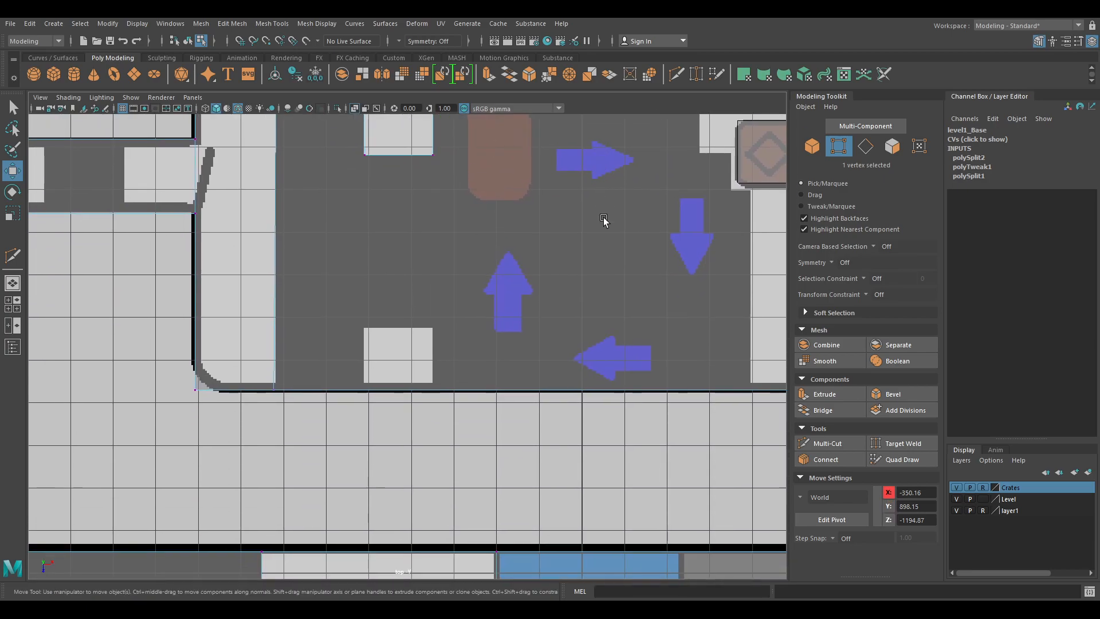
click(828, 443)
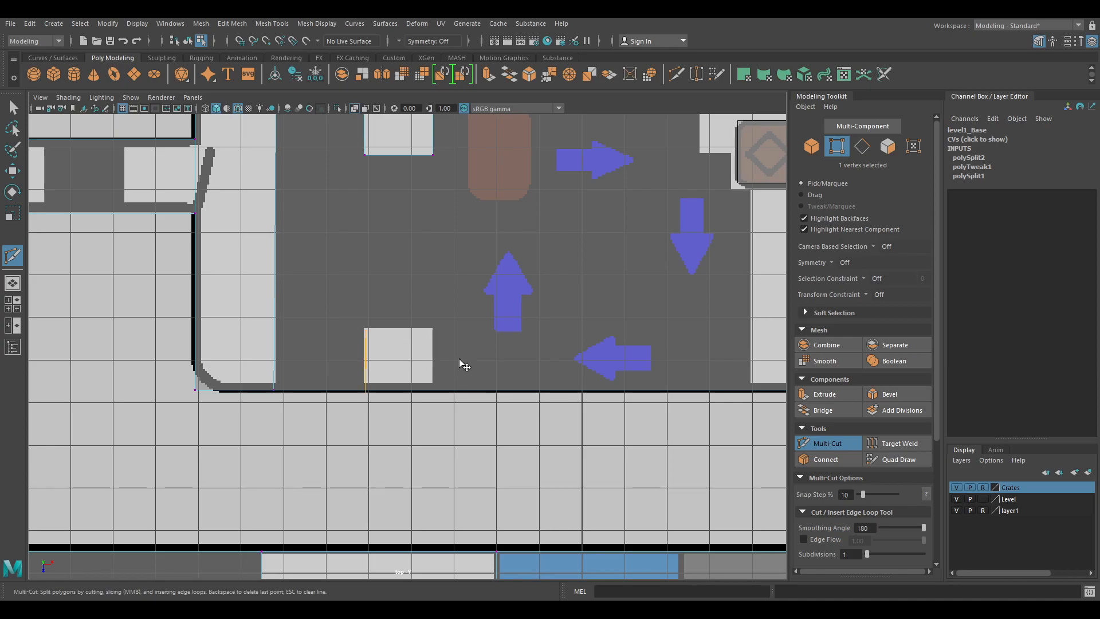
key(ctrl+z)
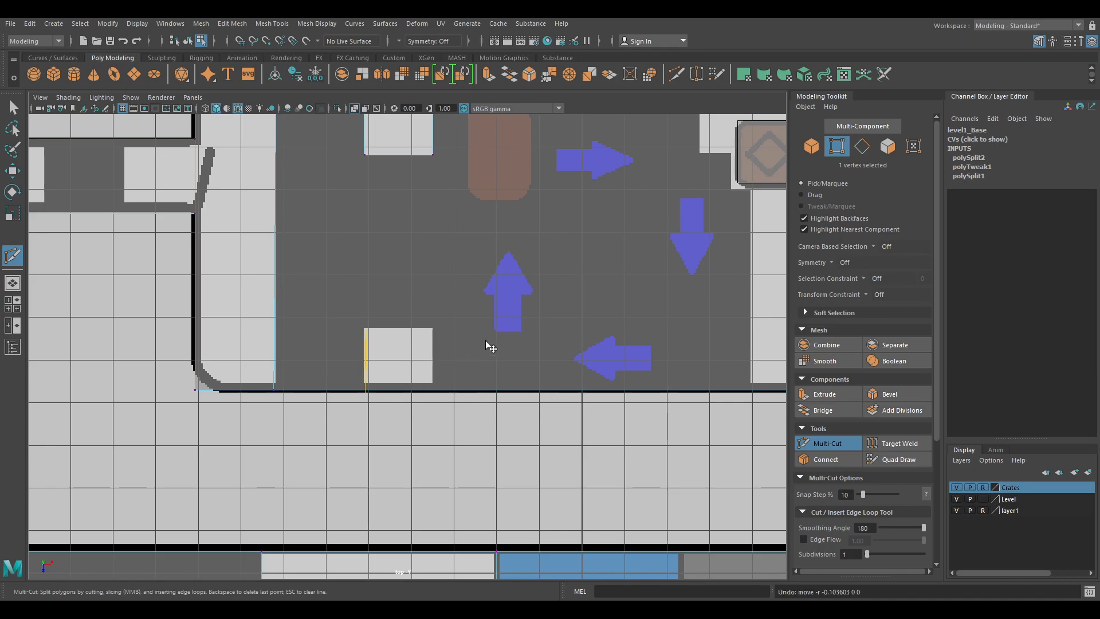
alt+right_drag(603, 307, 452, 268)
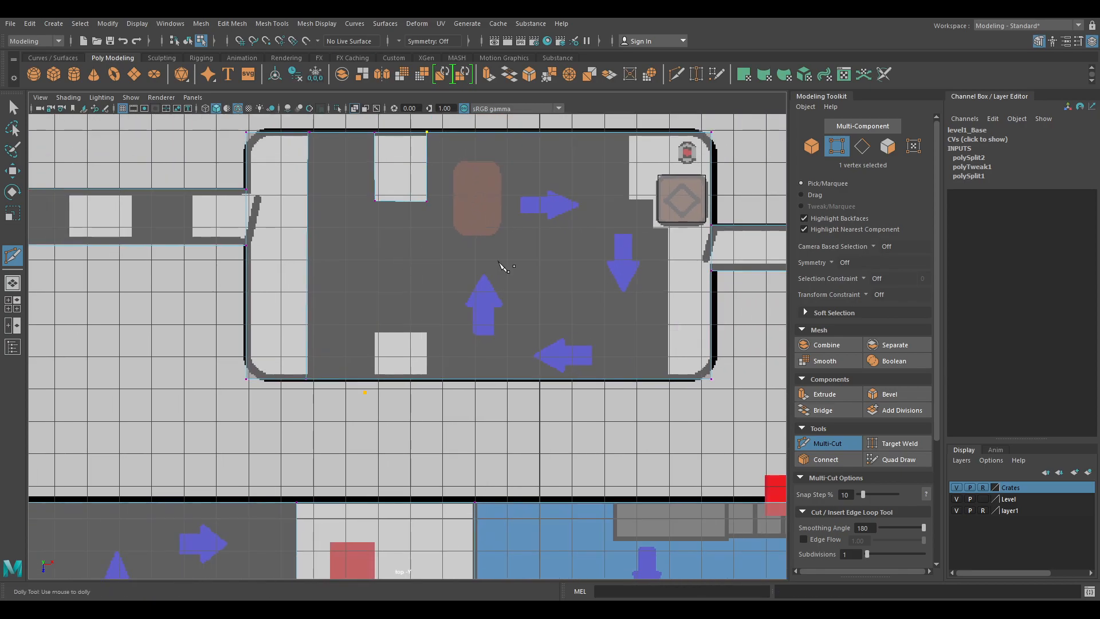
alt+middle_drag(608, 243, 526, 257)
key(q)
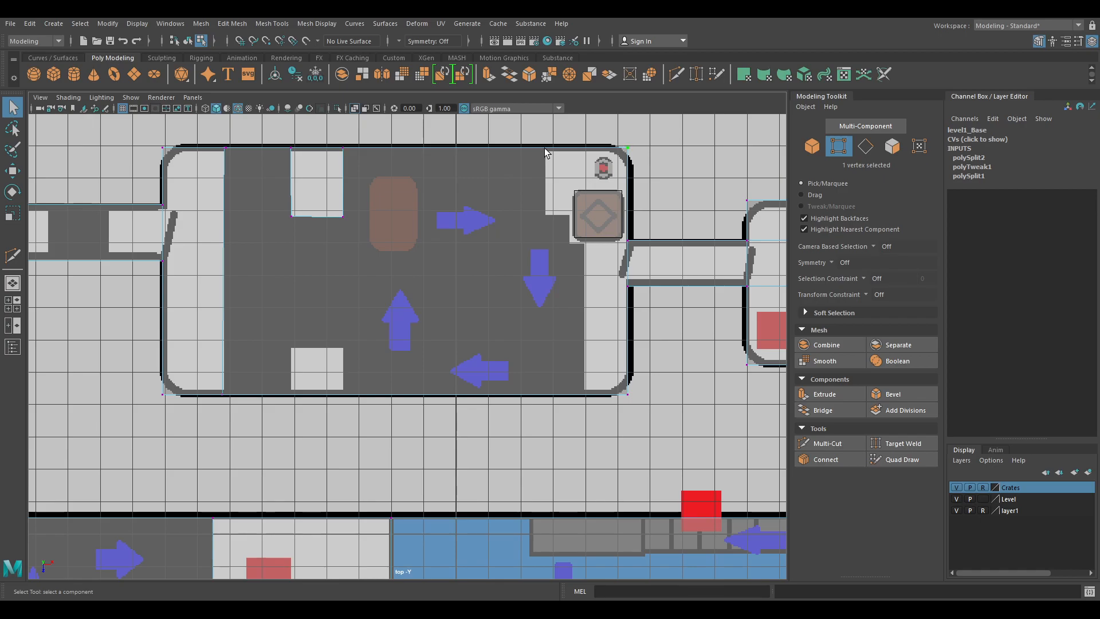
Cut the pit's stepped right boundary into the floor with Multi-Cut, from the upper wall edge around the crate to the lower wall edge
click(826, 444)
click(547, 148)
click(547, 216)
click(571, 218)
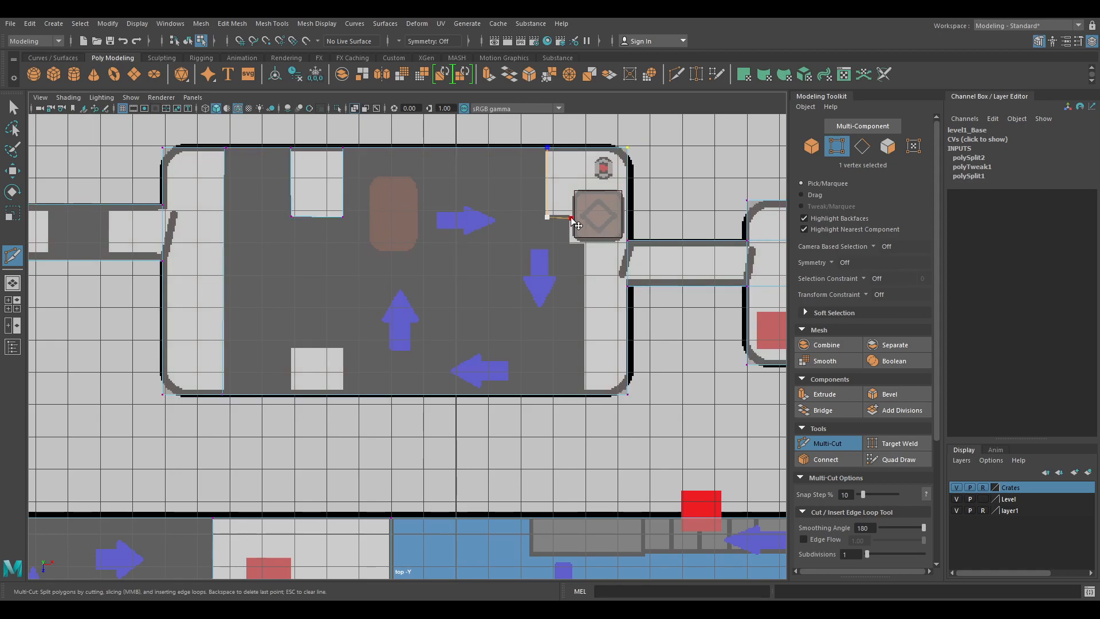
click(570, 245)
click(585, 246)
right_click(599, 386)
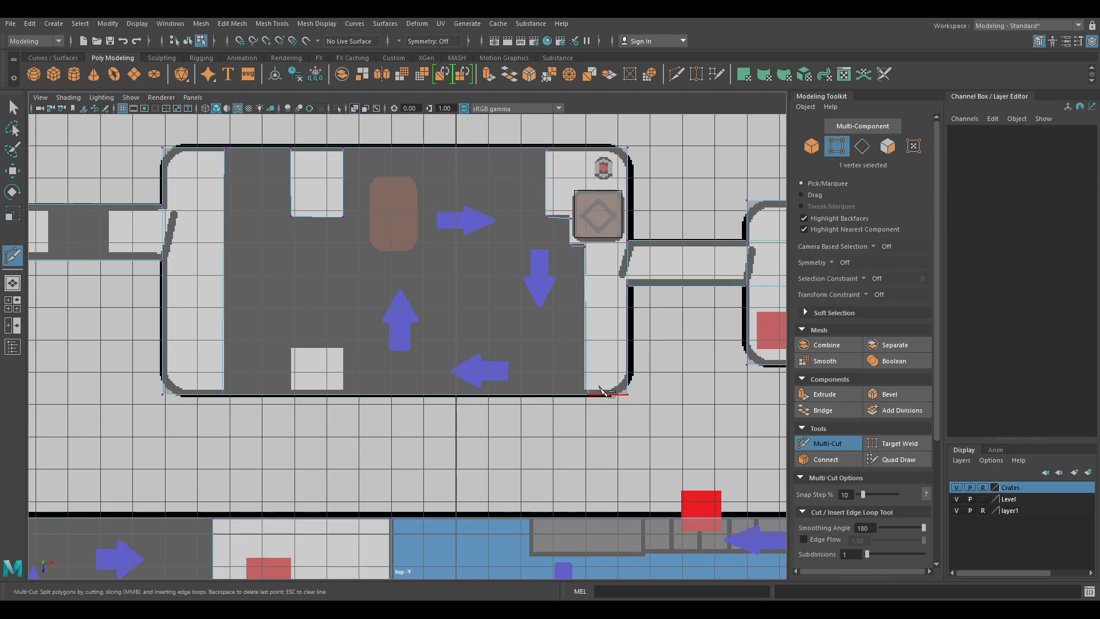
Align the vertices of the stepped cut with the pit's right boundary on the map
scroll(496, 162, up, 2)
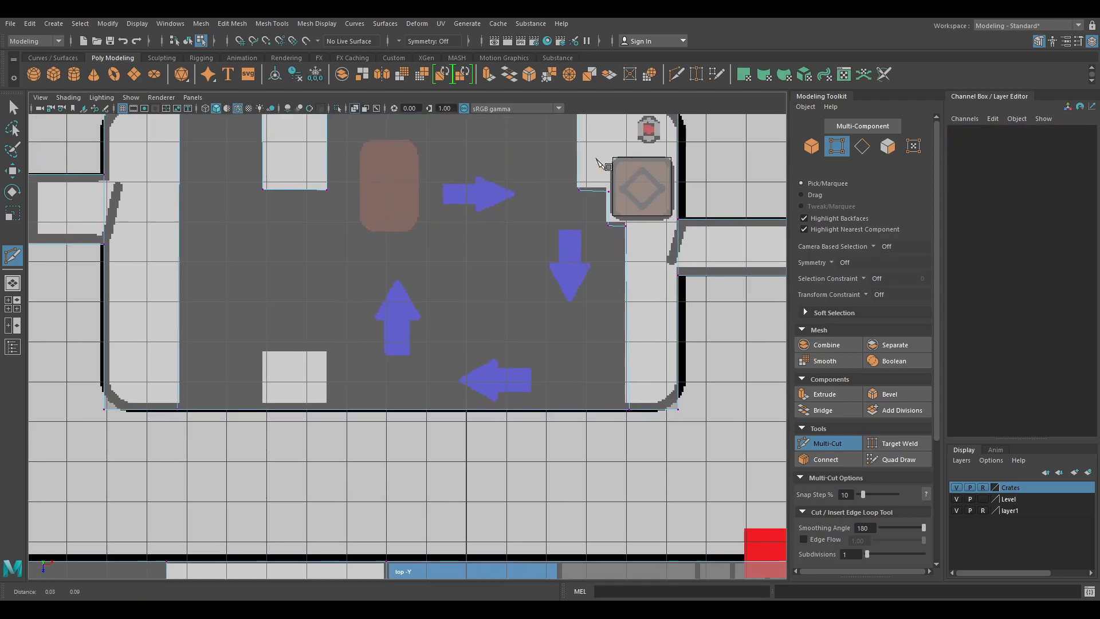
alt+middle_drag(600, 152, 549, 227)
key(w)
drag(513, 167, 557, 179)
drag(517, 250, 579, 294)
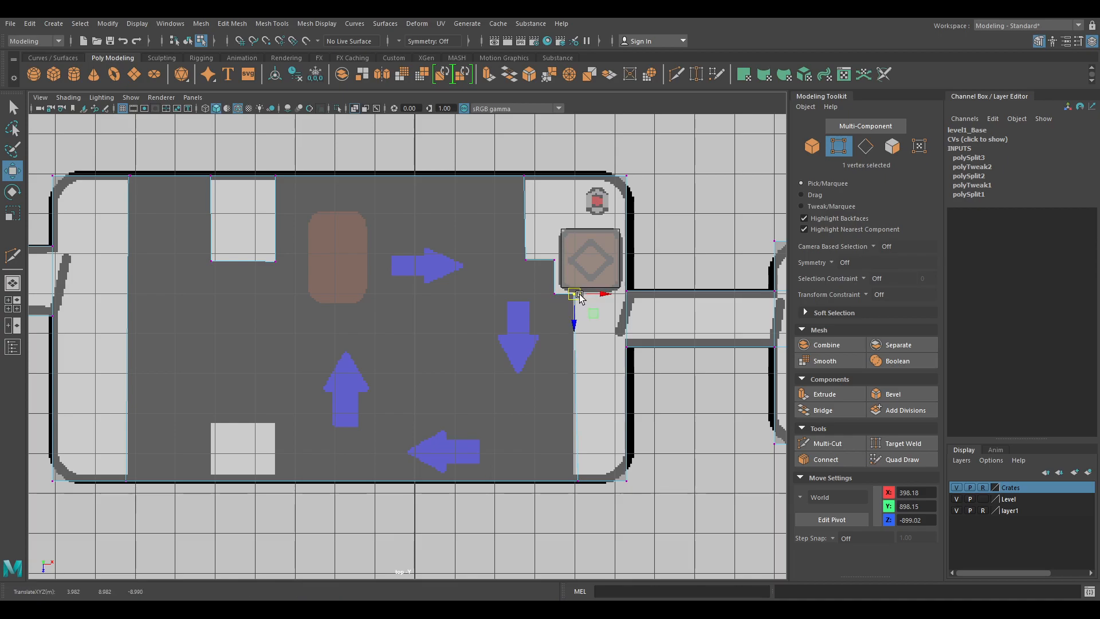
drag(560, 480, 603, 483)
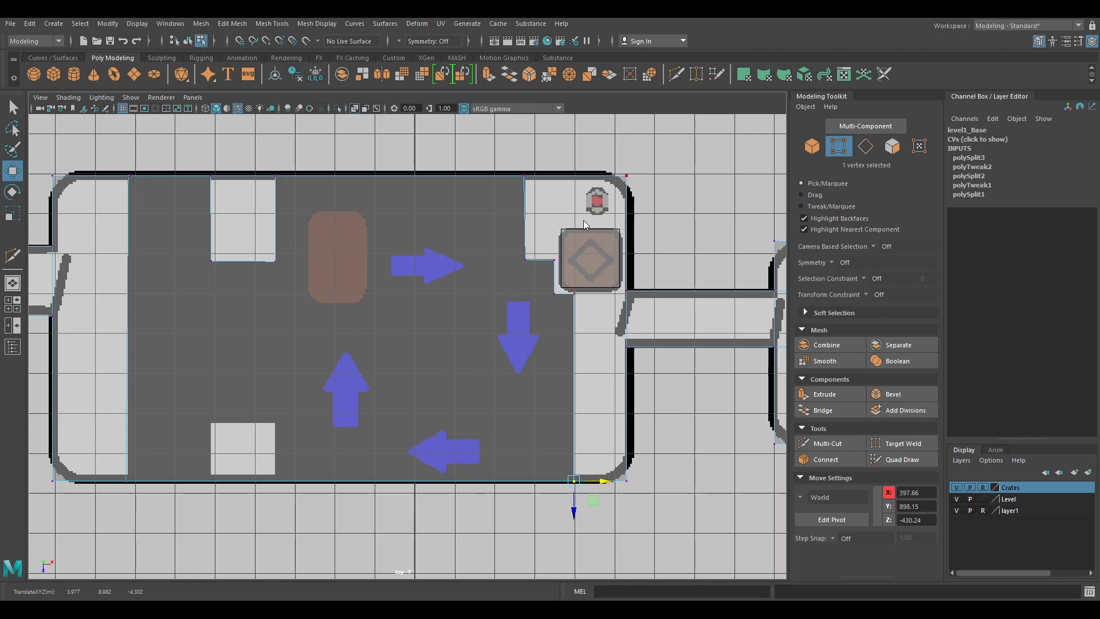
Examine the pit floor's face, the cut edge along its left boundary and the vertices at that edge's upper end
key(F11)
click(385, 300)
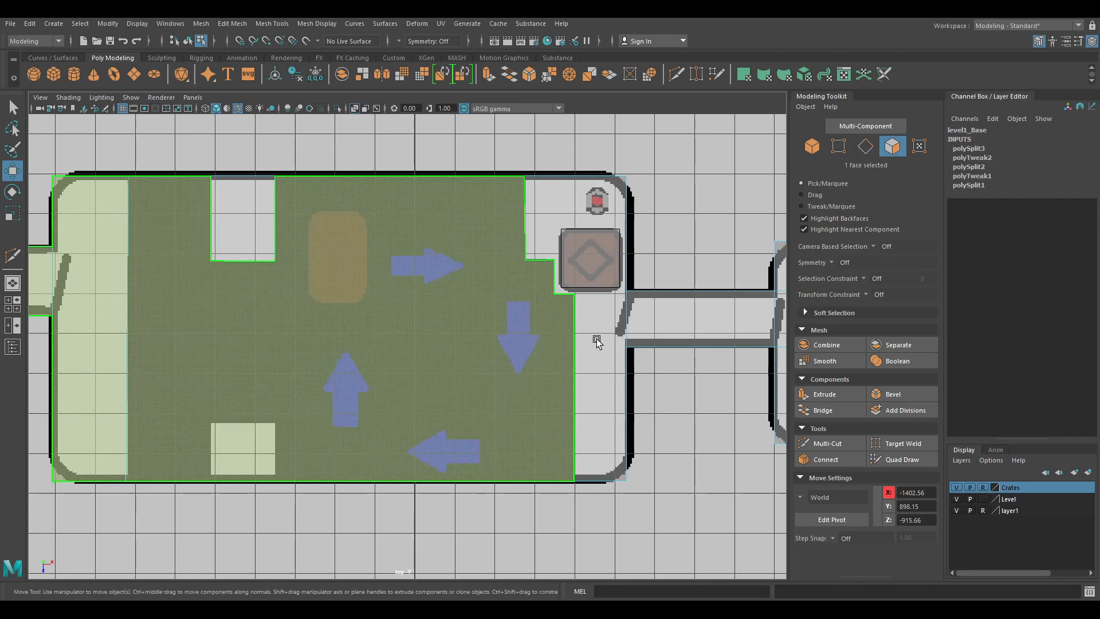
scroll(360, 304, down, 2)
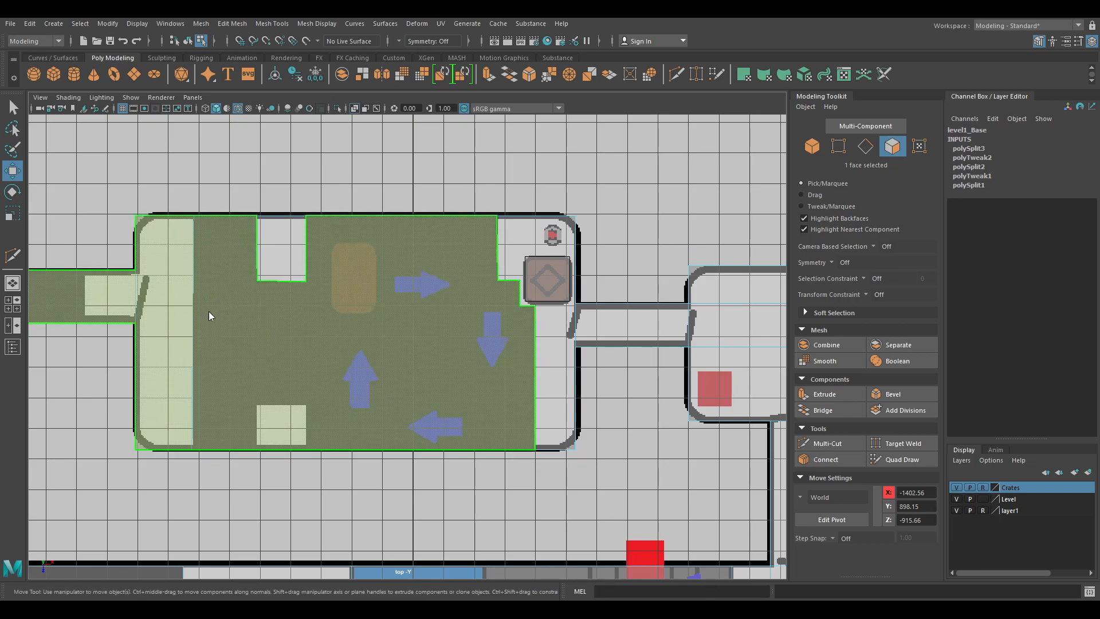
key(F10)
click(191, 280)
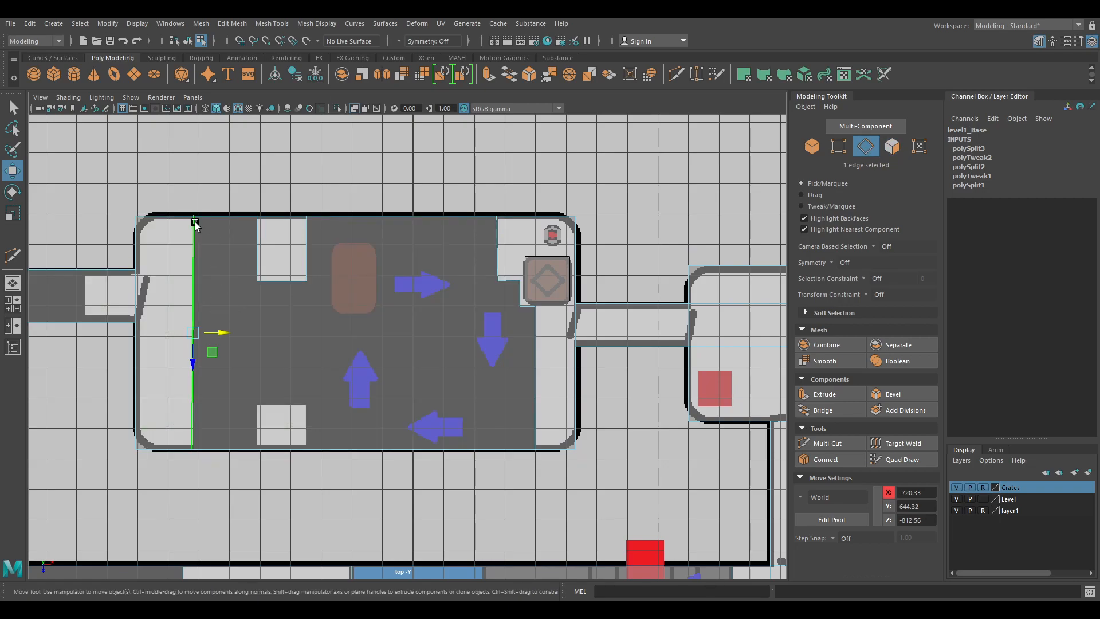
key(F9)
scroll(221, 246, up, 4)
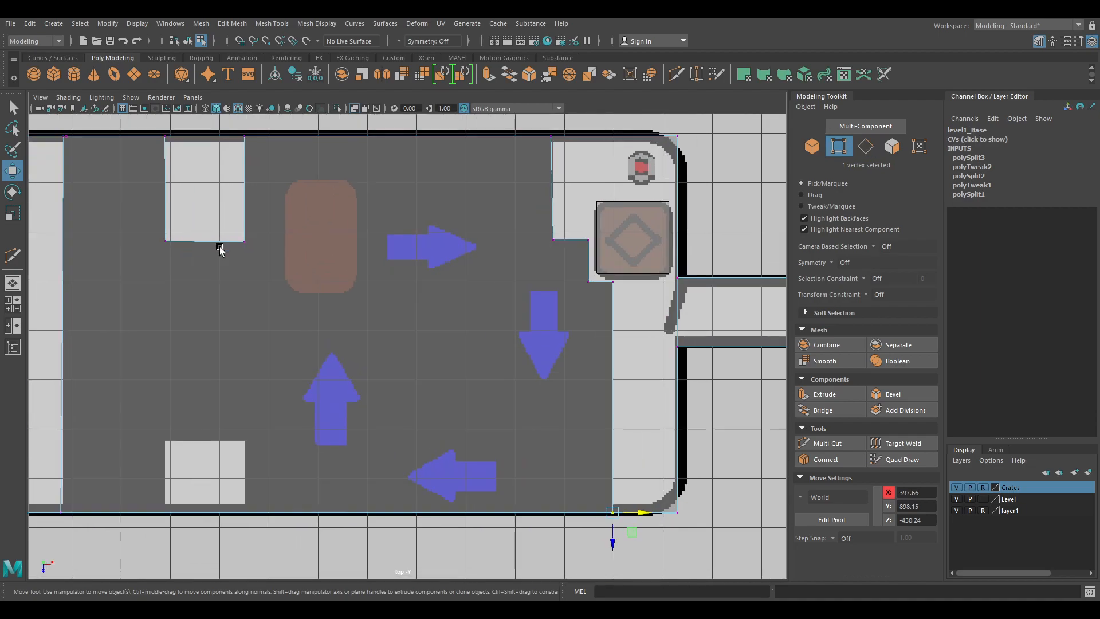
scroll(285, 252, up, 8)
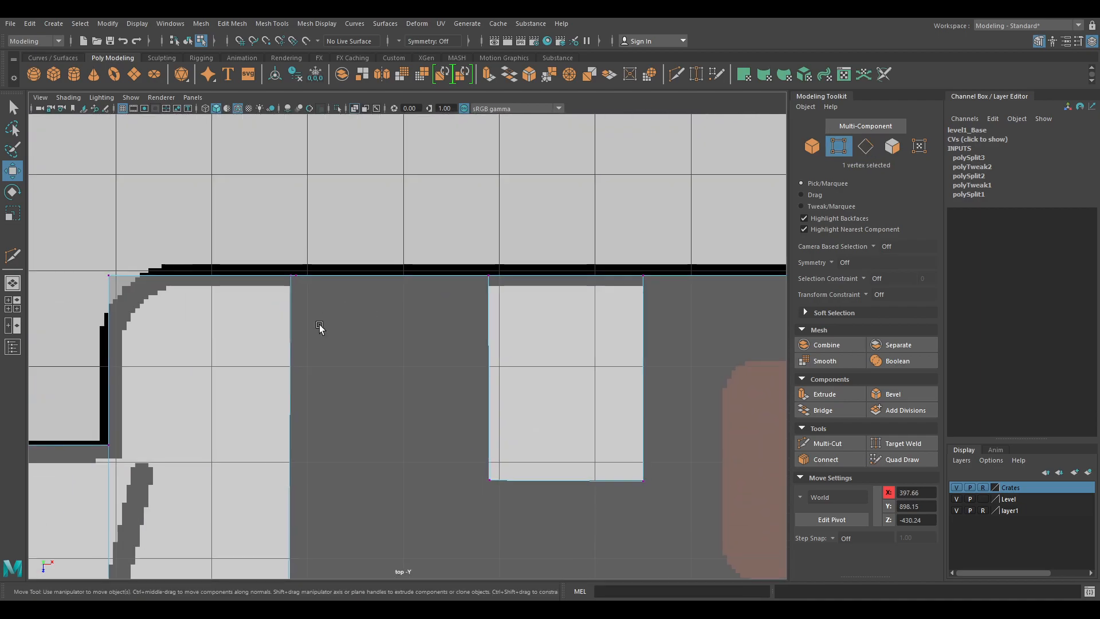
Try to join the vertices at the upper end of the left cut with Target Weld
click(903, 444)
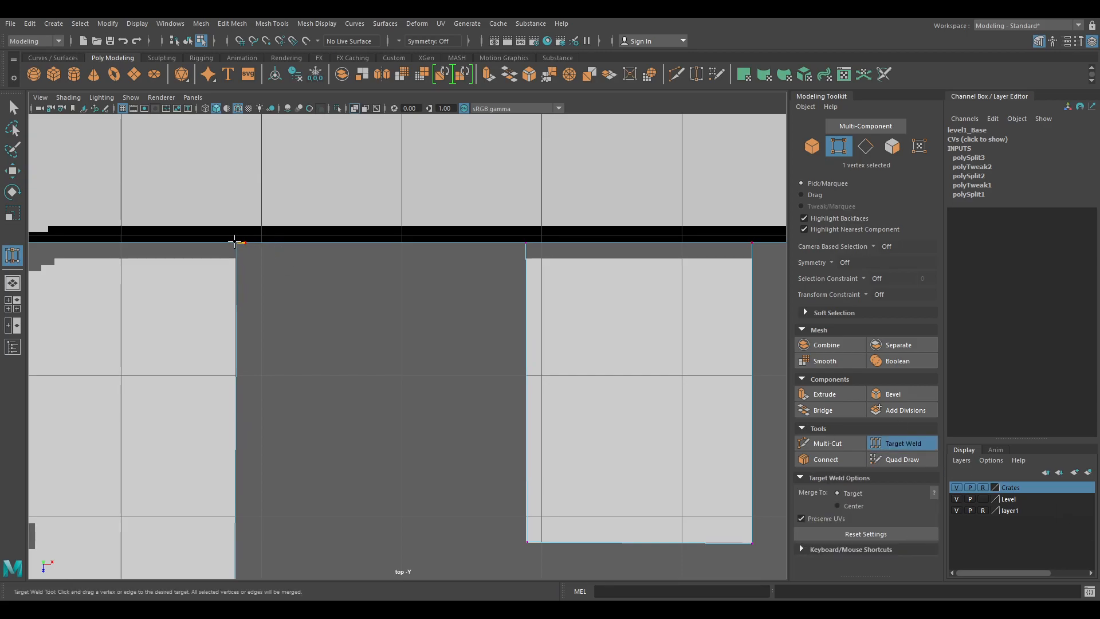
drag(235, 243, 263, 272)
drag(317, 309, 254, 249)
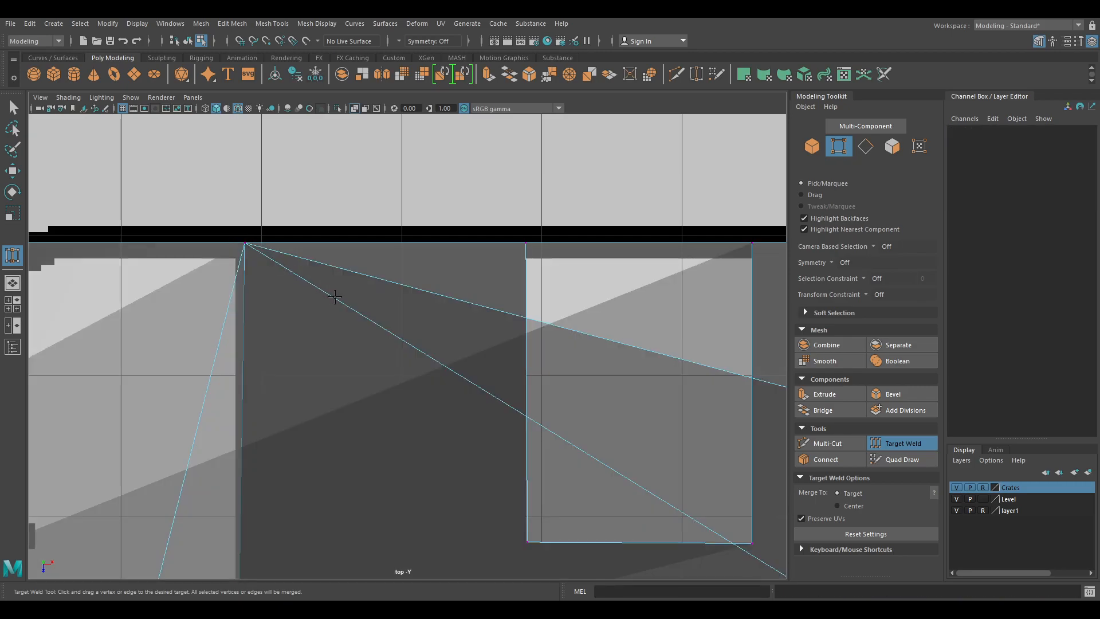
scroll(334, 297, down, 10)
key(ctrl+z)
scroll(465, 393, down, 2)
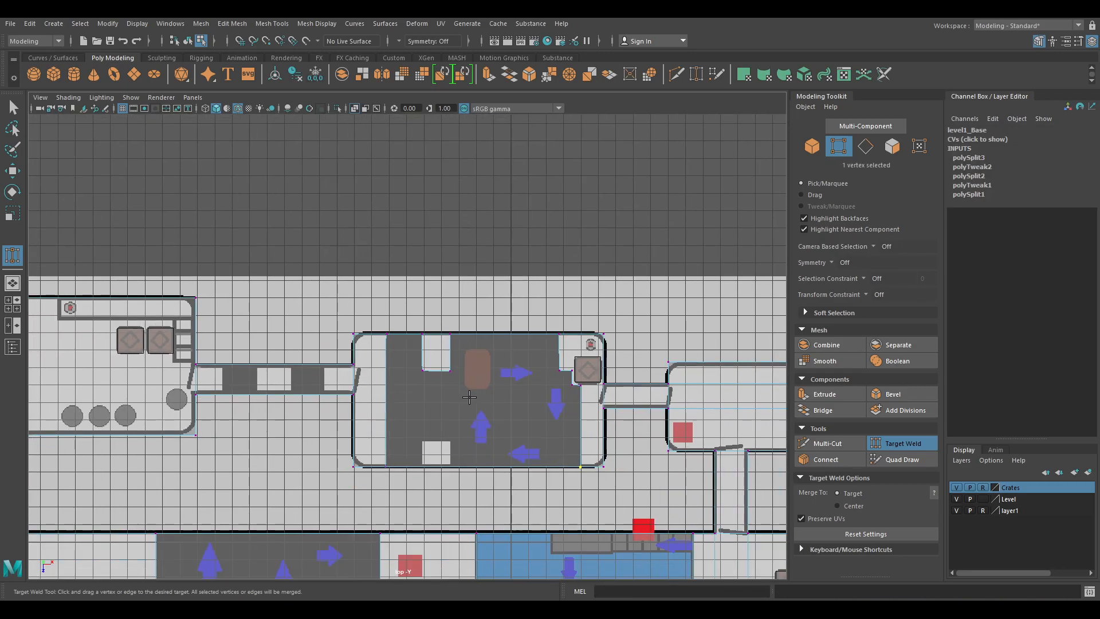
Try deleting the floor face that spans the pit, its room and the adjoining corridor
alt+middle_drag(469, 395, 332, 333)
key(w)
key(F11)
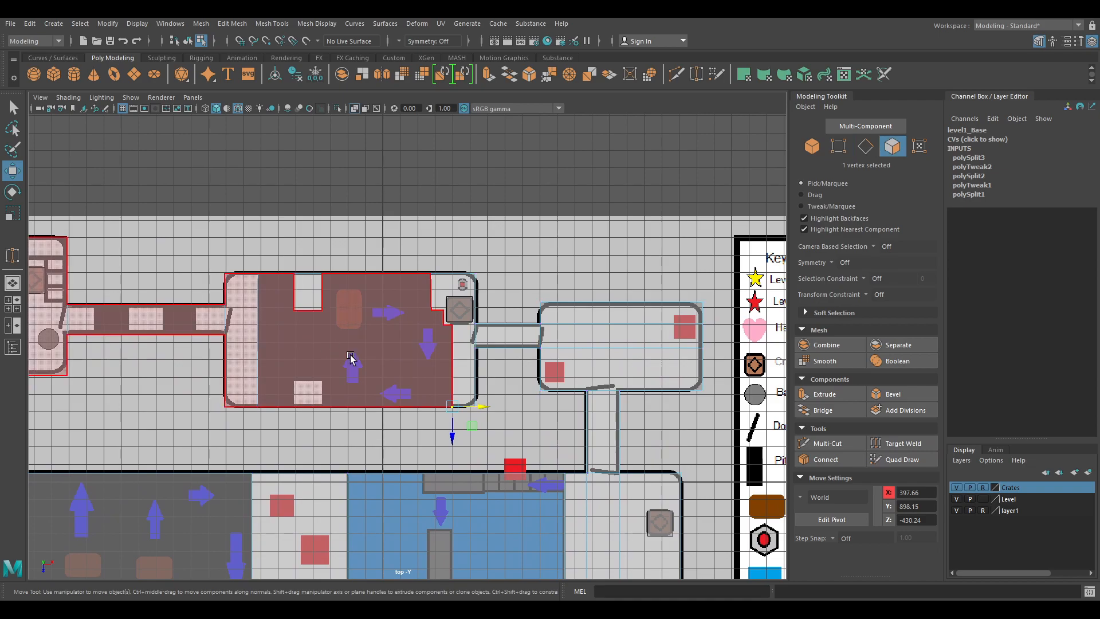
click(388, 379)
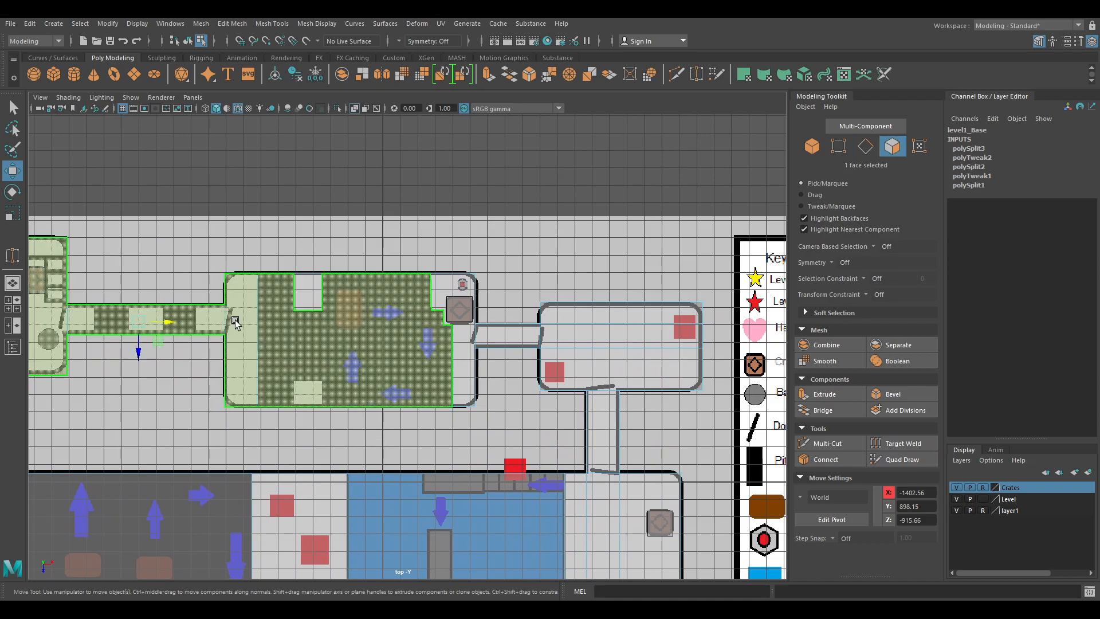
scroll(361, 353, down, 1)
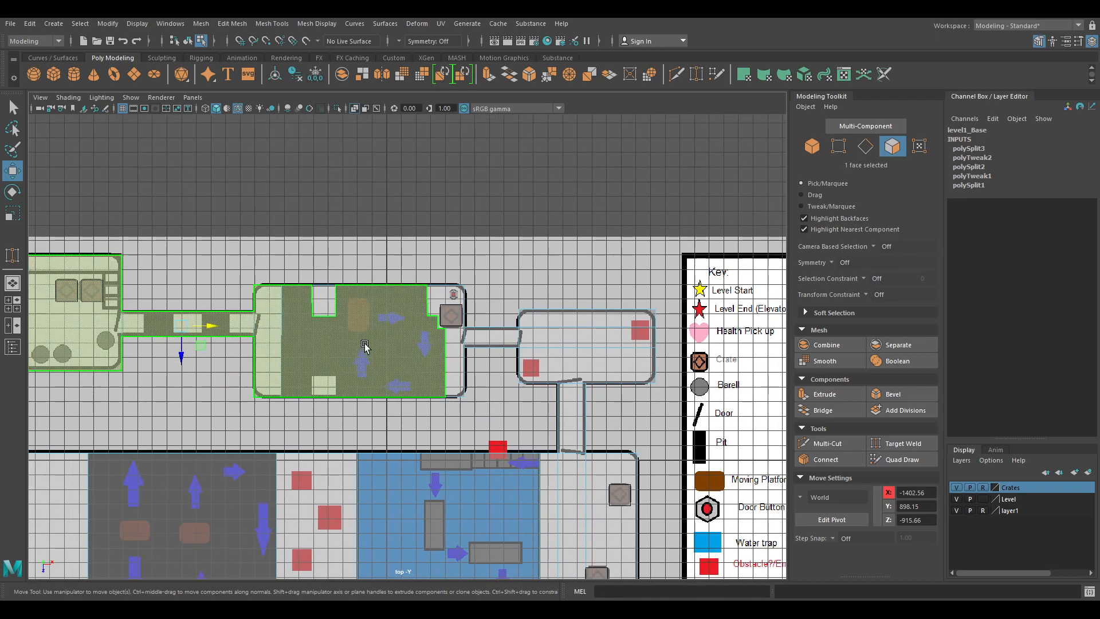
key(Delete)
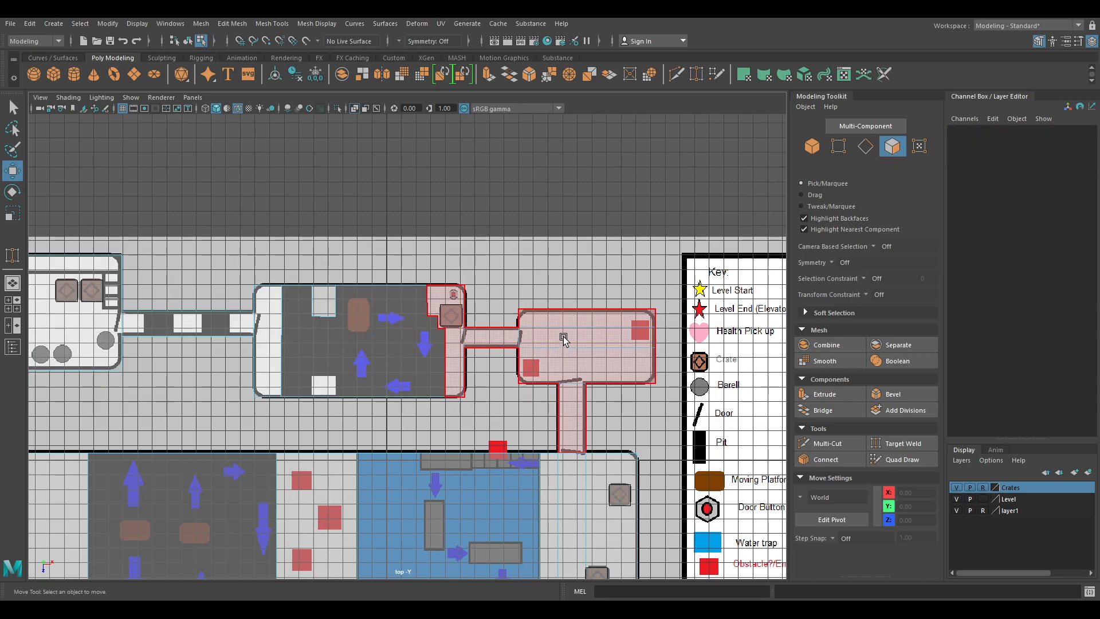
Delete the edges of the stepped cut around the crate from the pit room's floor
key(space)
key(space)
alt+drag(536, 294, 381, 265)
alt+right_drag(380, 265, 553, 384)
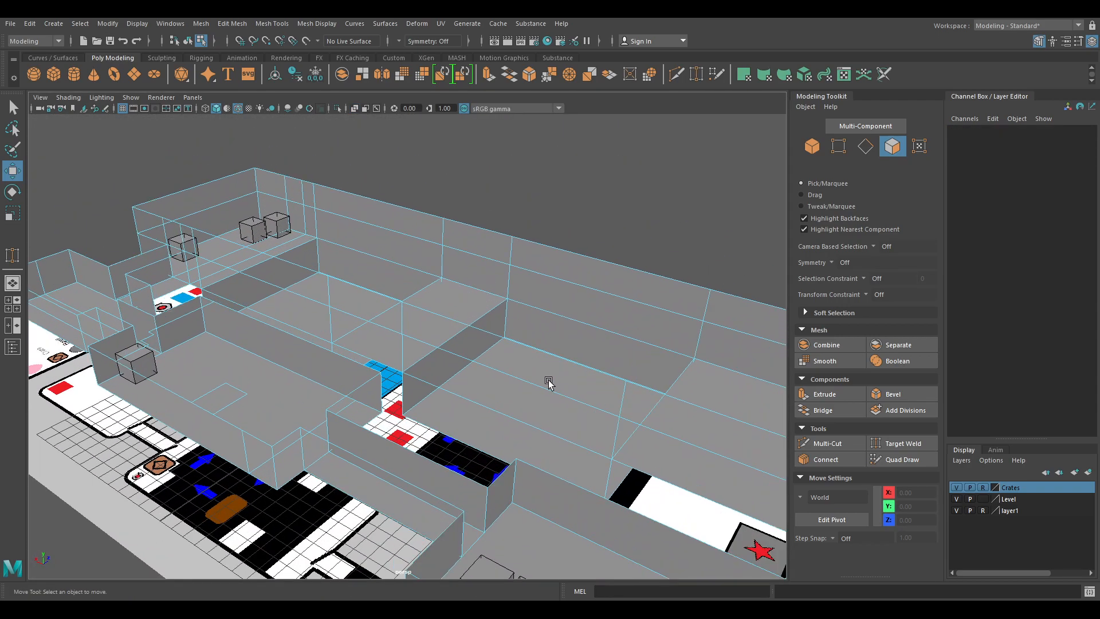
alt+drag(553, 384, 504, 315)
click(508, 306)
key(Delete)
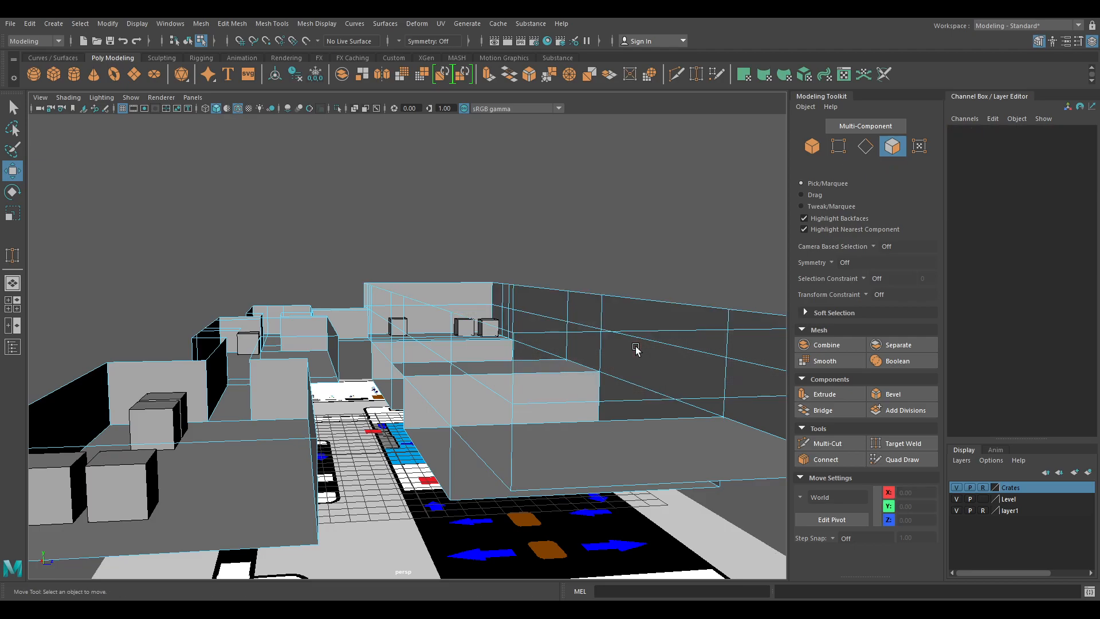
alt+drag(569, 373, 572, 400)
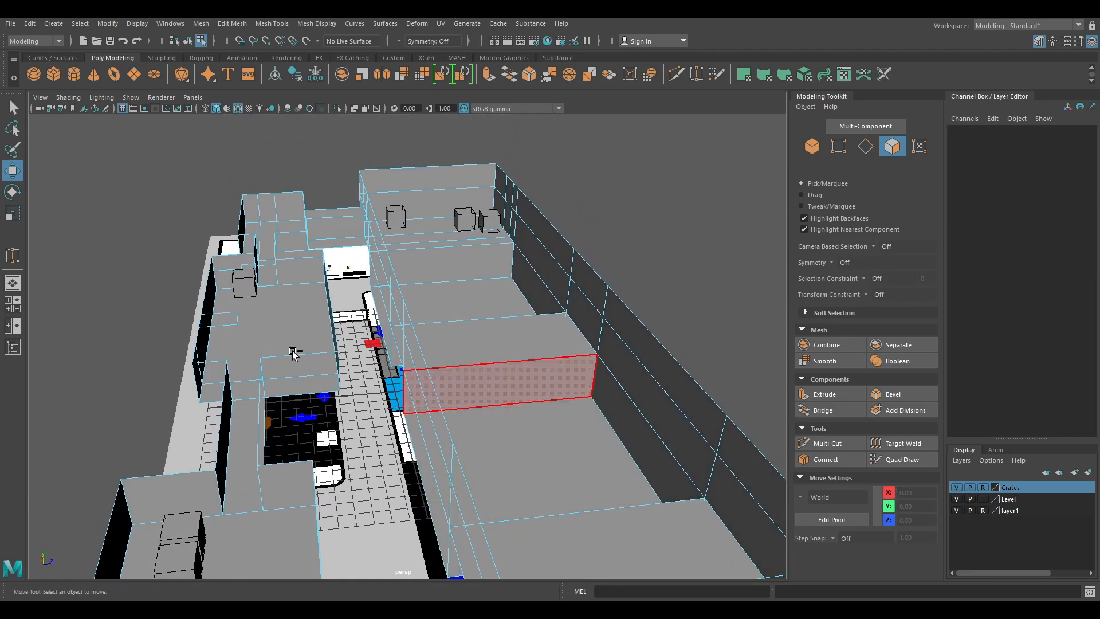
click(228, 321)
key(Delete)
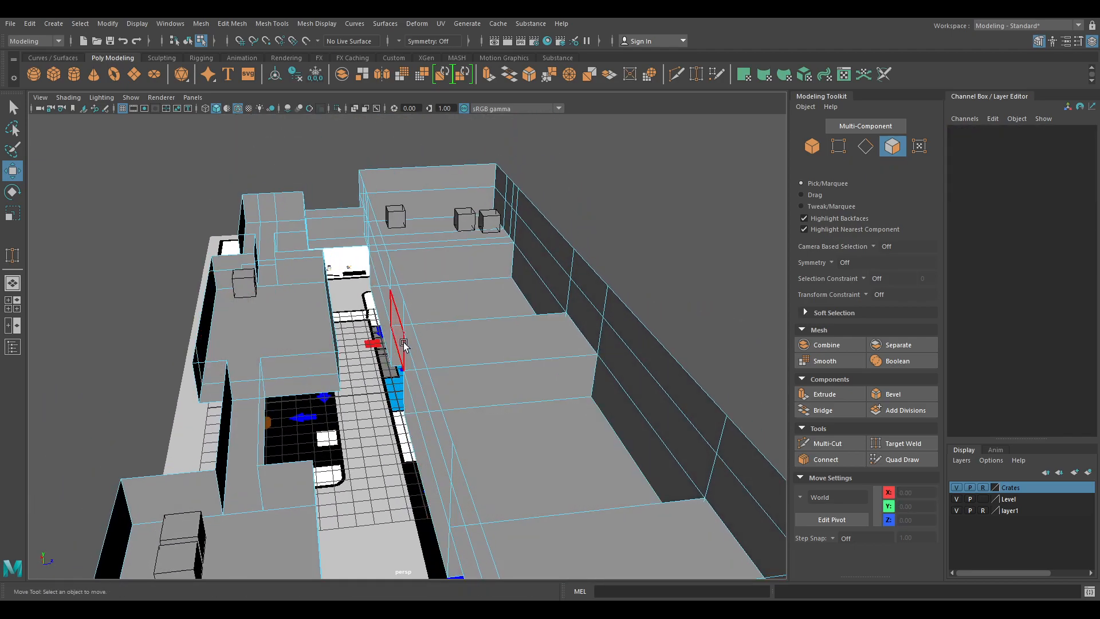
alt+drag(372, 361, 398, 346)
alt+drag(107, 306, 385, 319)
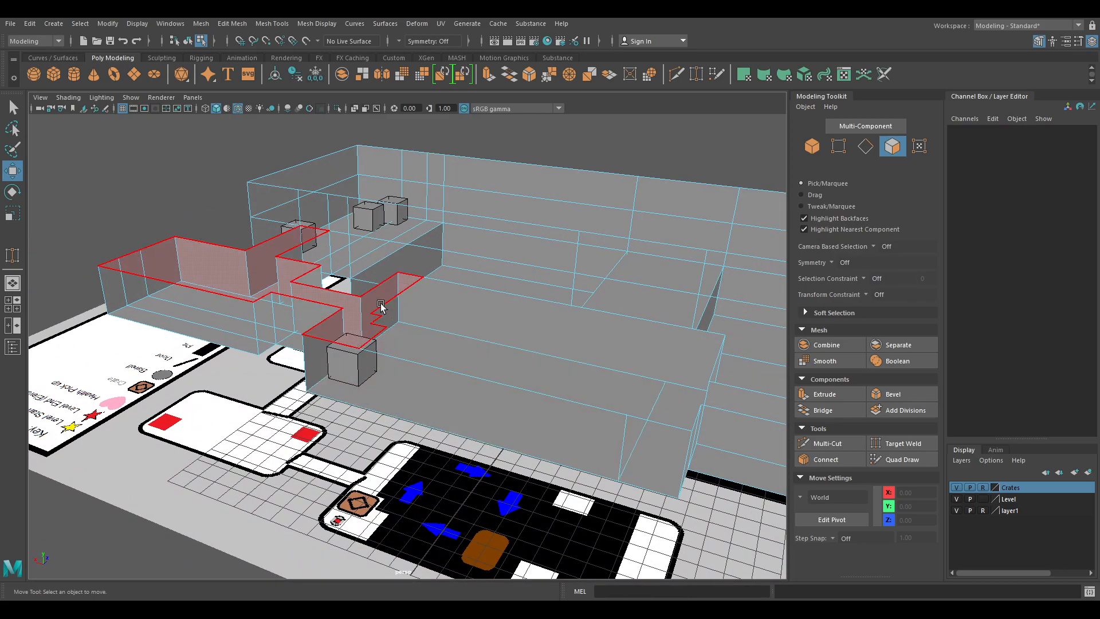
click(381, 306)
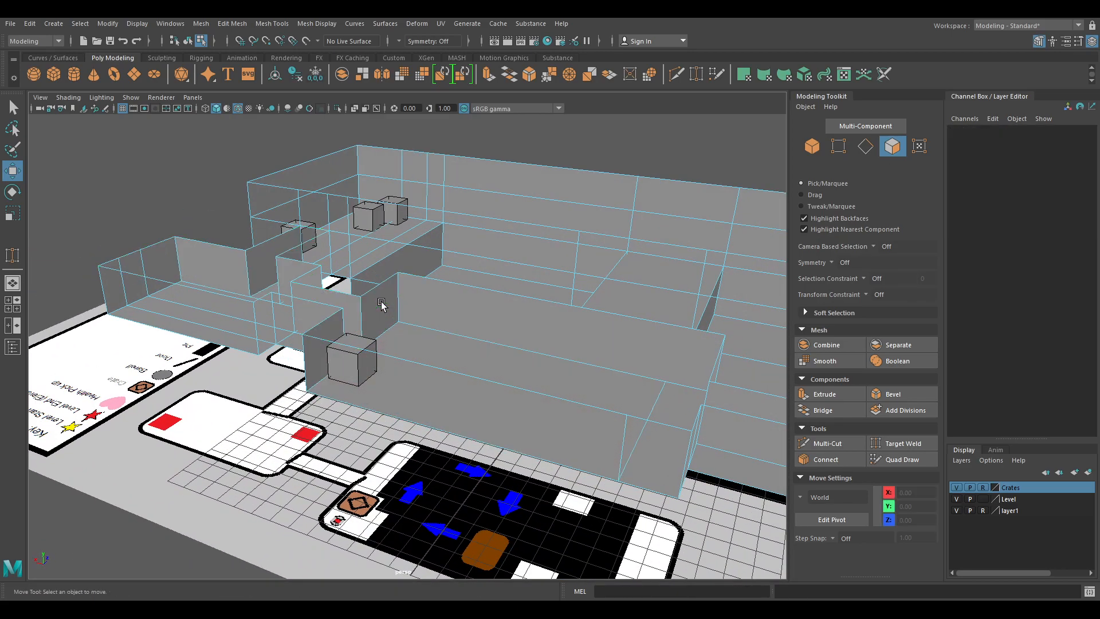
Delete the leftover vertices of the stepped cut from the pit room's floor
alt+drag(380, 302, 526, 332)
key(F9)
drag(483, 363, 558, 385)
click(562, 398)
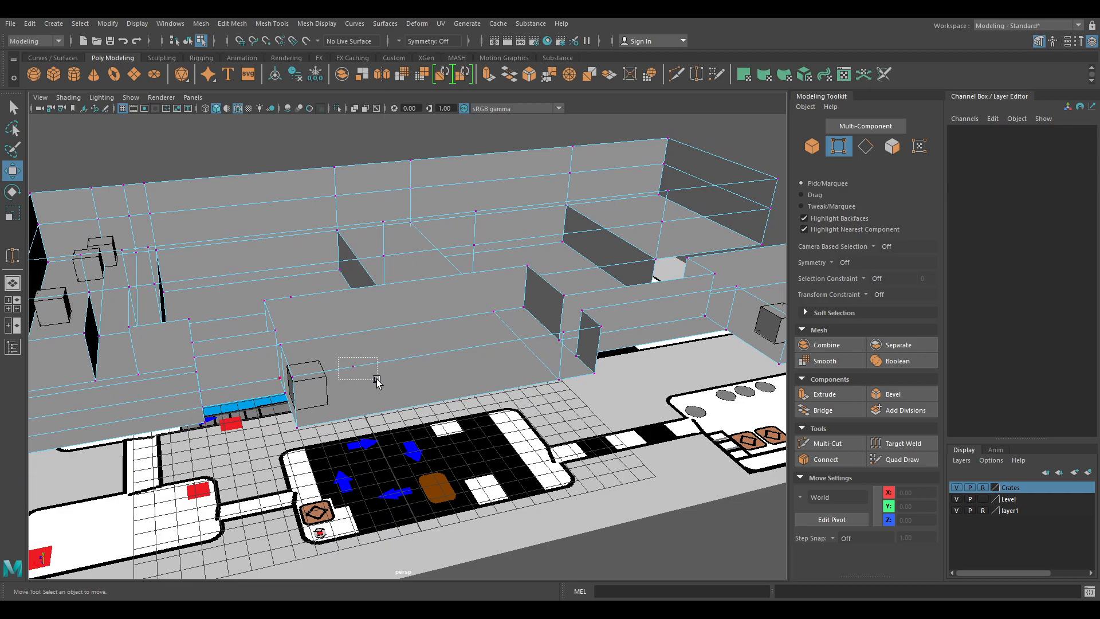
click(373, 376)
click(375, 378)
alt+drag(488, 369, 422, 413)
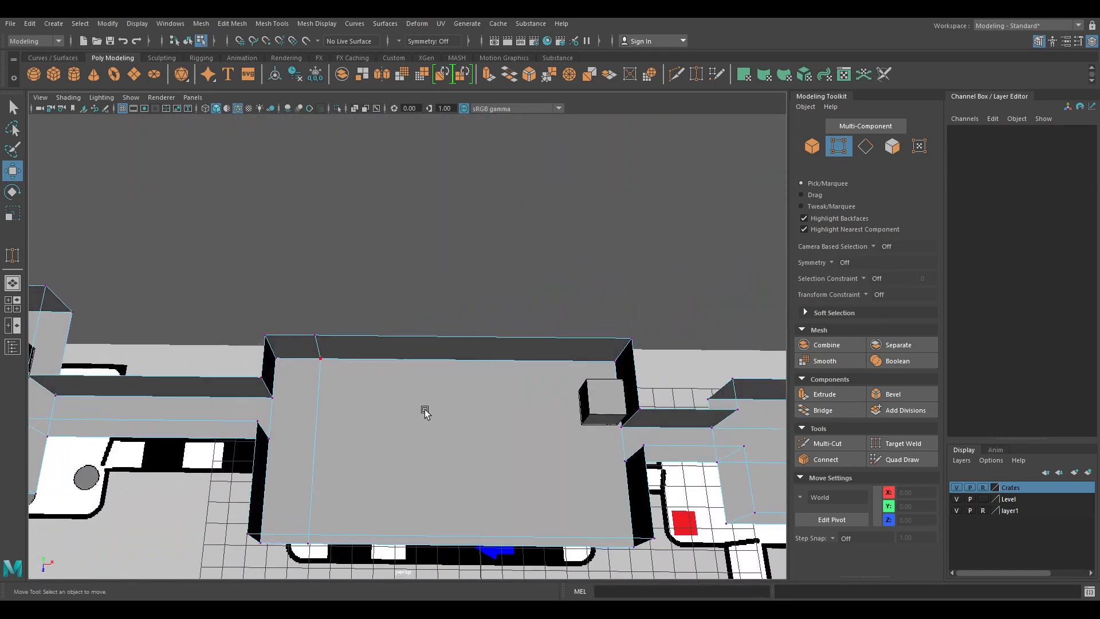
Cut one straight edge across the pit room's floor with Multi-Cut, from the upper wall to the lower wall near the pit's right boundary
key(space)
key(space)
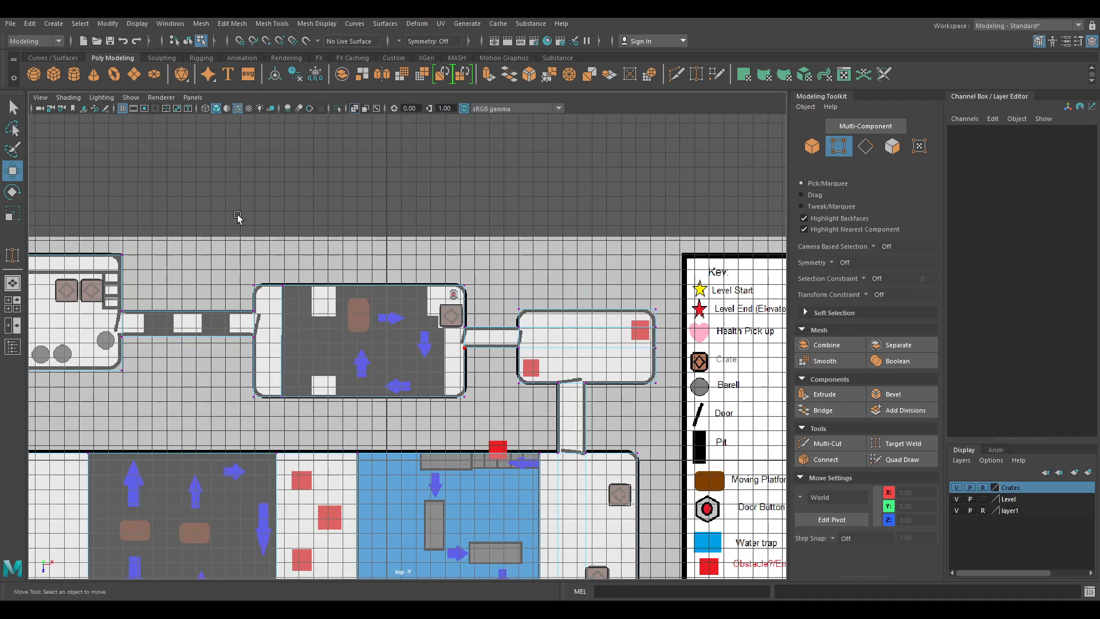
click(831, 445)
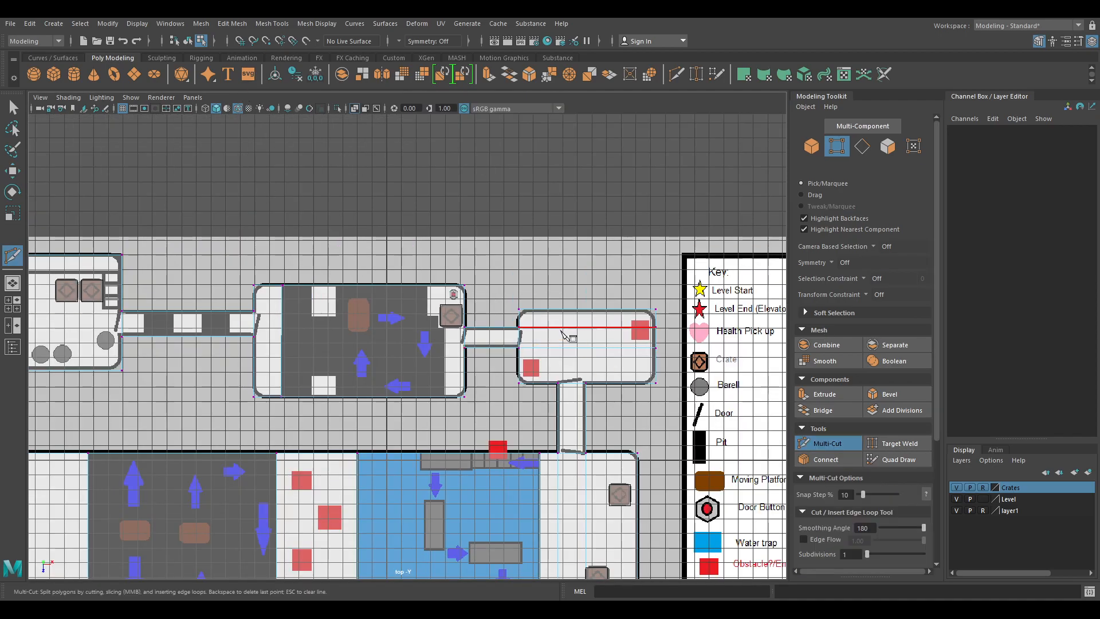
click(429, 285)
click(434, 397)
key(w)
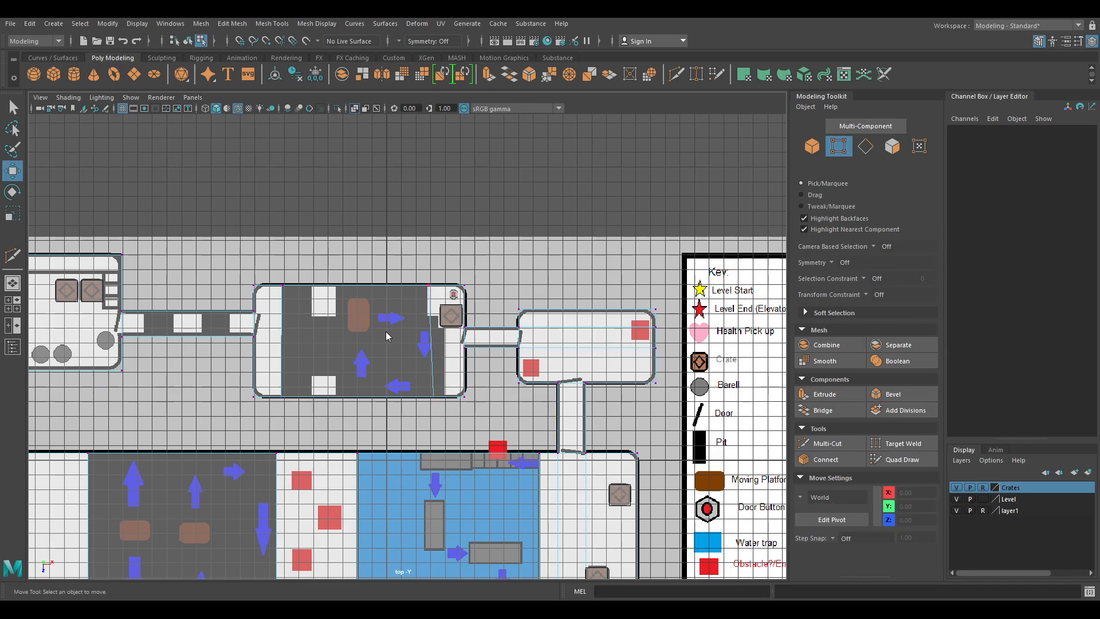
Extrude the pit floor's face between the two cuts downward to sink the pit
click(385, 334)
click(381, 341)
key(space)
key(space)
key(f)
alt+drag(594, 343, 658, 355)
key(ctrl+e)
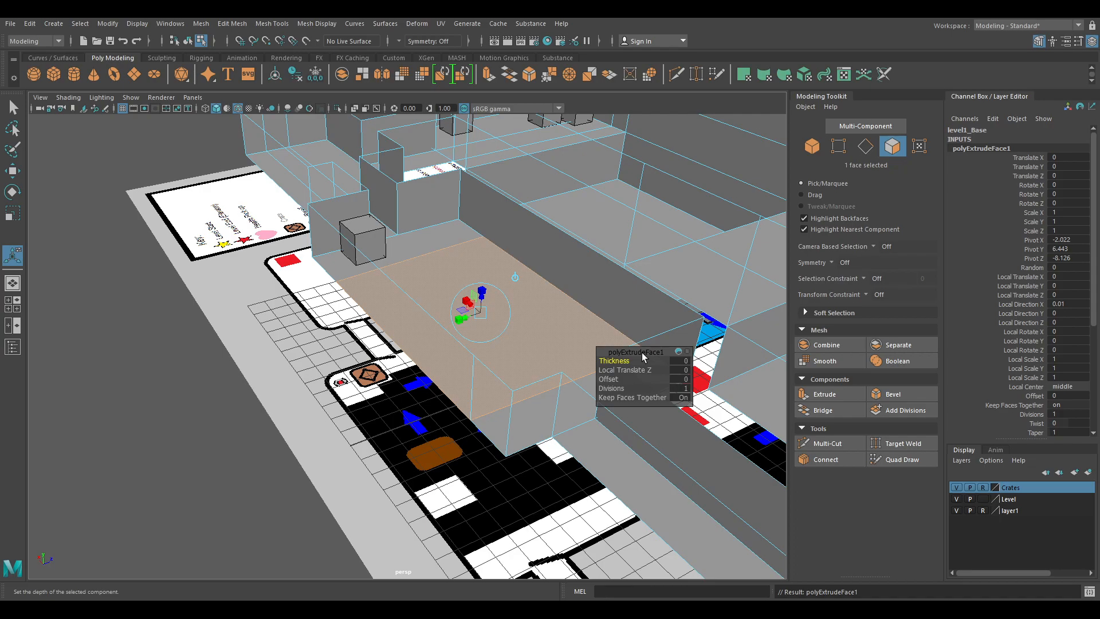
click(481, 291)
drag(483, 291, 488, 351)
alt+right_drag(621, 350, 532, 344)
alt+drag(436, 341, 506, 346)
click(456, 466)
Try to combine the level mesh using the open top border edges around the pit room and neighbouring rooms
alt+right_drag(456, 466, 383, 446)
alt+drag(383, 441, 459, 404)
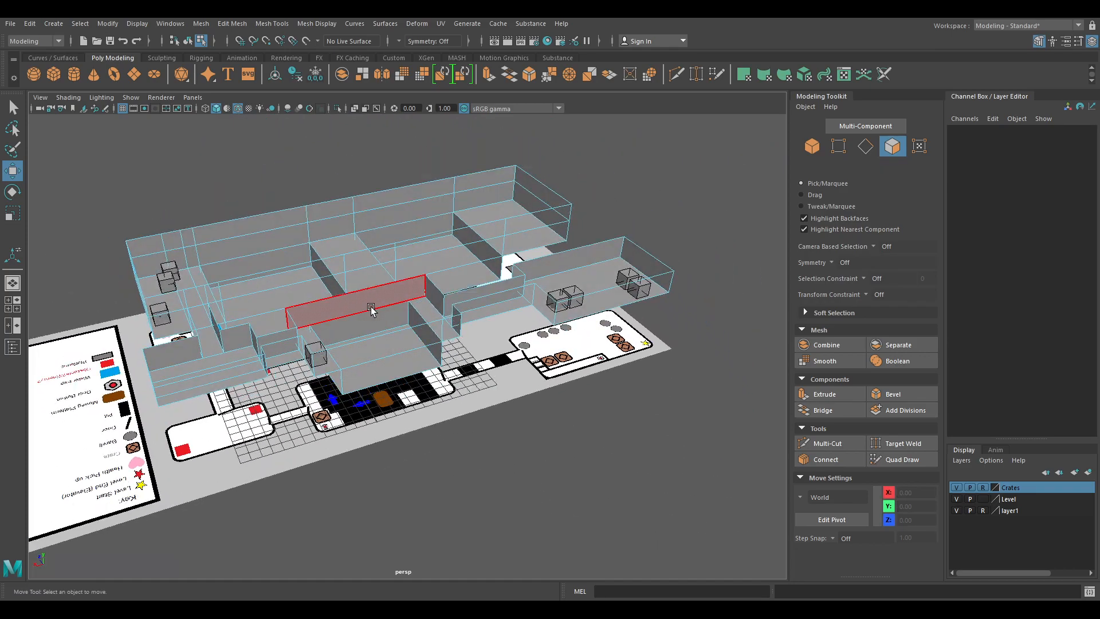
double_click(363, 284)
alt+drag(421, 328, 396, 382)
click(201, 26)
click(223, 67)
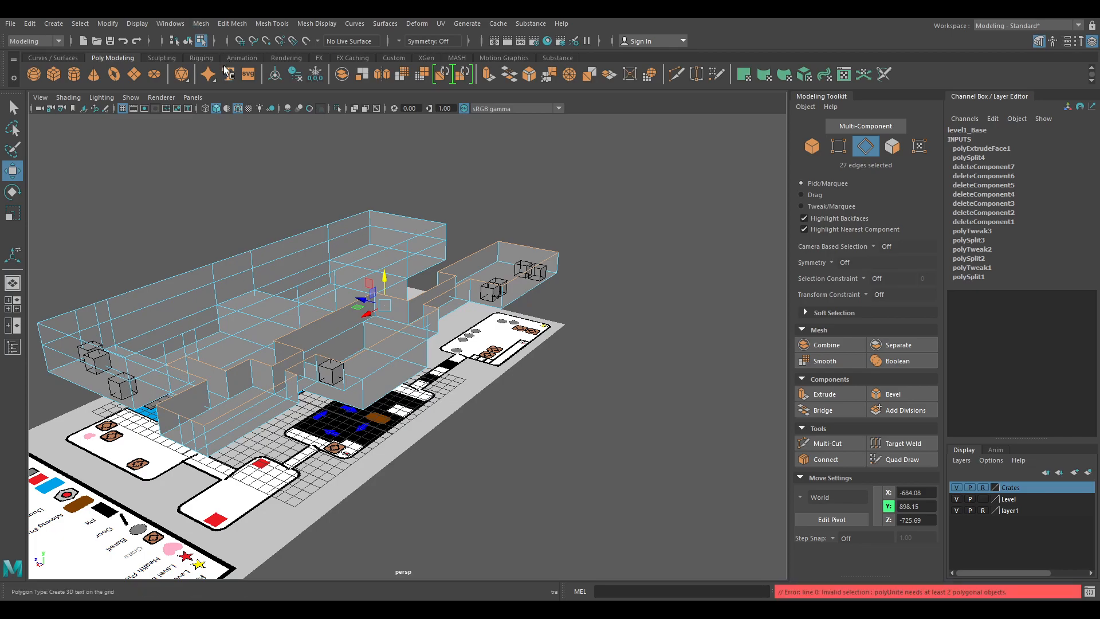
key(ctrl+z)
Close the level mesh's two open top borders with Fill Hole, first around the pit rooms and again around the large hall
double_click(391, 295)
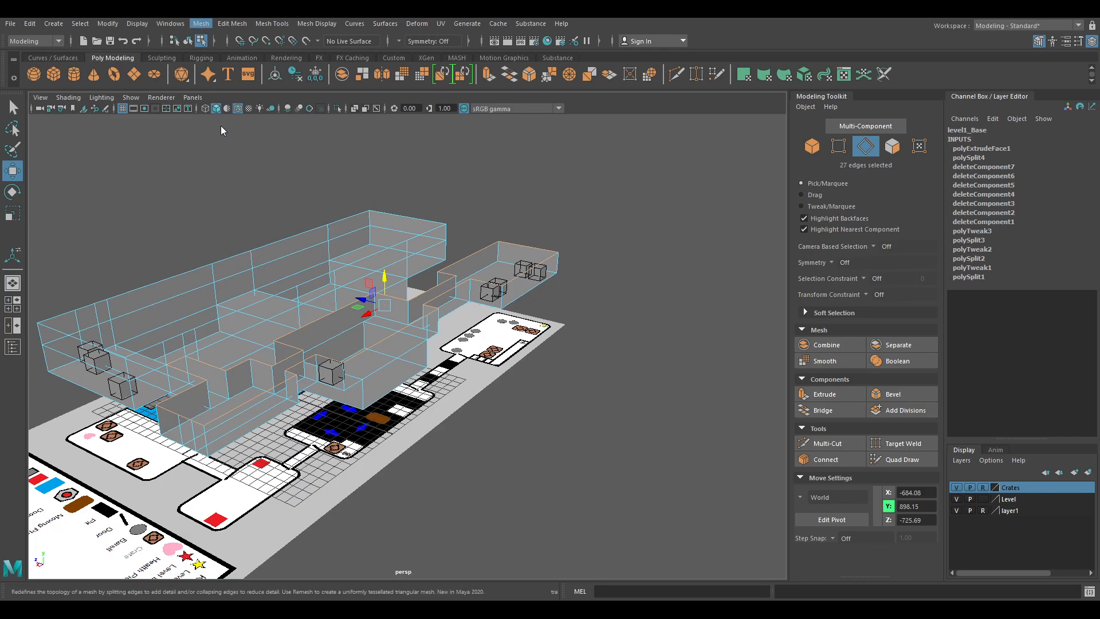
click(535, 376)
alt+drag(535, 376, 389, 339)
double_click(264, 311)
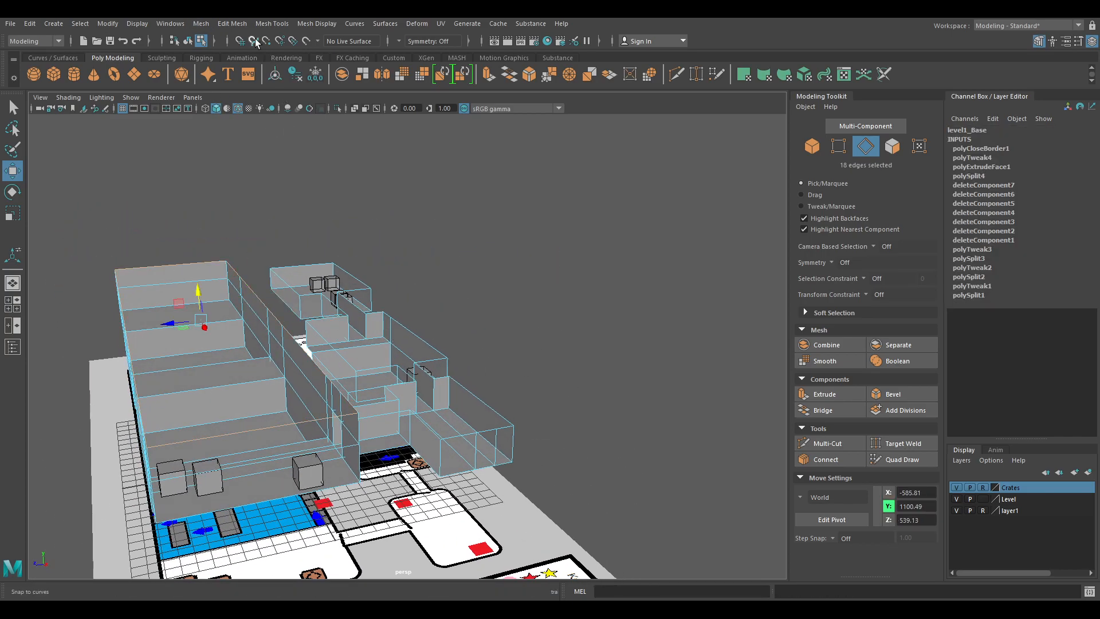
alt+drag(511, 270, 335, 357)
click(484, 364)
Examine the closed level mesh up close along its walls and from outside as a whole
alt+right_drag(224, 347, 458, 420)
alt+middle_drag(459, 420, 555, 495)
alt+drag(555, 495, 424, 484)
alt+right_drag(424, 483, 422, 446)
alt+drag(423, 447, 367, 497)
alt+right_drag(367, 499, 507, 479)
scroll(308, 395, up, 2)
alt+drag(454, 433, 437, 412)
key(space)
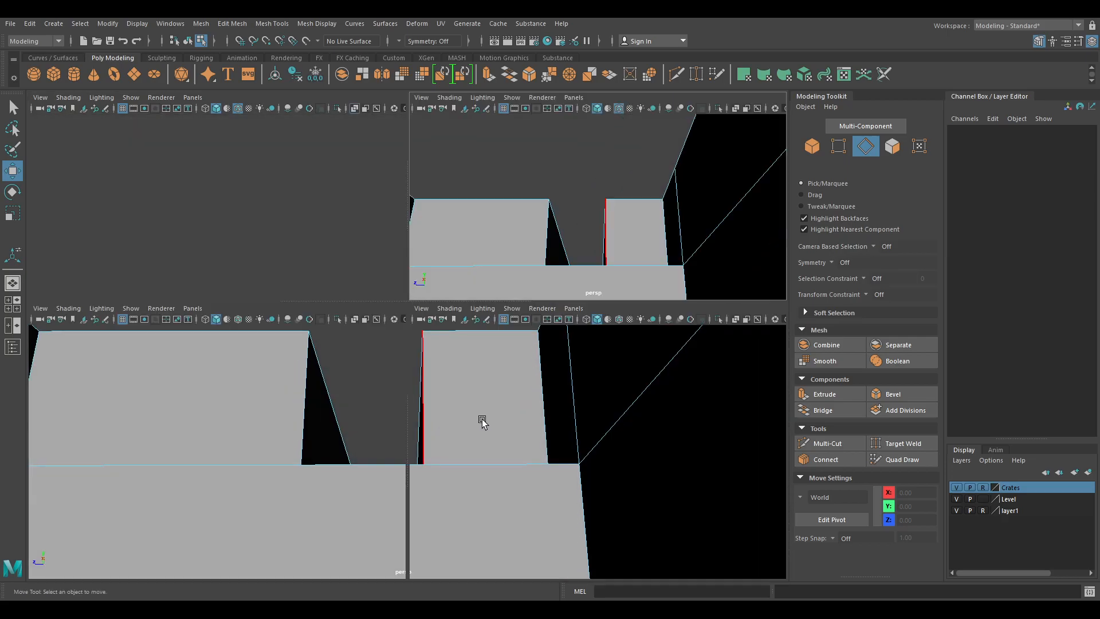
scroll(550, 261, down, 10)
alt+drag(549, 252, 681, 263)
key(space)
scroll(508, 278, down, 3)
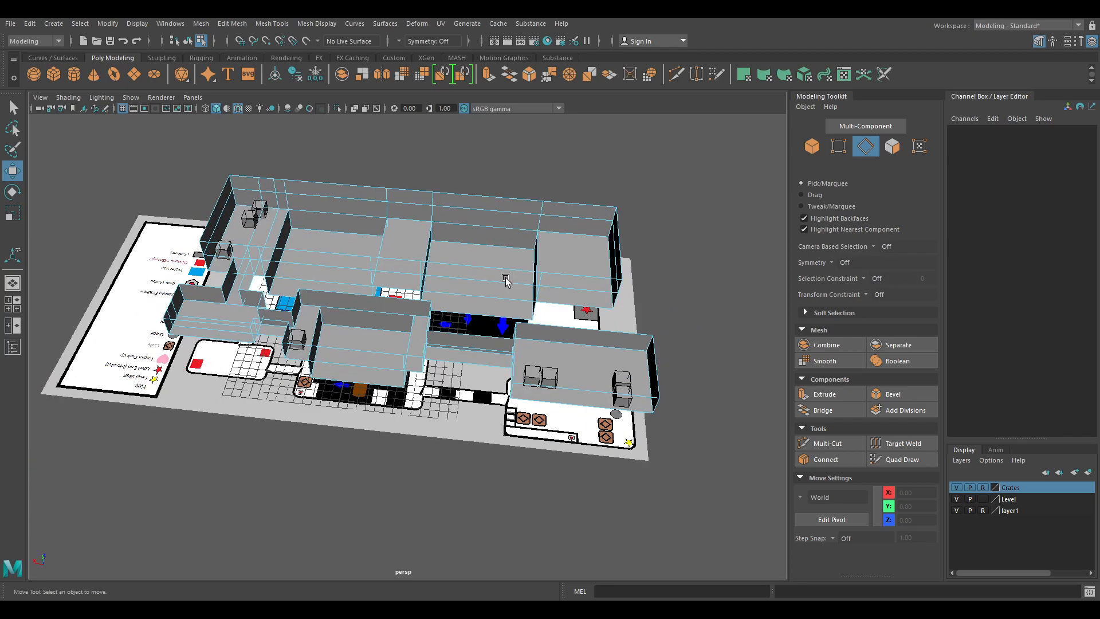
Delete the construction history on all objects and display the level mesh in the Attribute Editor
alt+drag(363, 300, 380, 284)
key(F8)
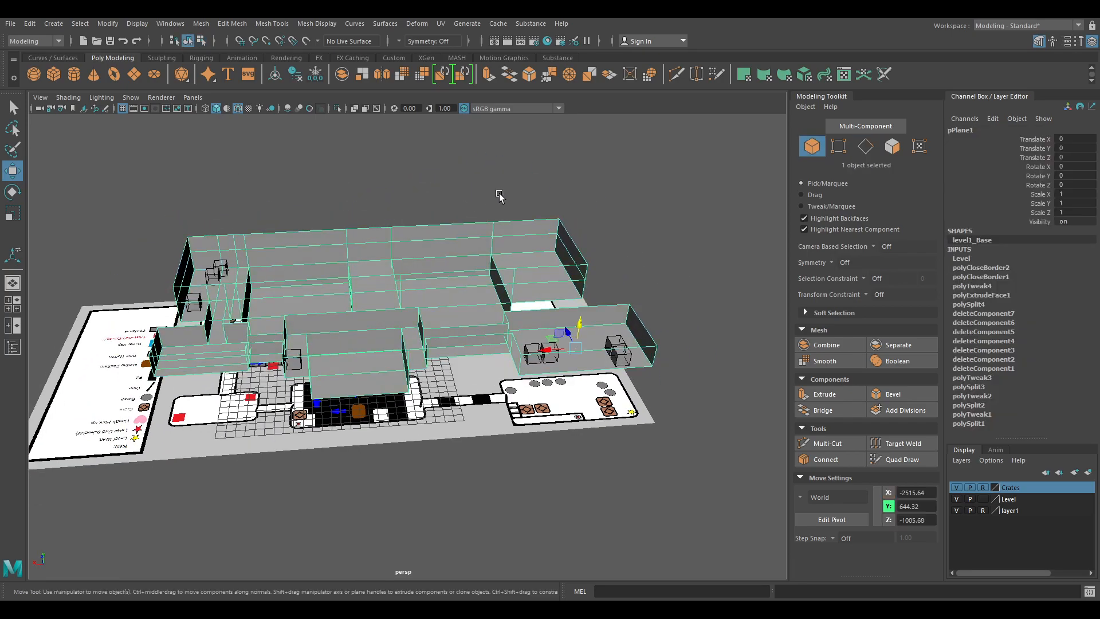
click(498, 196)
alt+drag(541, 264, 503, 264)
click(444, 264)
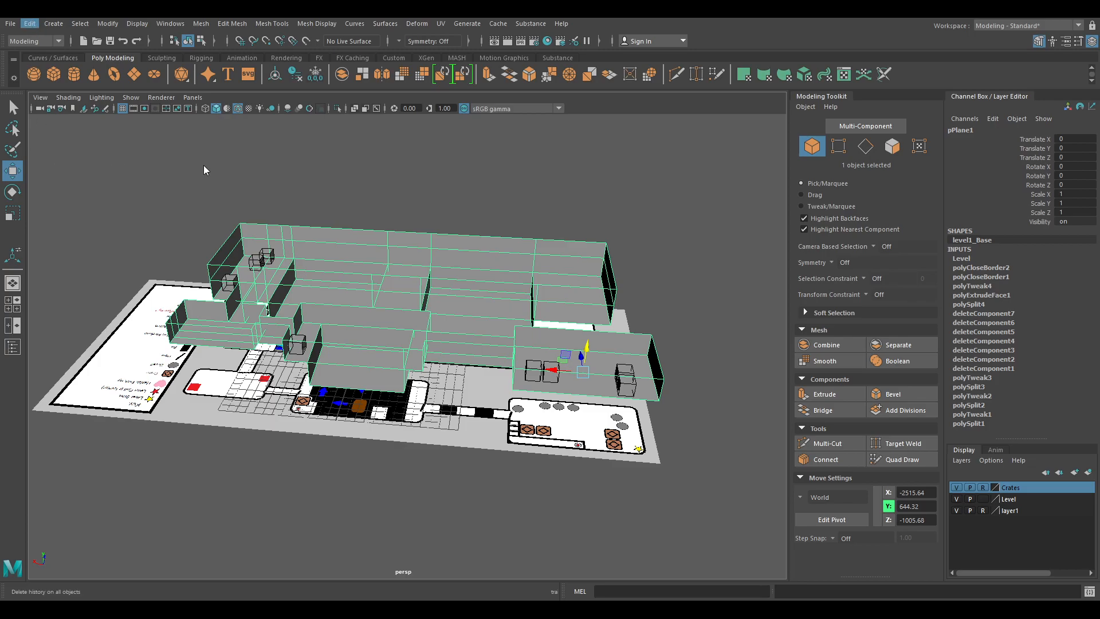
click(1066, 40)
click(385, 187)
key(ctrl+z)
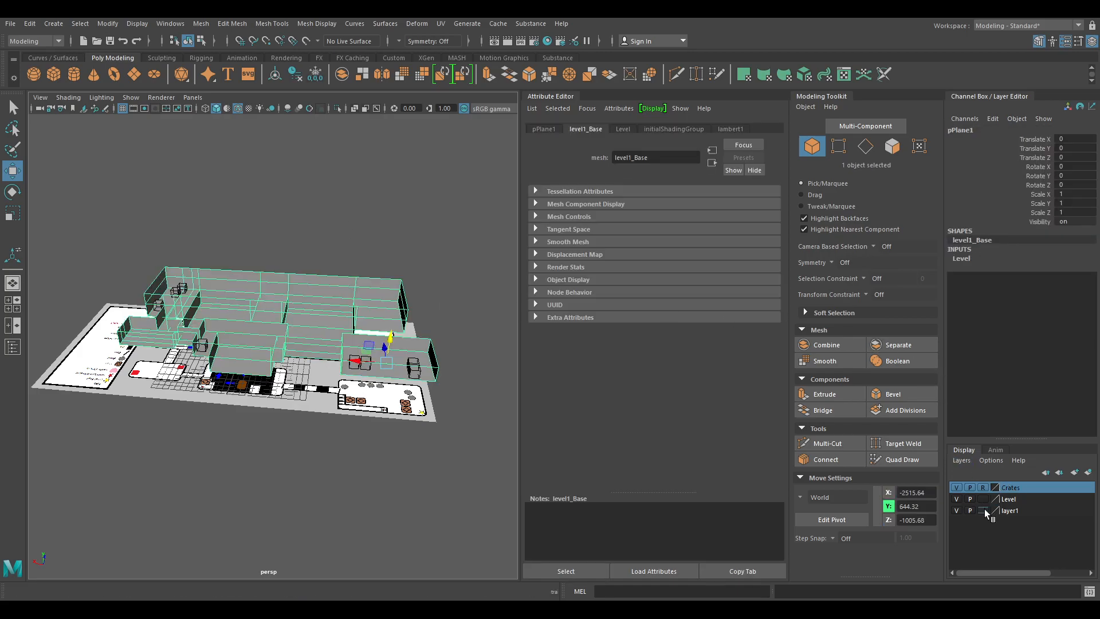
Take the Crates layer out of reference mode and set the map's layer1 back to reference
click(370, 426)
click(370, 408)
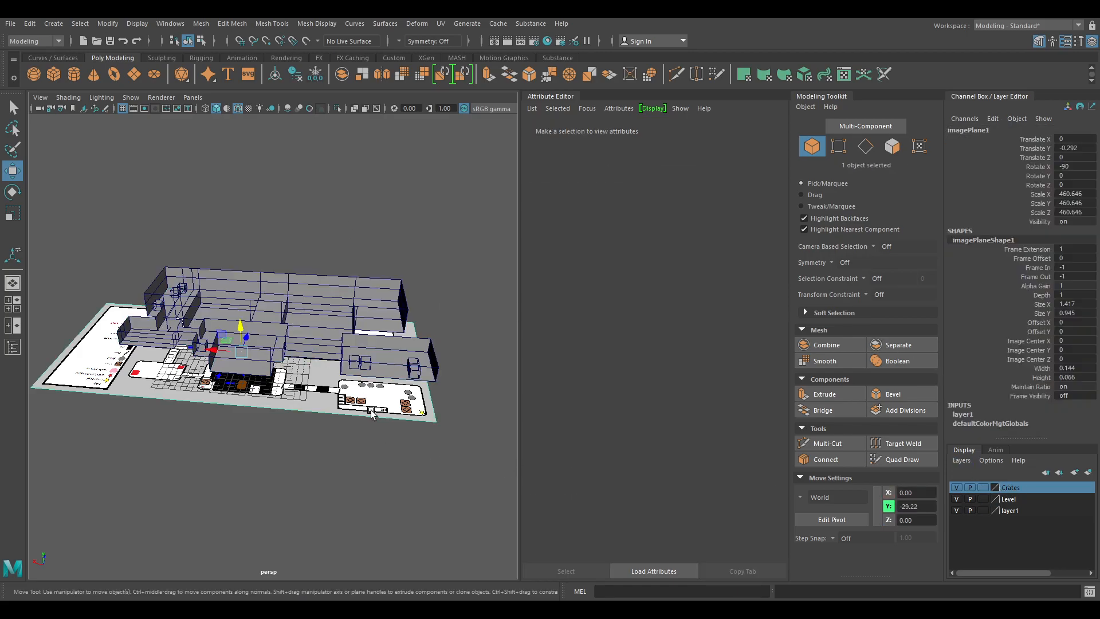
click(983, 511)
click(983, 511)
click(277, 435)
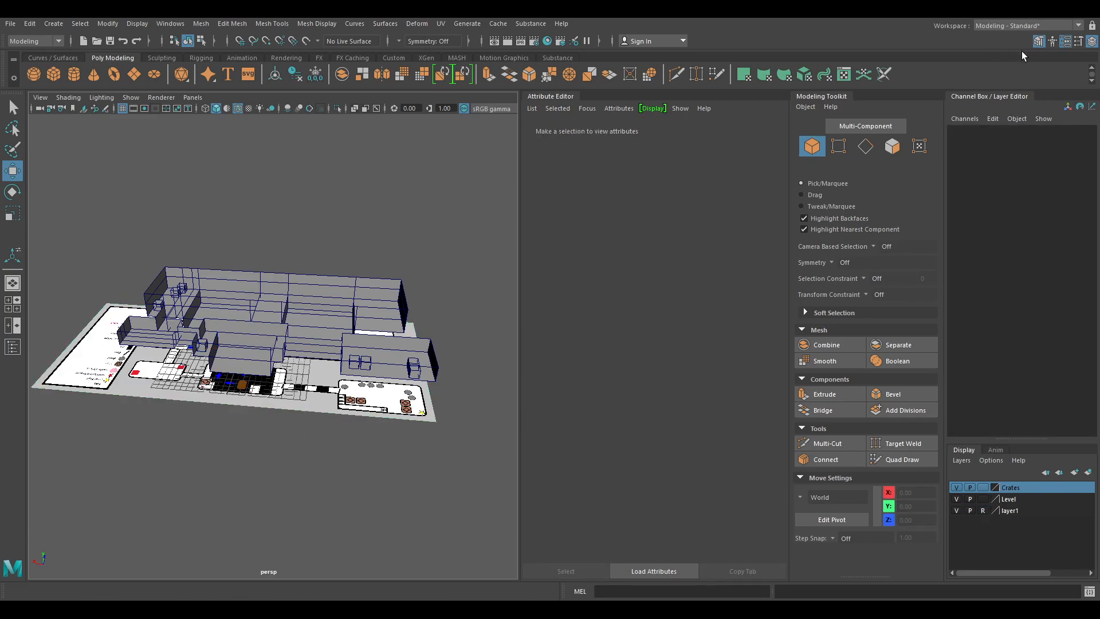
Hide the Modeling Toolkit and the Channel Box, and save the scene as LevelPlan_V1.ma
click(1065, 41)
click(1092, 41)
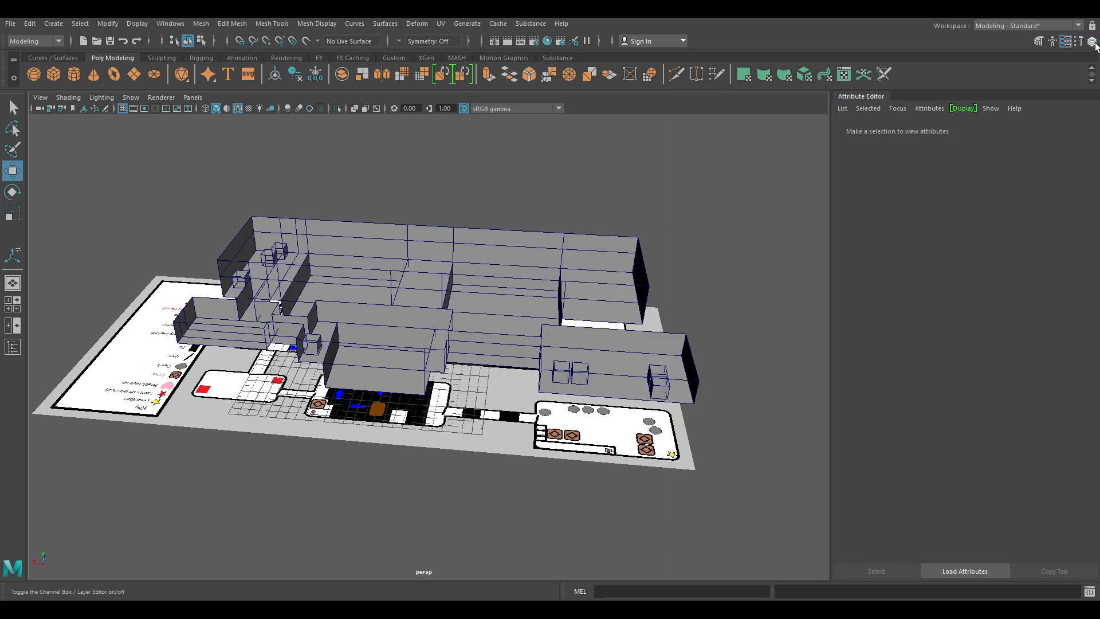
click(10, 23)
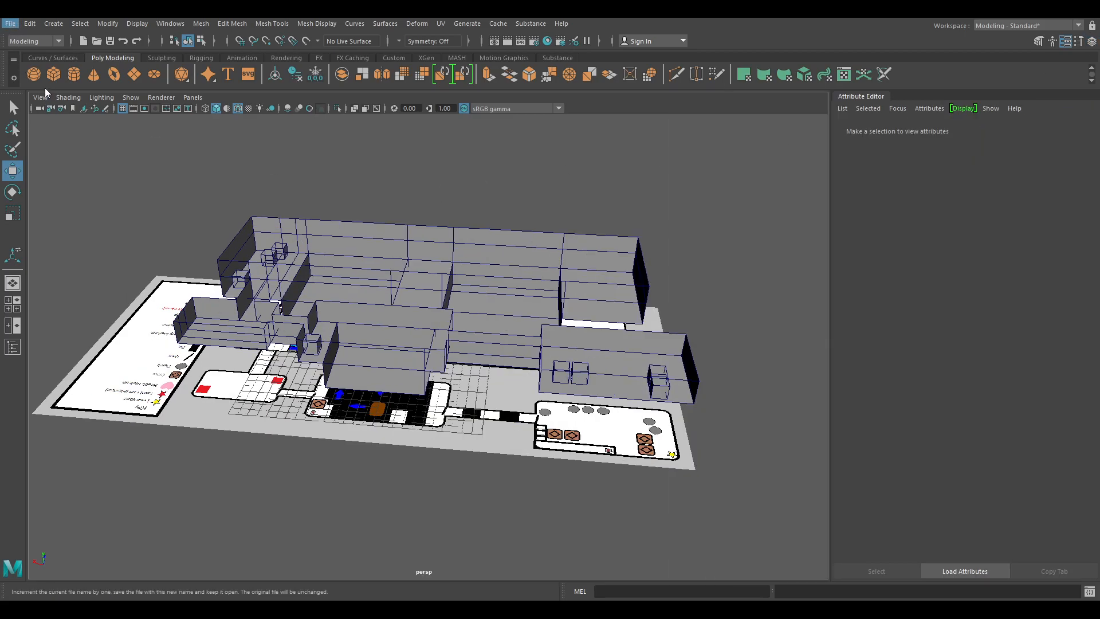
key(q)
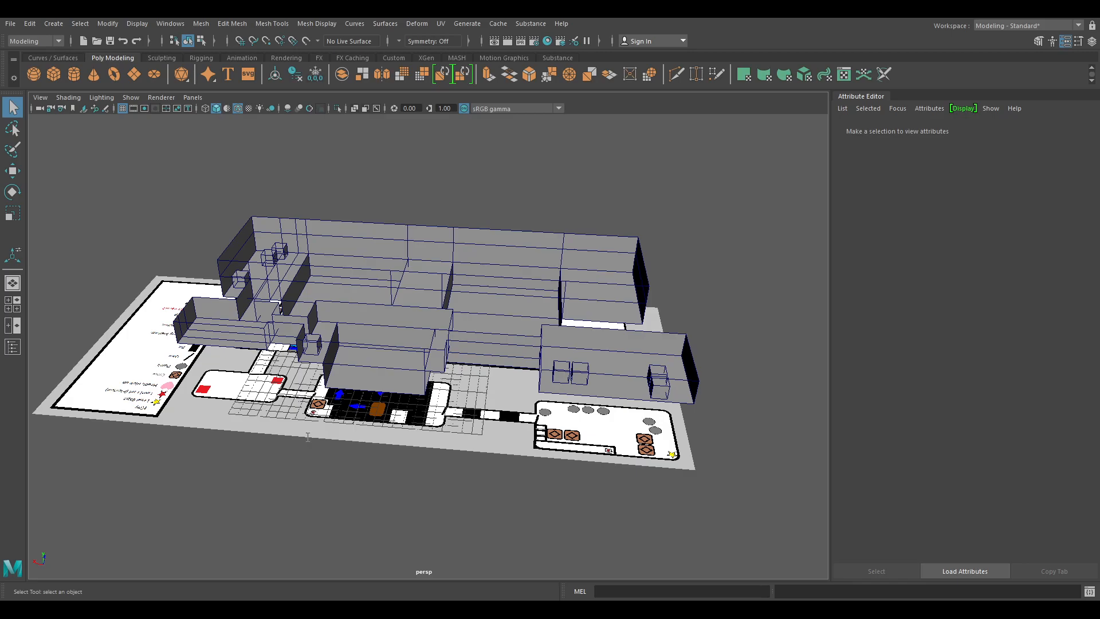
key(ctrl+s)
key(w)
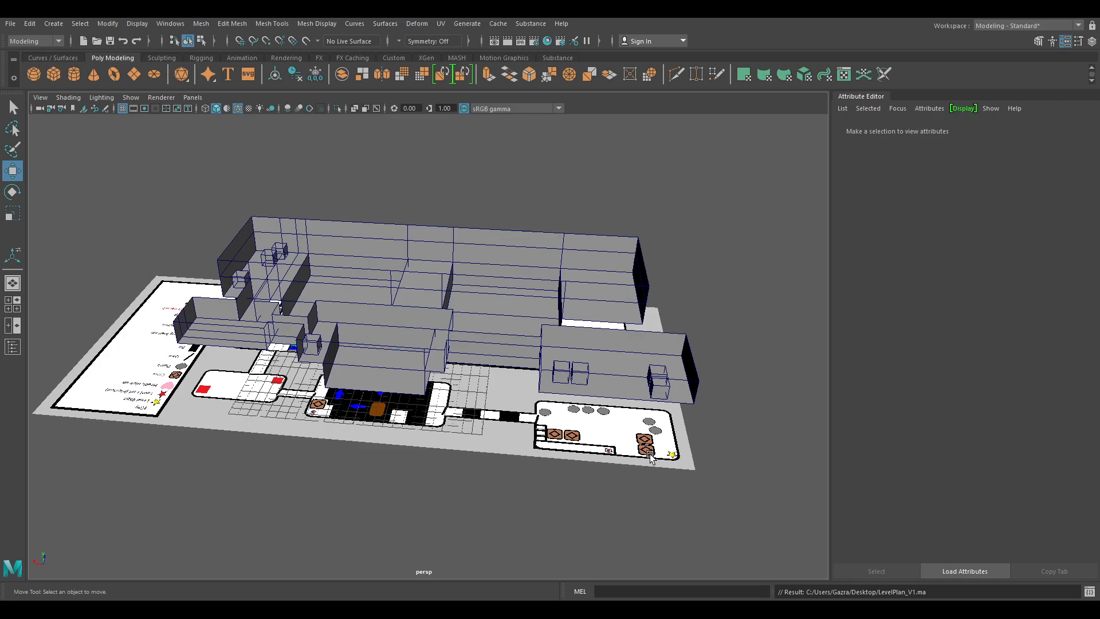
Select all the crates without the level mesh and delete the construction history
click(250, 273)
shift+click(279, 251)
click(674, 464)
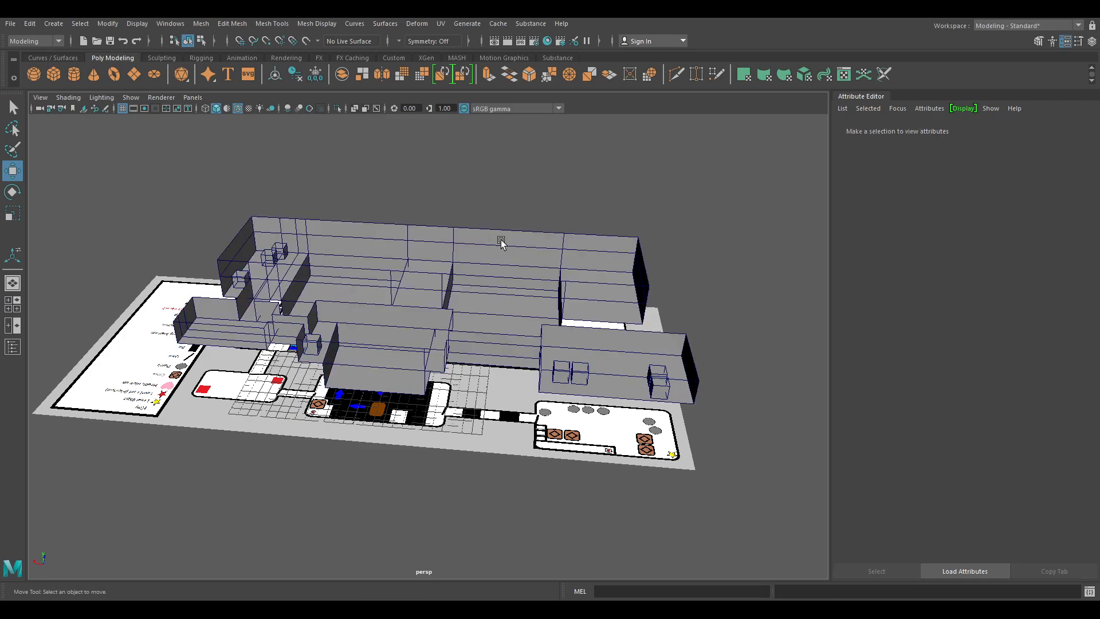
click(425, 239)
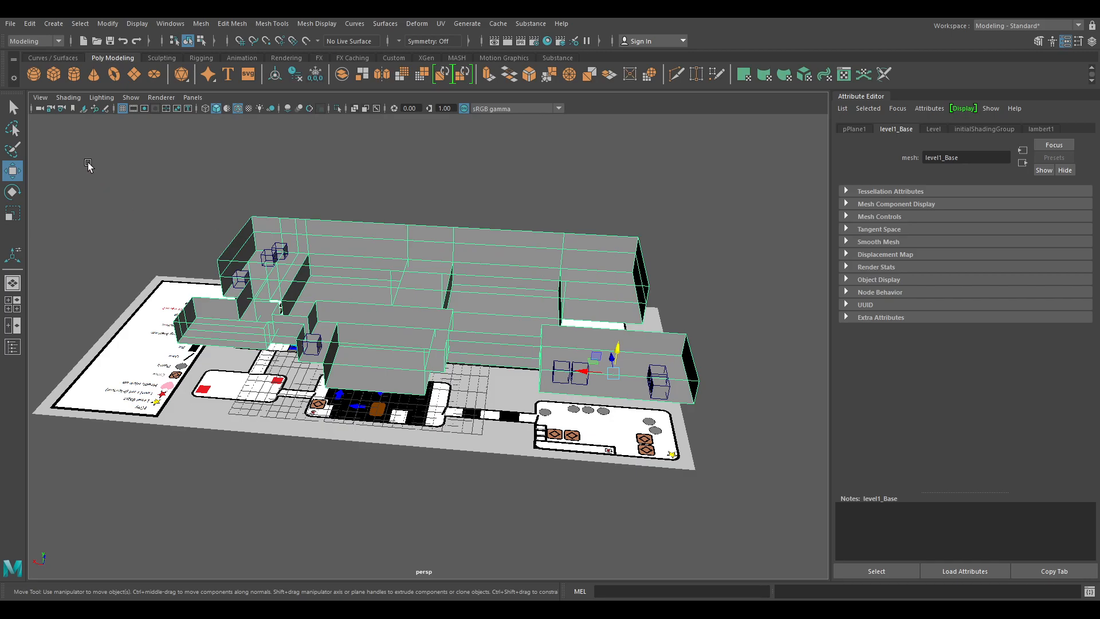
drag(88, 165, 810, 500)
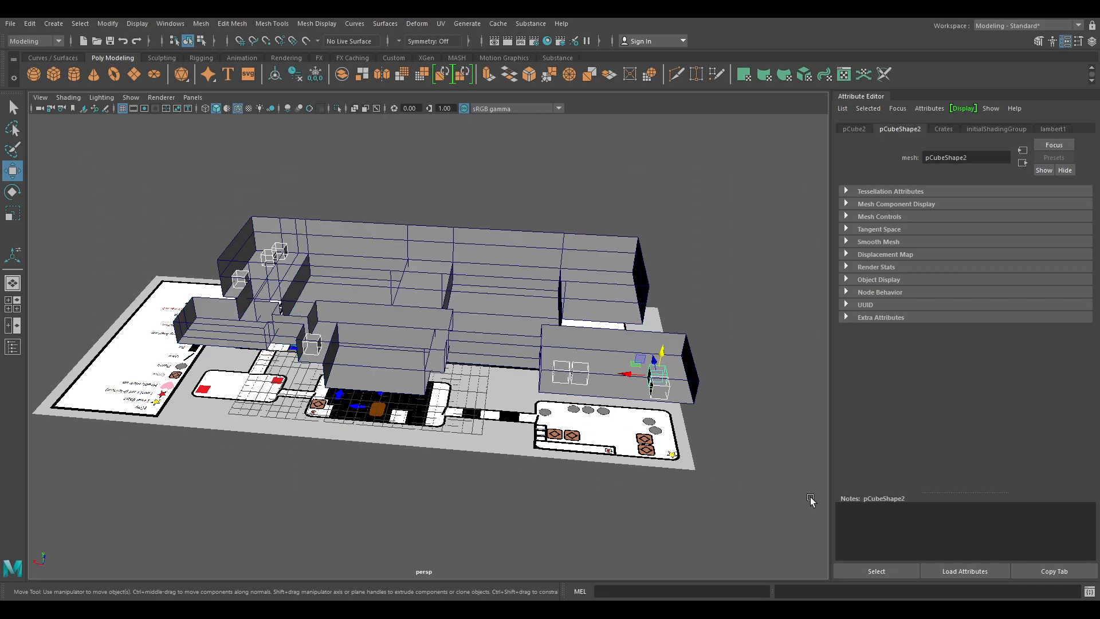
alt+drag(491, 181, 533, 223)
click(28, 23)
mouse_move(104, 168)
click(206, 173)
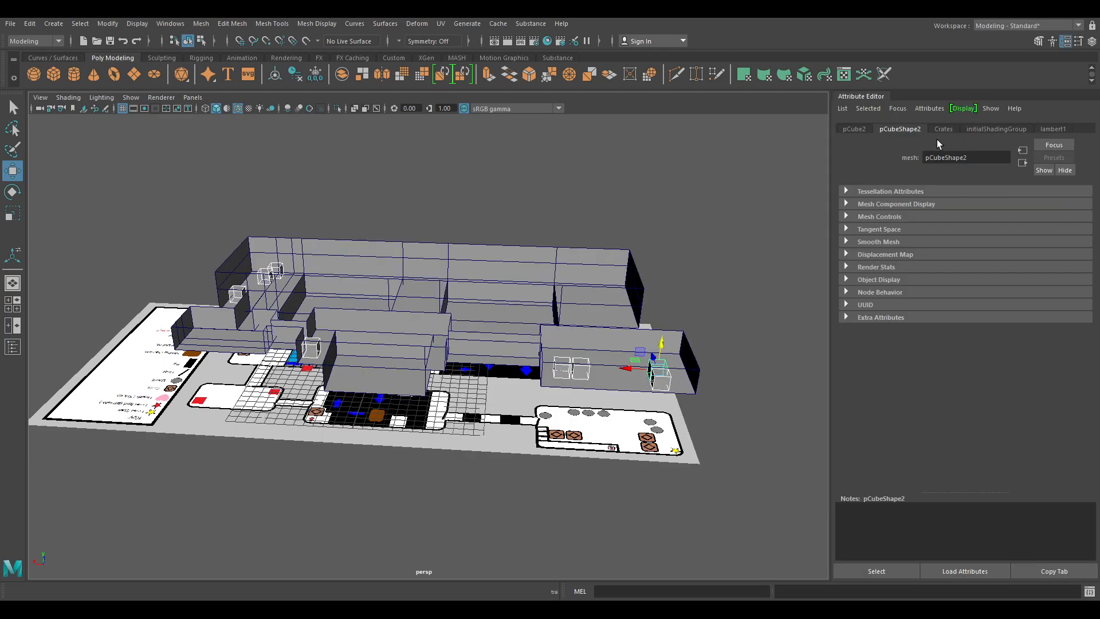
Rename the active crate's mesh as Crates
double_click(928, 157)
text(Crates)
key(Return)
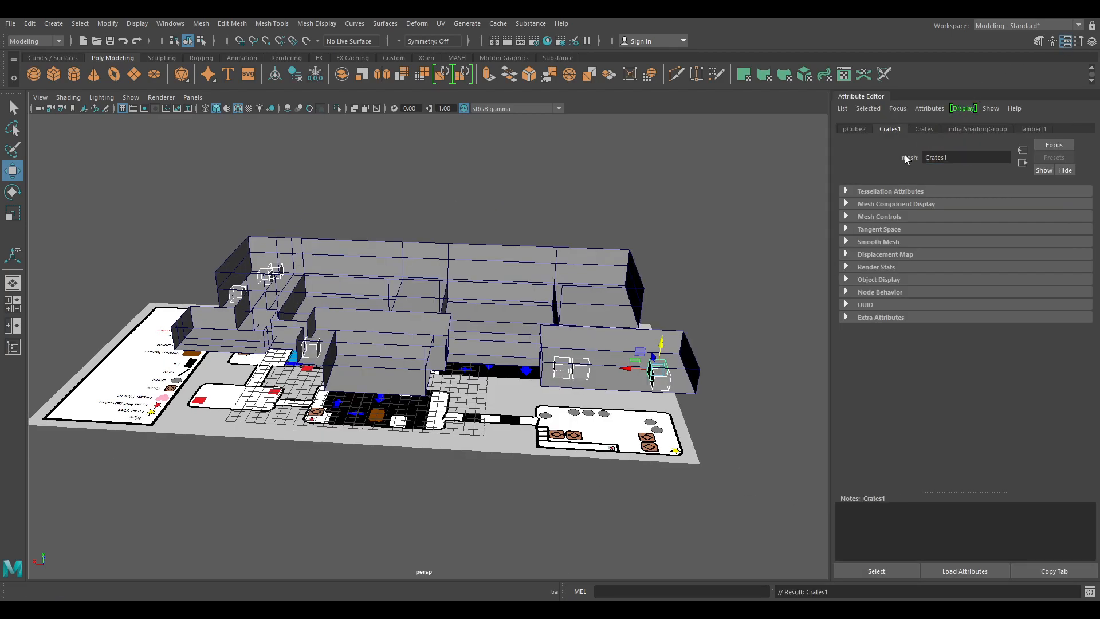
Select the level mesh together with all the crates
click(562, 170)
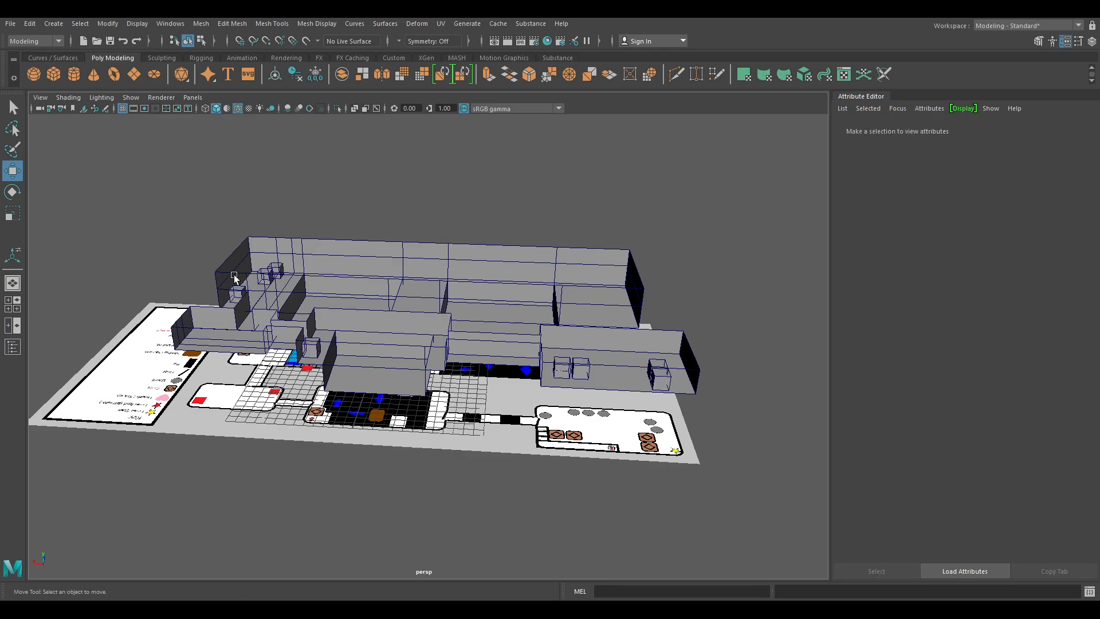
click(268, 277)
alt+drag(518, 230, 515, 228)
click(445, 210)
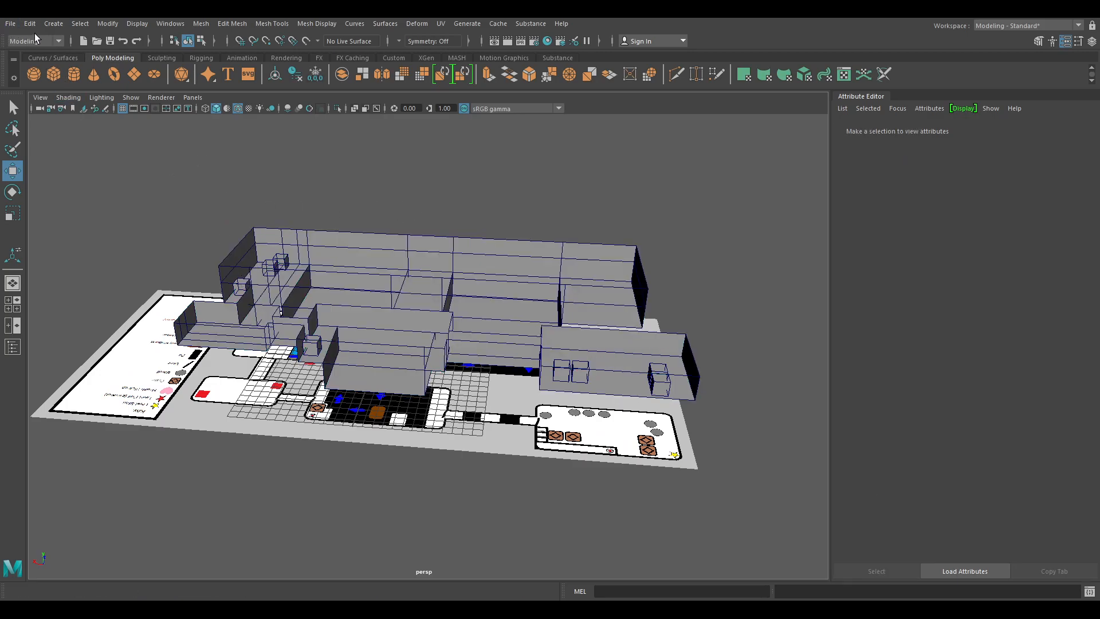
drag(109, 157, 678, 436)
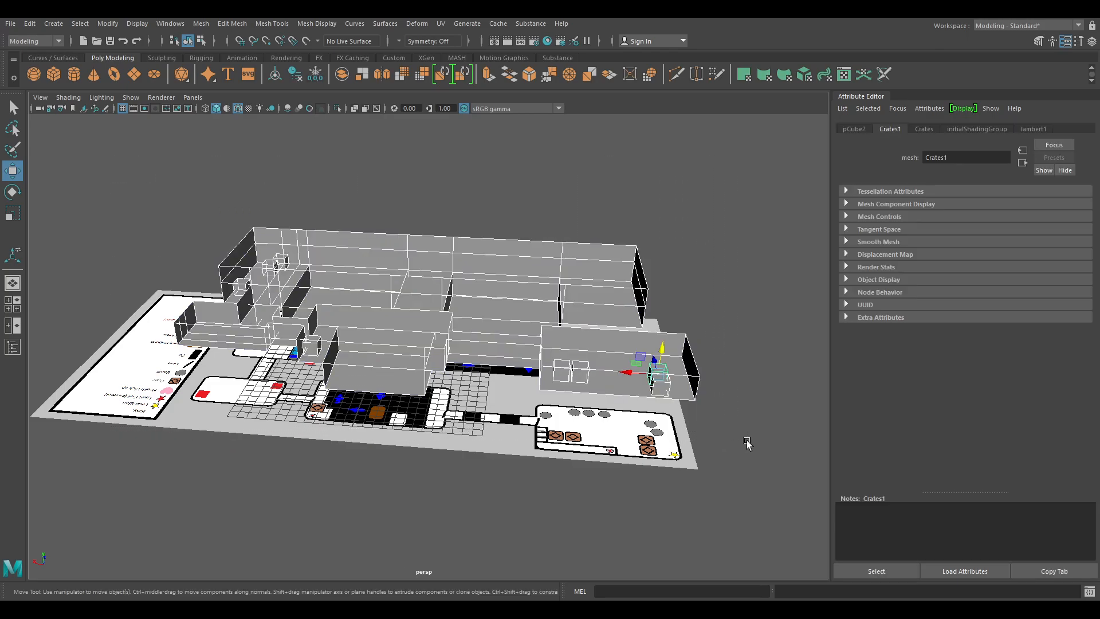